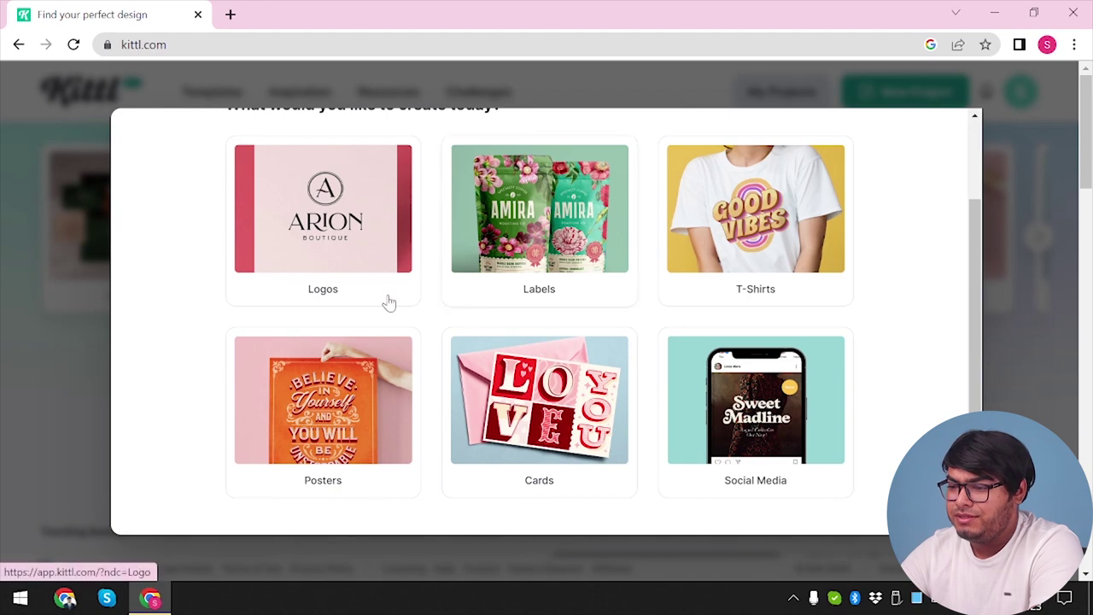
- Create a blank Social Media project and switch to its new editor tab
{"action": "scroll", "coordinate": [386, 302], "scroll_direction": "up", "scroll_amount": 2}
{"action": "scroll", "coordinate": [387, 302], "scroll_direction": "down", "scroll_amount": 3}
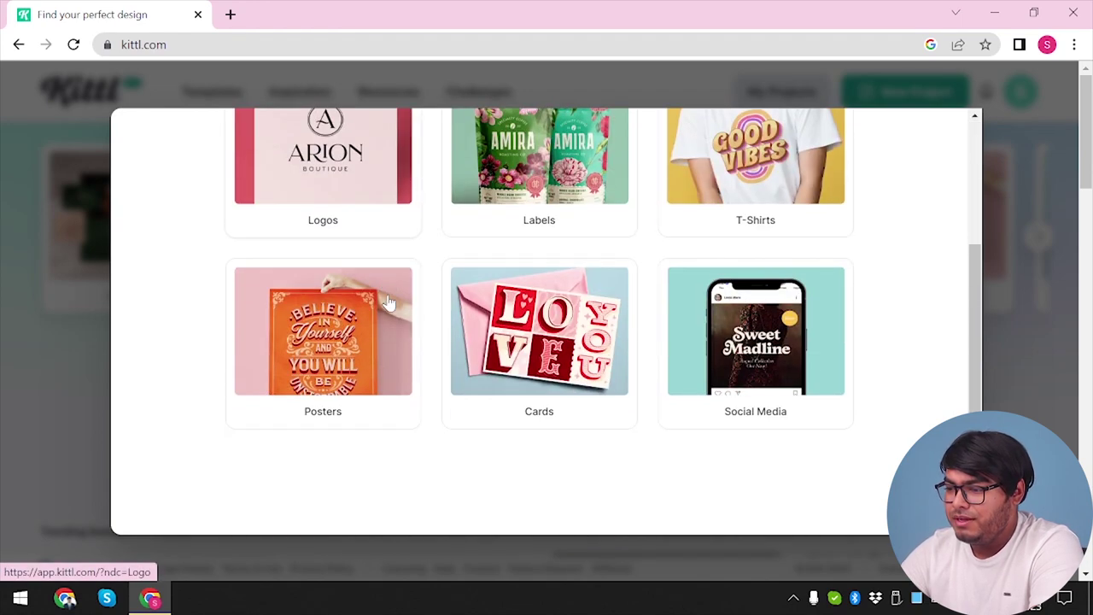
{"action": "left_click", "coordinate": [779, 362]}
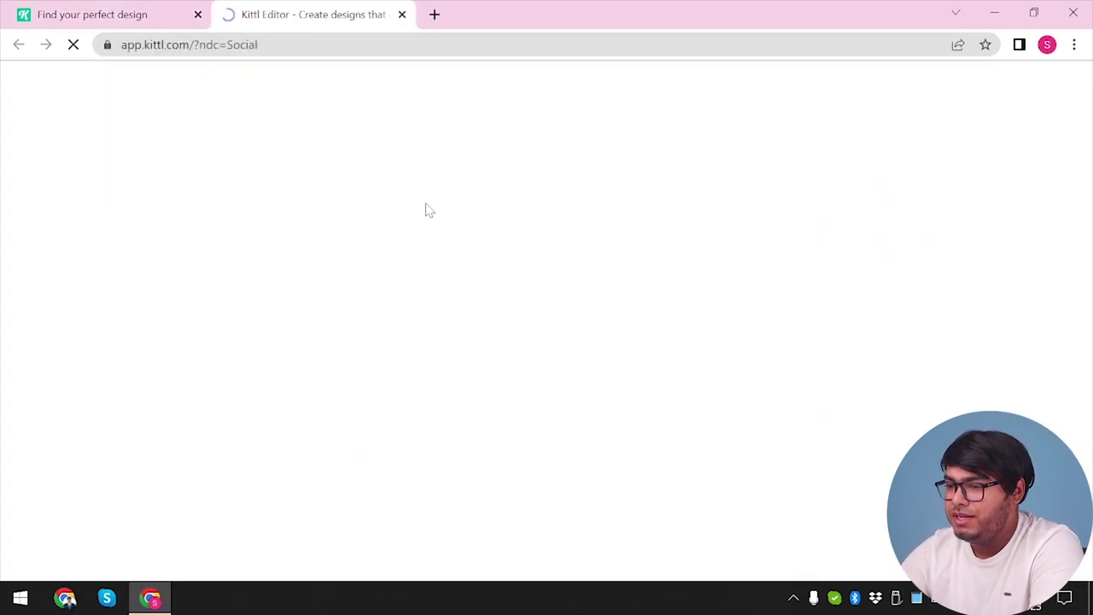
{"action": "left_click", "coordinate": [175, 7]}
{"action": "key", "text": "Escape"}
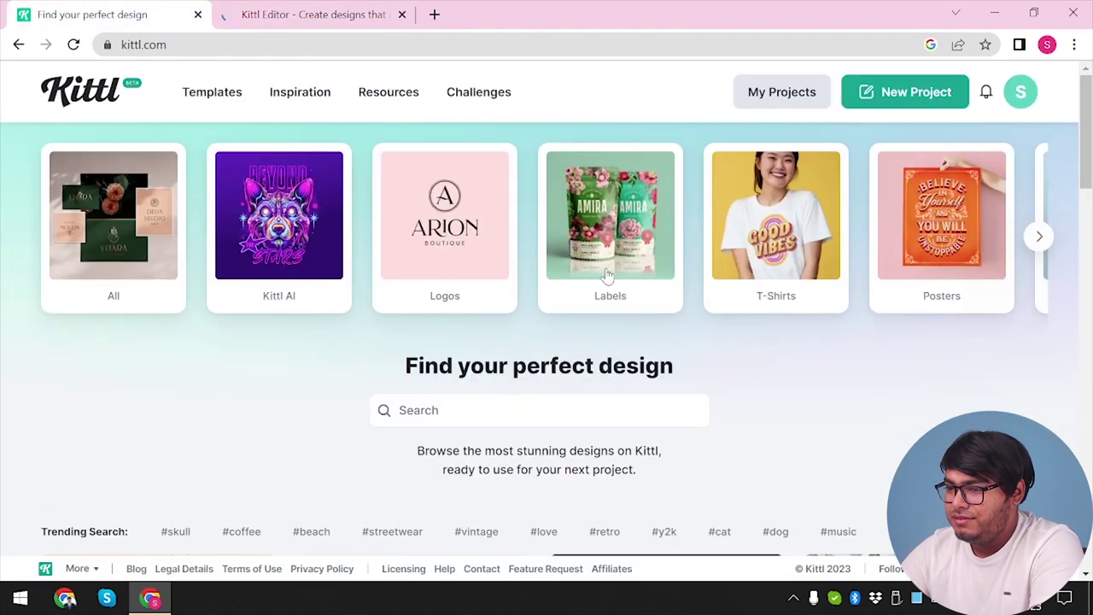
{"action": "left_click", "coordinate": [363, 7]}
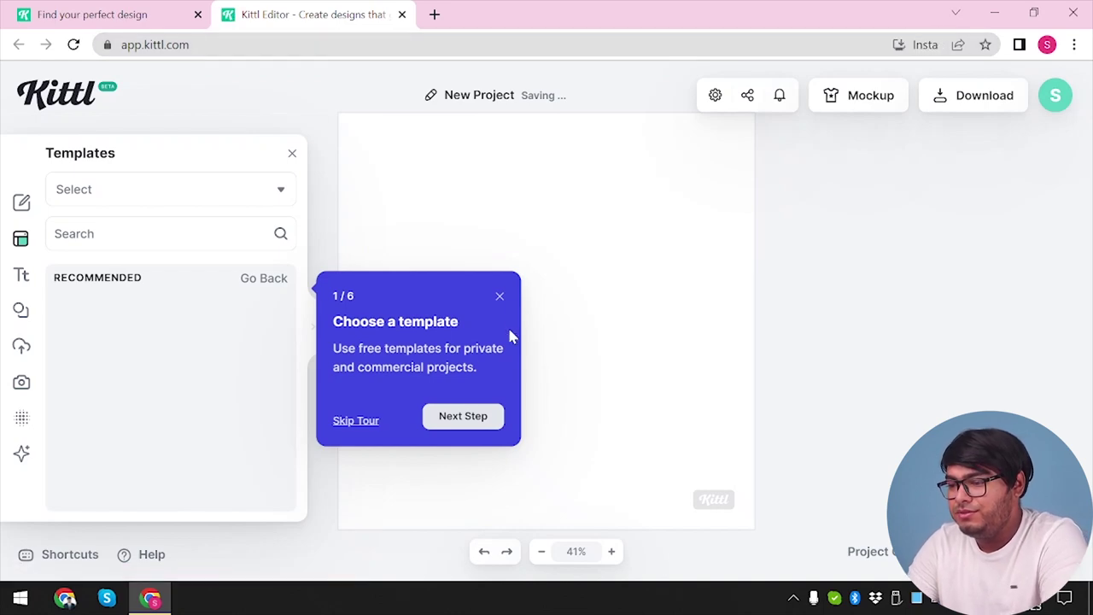
- Skip the editor tour, dismiss the Kittl AI promotion and close the template browser
{"action": "left_click", "coordinate": [355, 420]}
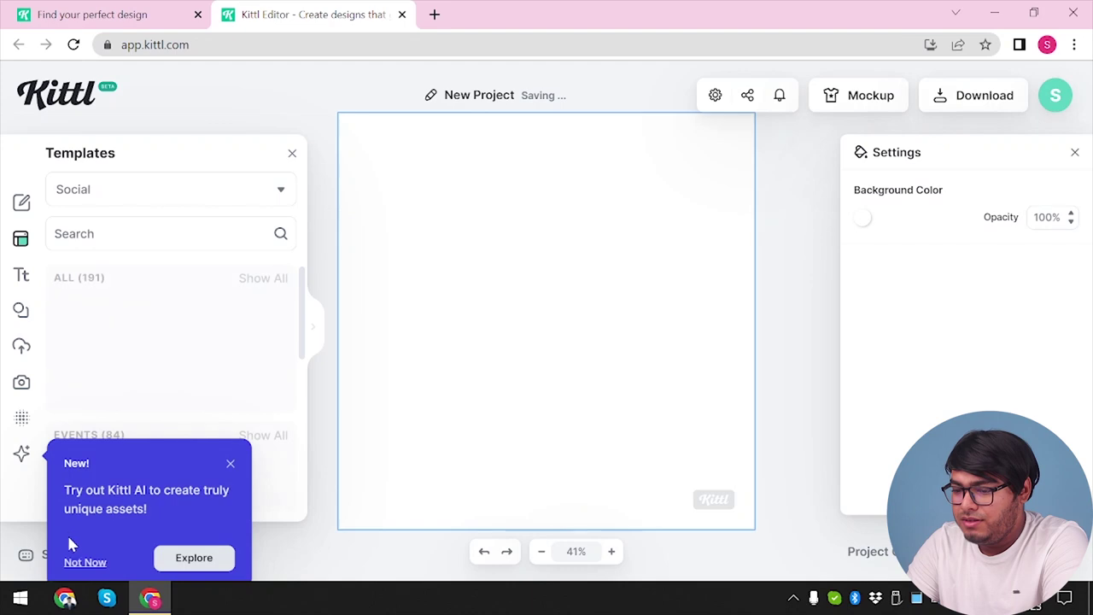
{"action": "left_click", "coordinate": [86, 562]}
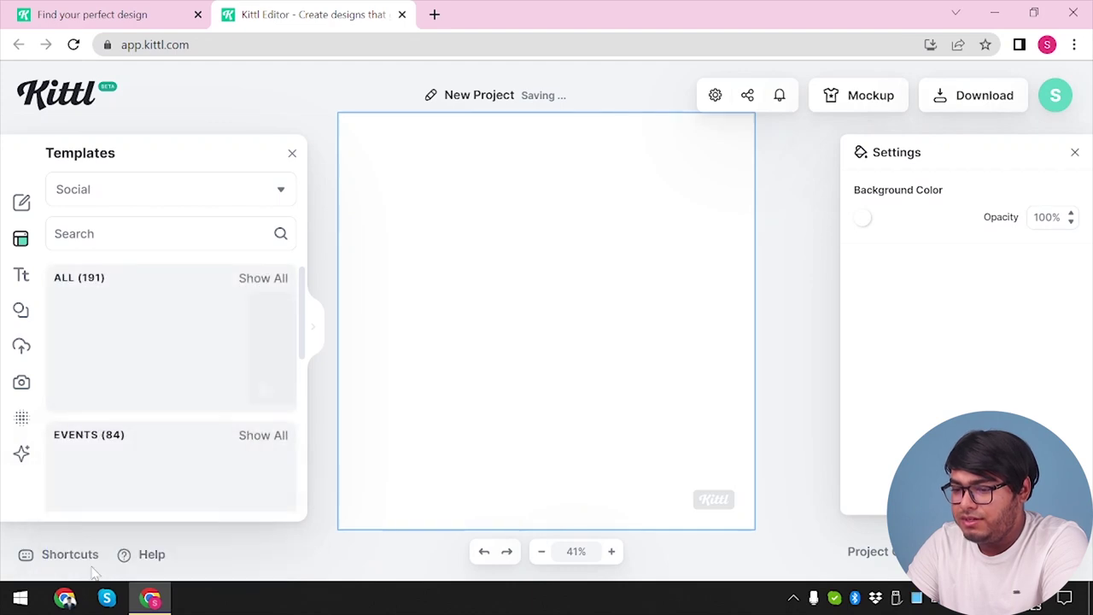
{"action": "left_click", "coordinate": [314, 333]}
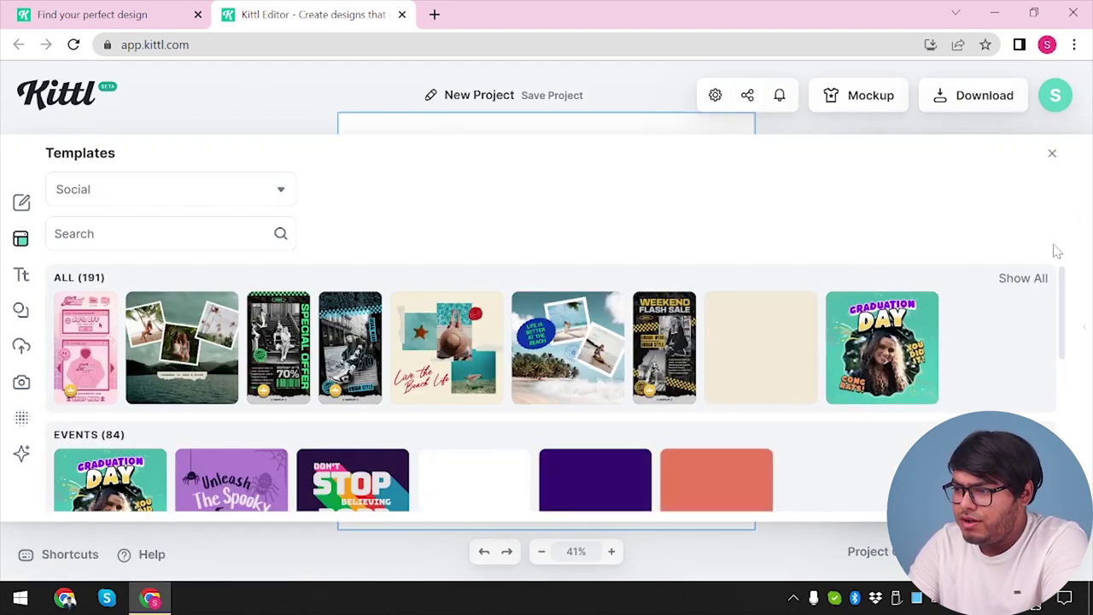
{"action": "left_click", "coordinate": [1053, 155]}
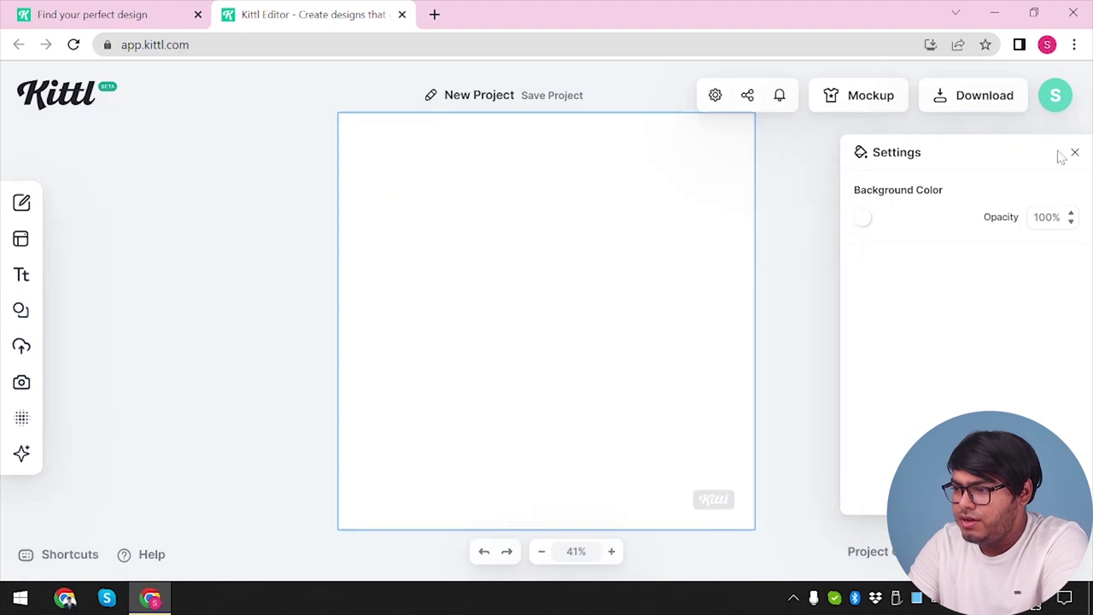
- Change the canvas background colour to light grey and return to the home page tab
{"action": "left_click", "coordinate": [864, 220]}
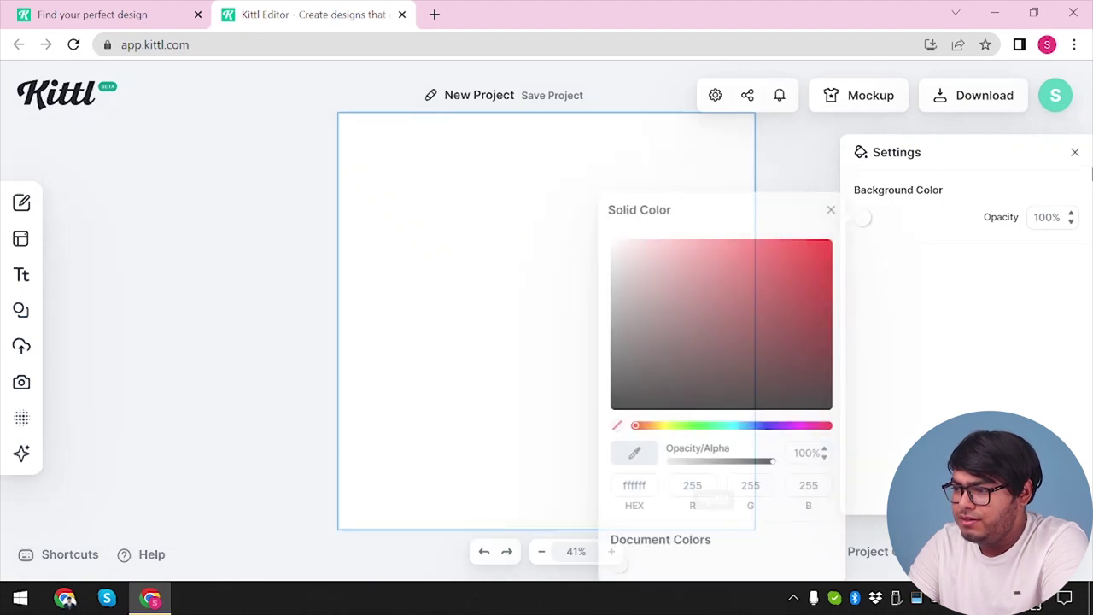
{"action": "left_click", "coordinate": [768, 279]}
{"action": "mouse_move", "coordinate": [767, 281]}
{"action": "left_mouse_down"}
{"action": "mouse_move", "coordinate": [654, 249]}
{"action": "mouse_move", "coordinate": [600, 270]}
{"action": "mouse_move", "coordinate": [611, 259]}
{"action": "left_mouse_up"}
{"action": "left_click", "coordinate": [833, 210]}
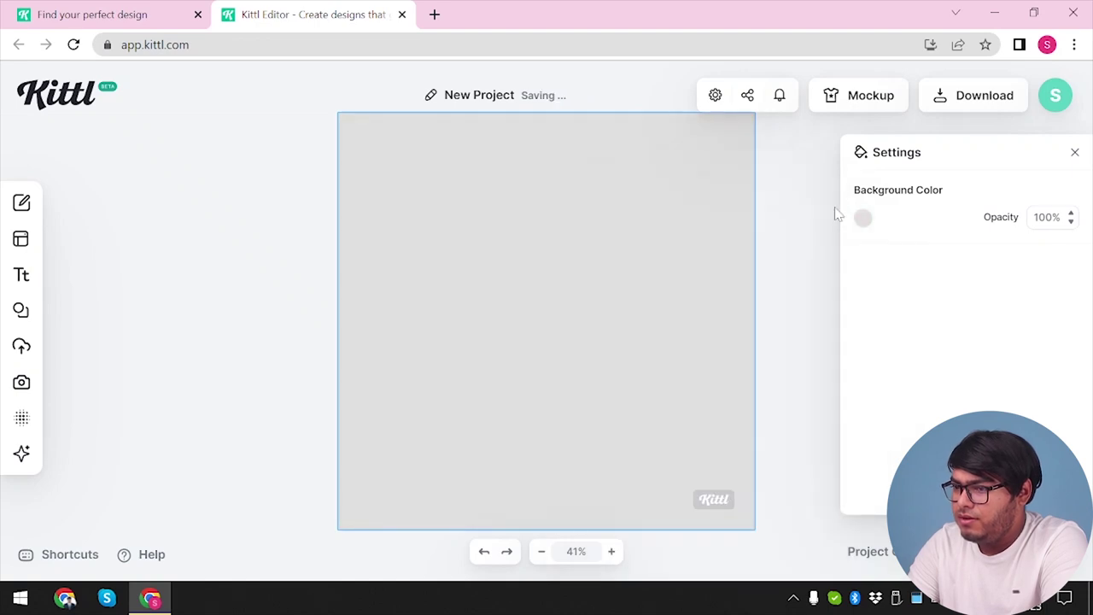
{"action": "left_click", "coordinate": [120, 15]}
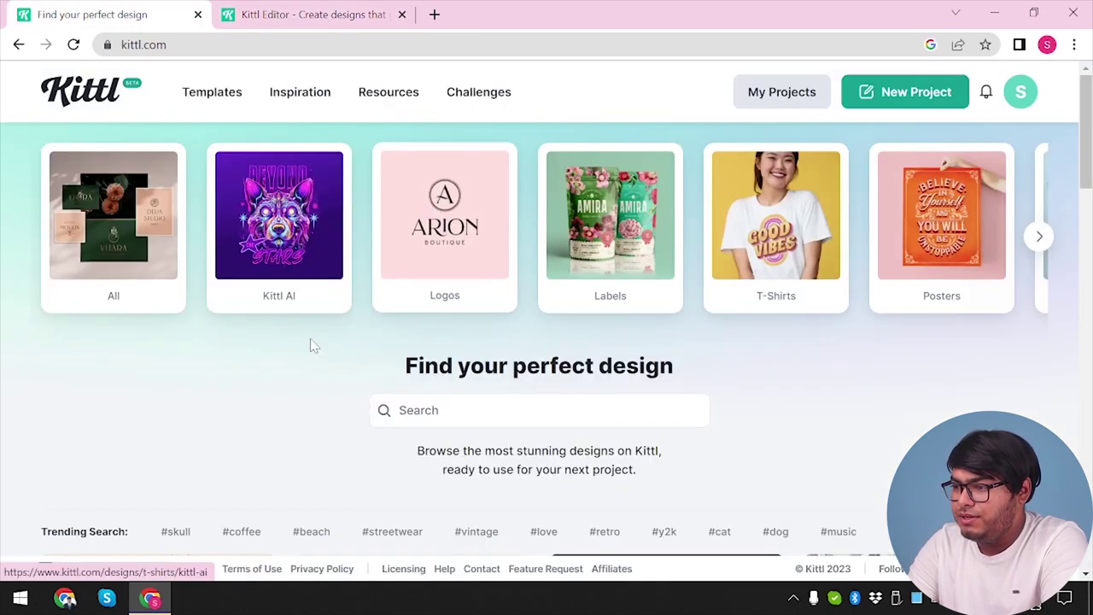
{"action": "left_click", "coordinate": [357, 11]}
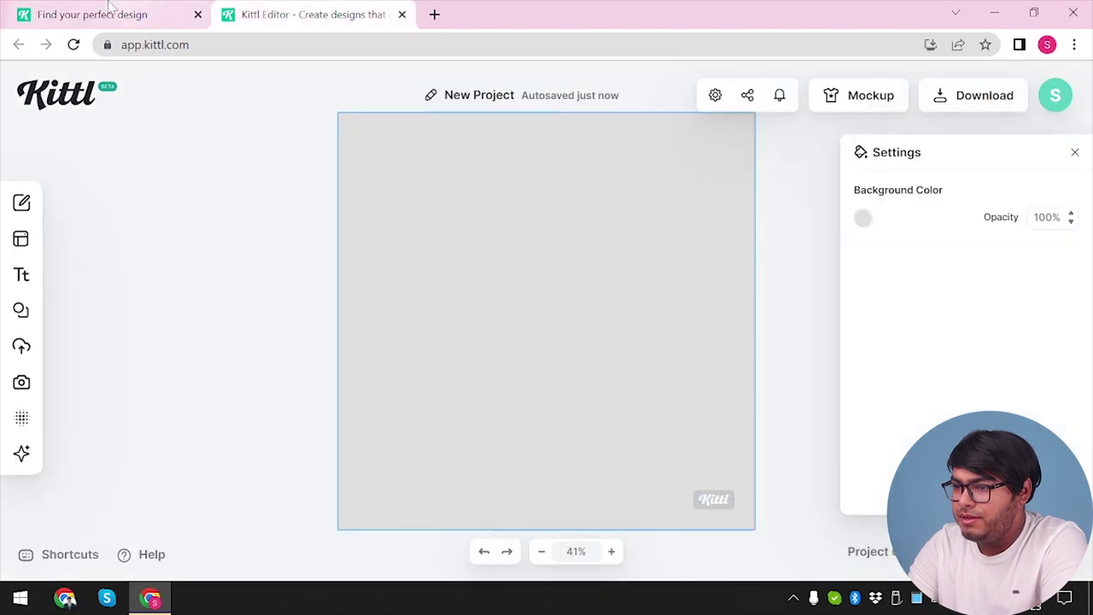
{"action": "left_click", "coordinate": [107, 12]}
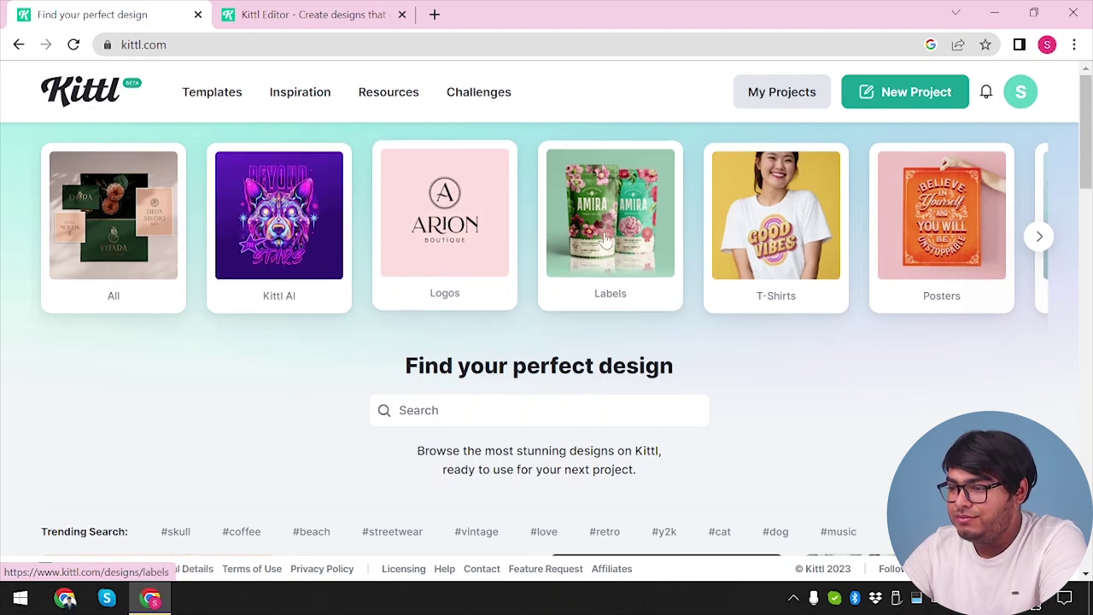
- Scroll the design category carousel to Cards and open the Card designs gallery
{"action": "scroll", "coordinate": [635, 245], "scroll_direction": "right", "scroll_amount": 3}
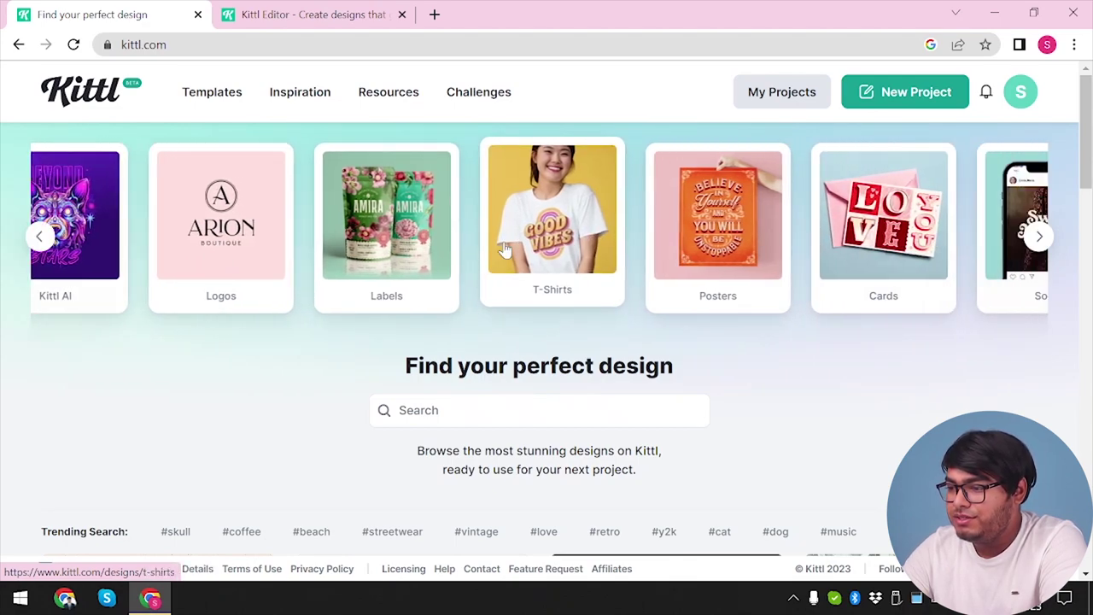
{"action": "scroll", "coordinate": [678, 258], "scroll_direction": "right", "scroll_amount": 4}
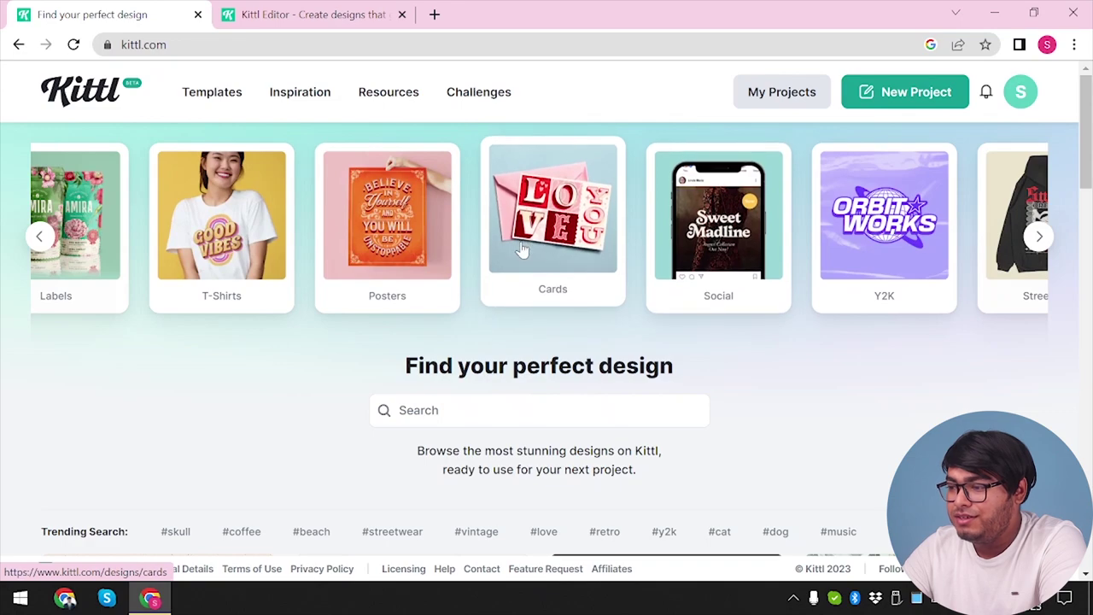
{"action": "scroll", "coordinate": [678, 257], "scroll_direction": "right", "scroll_amount": 1}
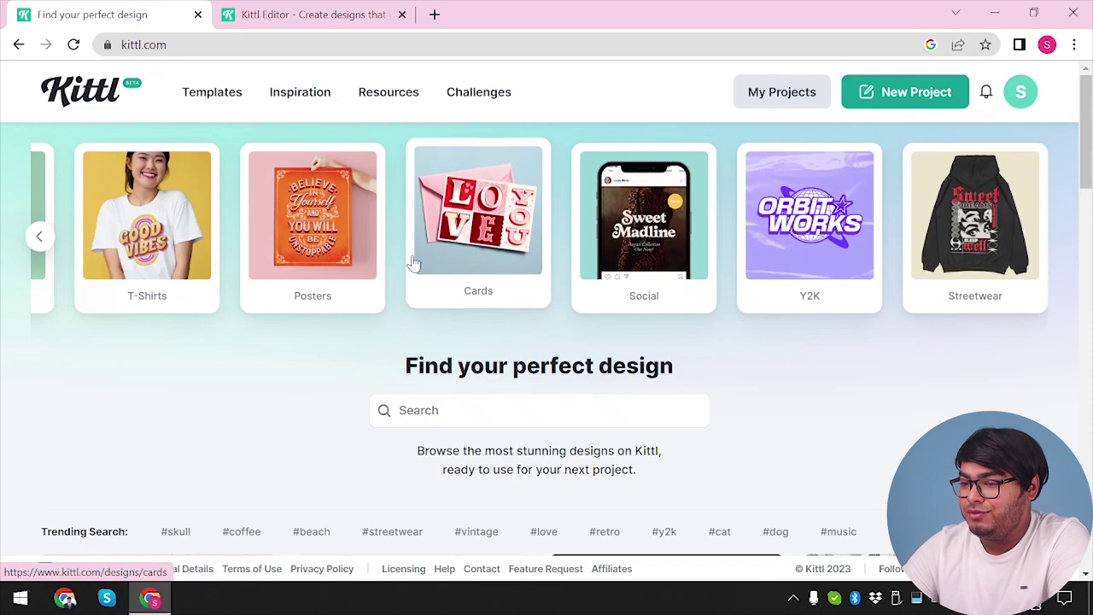
{"action": "scroll", "coordinate": [413, 263], "scroll_direction": "left", "scroll_amount": 5}
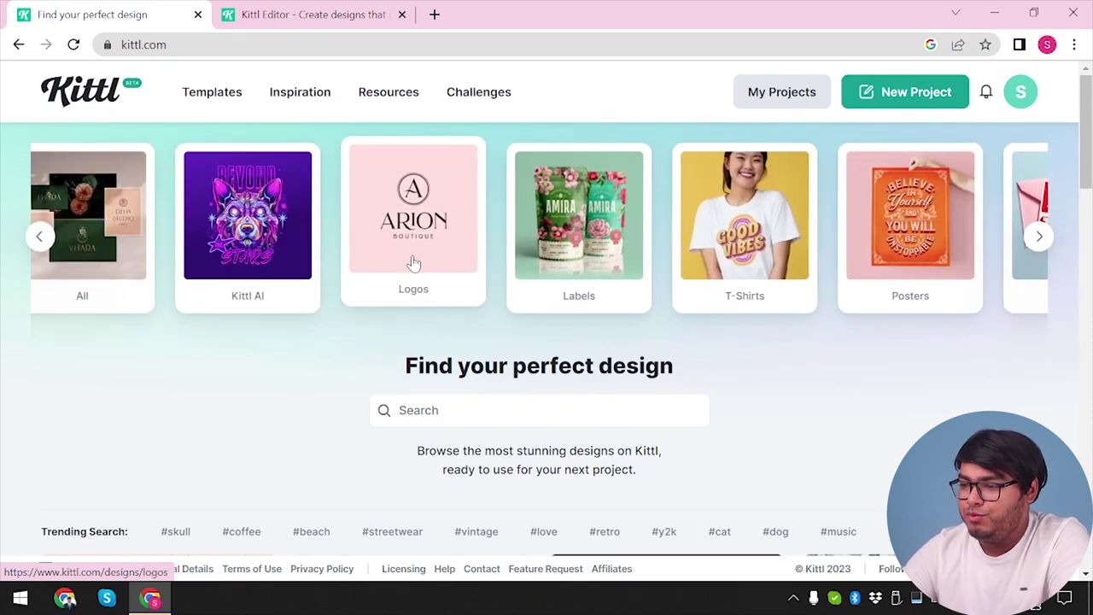
{"action": "scroll", "coordinate": [413, 263], "scroll_direction": "right", "scroll_amount": 5}
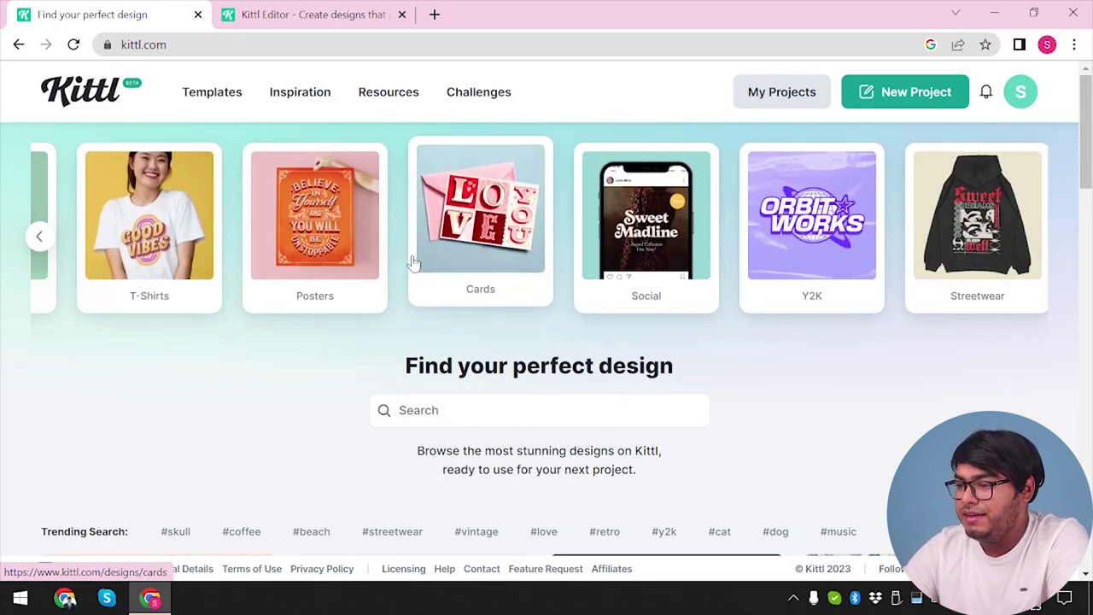
{"action": "left_click", "coordinate": [459, 246]}
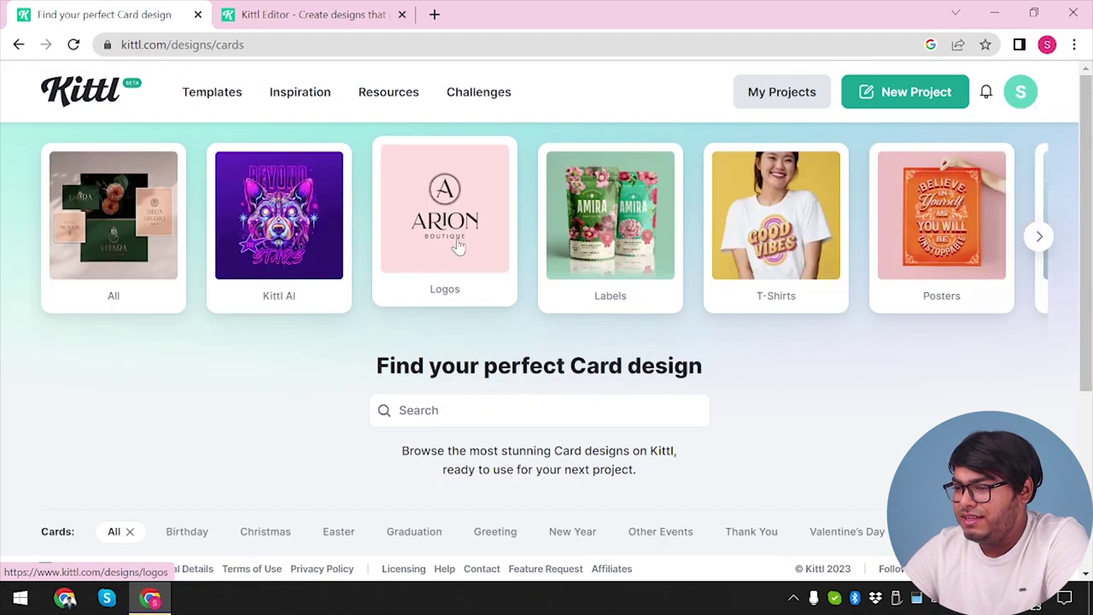
- Scroll the card grid and open the Holiday Greeting Flatlay Christmas Ornament card template
{"action": "scroll", "coordinate": [723, 240], "scroll_direction": "right", "scroll_amount": 2}
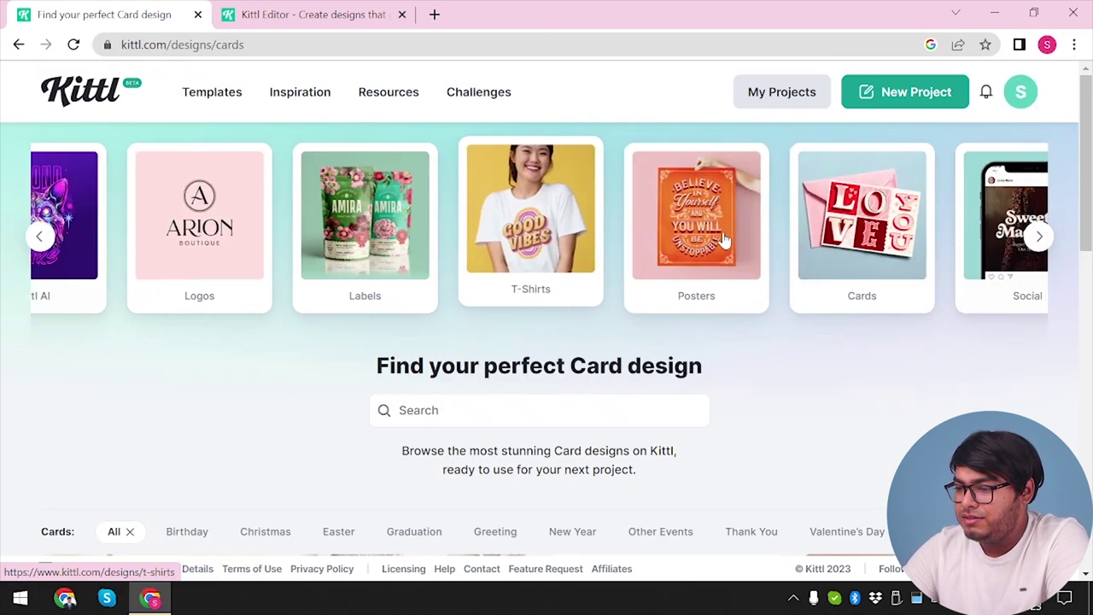
{"action": "scroll", "coordinate": [658, 300], "scroll_direction": "down", "scroll_amount": 4}
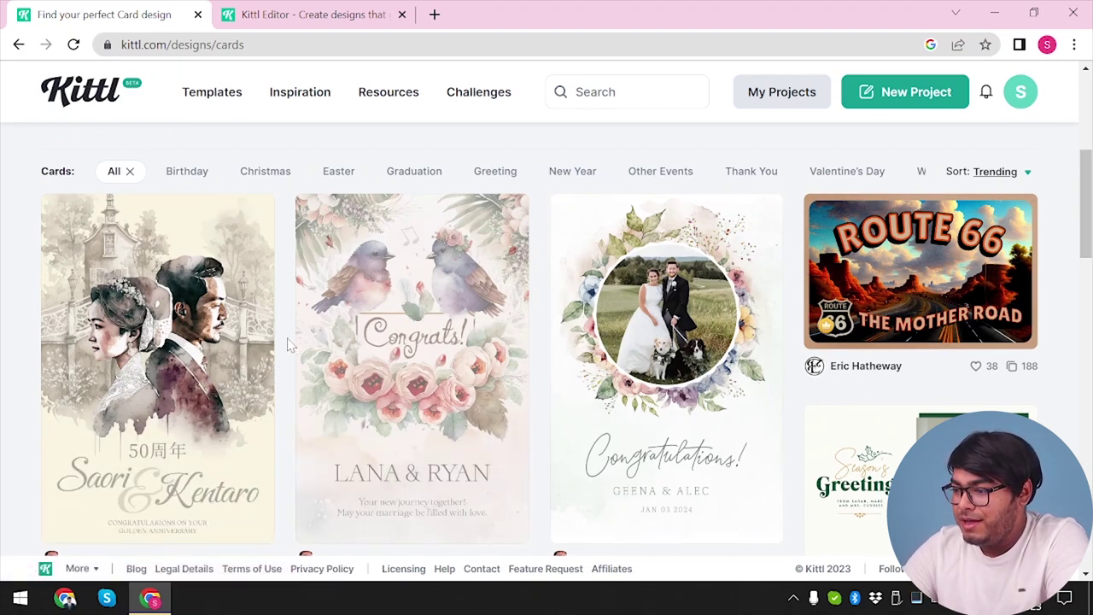
{"action": "scroll", "coordinate": [288, 367], "scroll_direction": "down", "scroll_amount": 2}
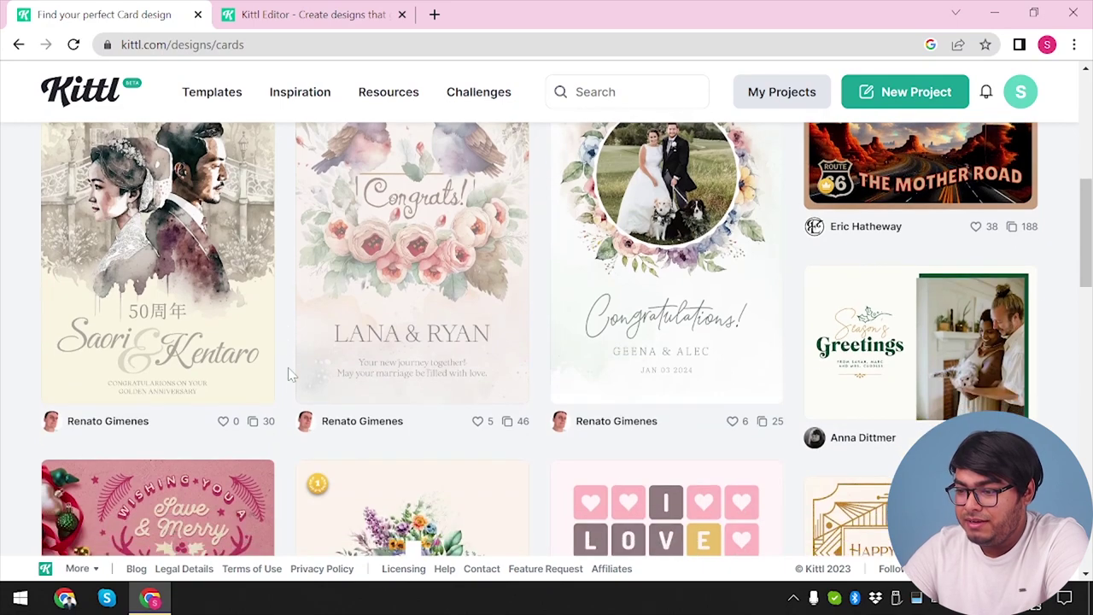
{"action": "scroll", "coordinate": [287, 367], "scroll_direction": "up", "scroll_amount": 3}
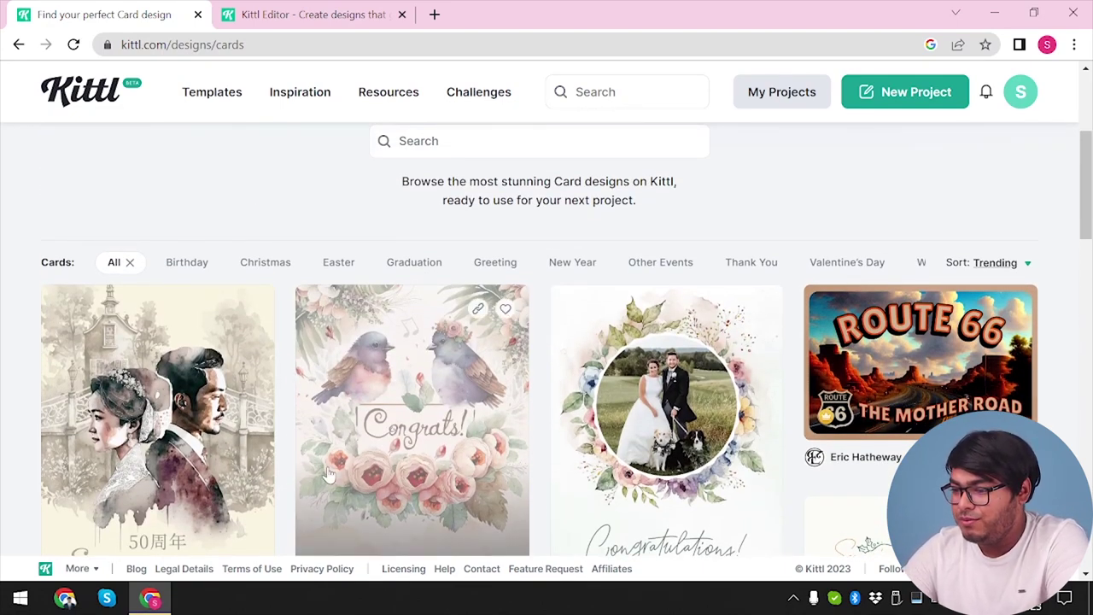
{"action": "scroll", "coordinate": [333, 453], "scroll_direction": "down", "scroll_amount": 3}
{"action": "scroll", "coordinate": [427, 276], "scroll_direction": "down", "scroll_amount": 4}
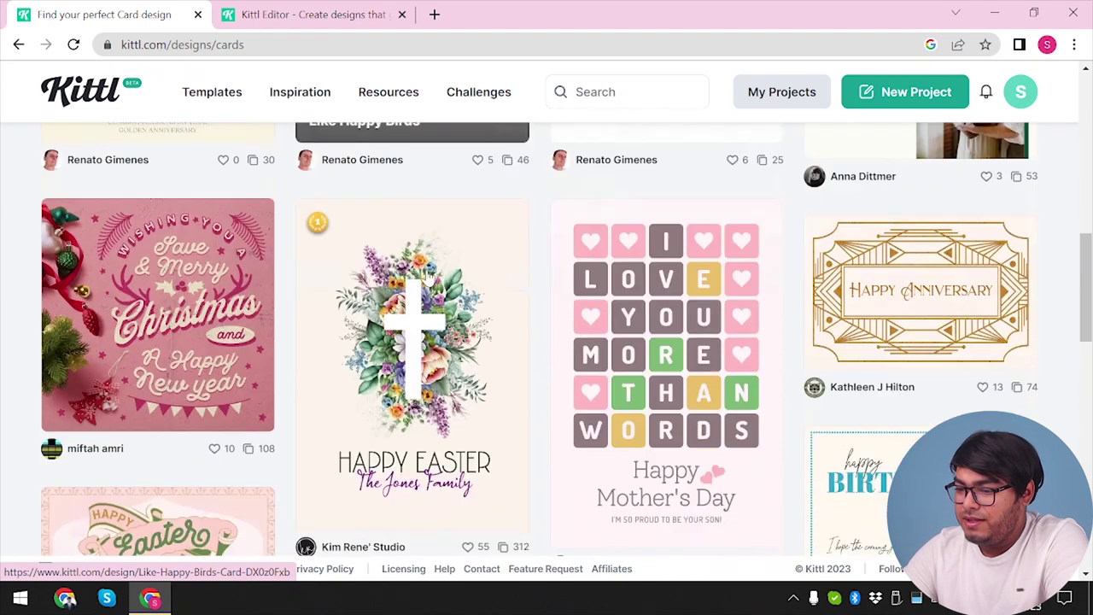
{"action": "scroll", "coordinate": [429, 276], "scroll_direction": "down", "scroll_amount": 1}
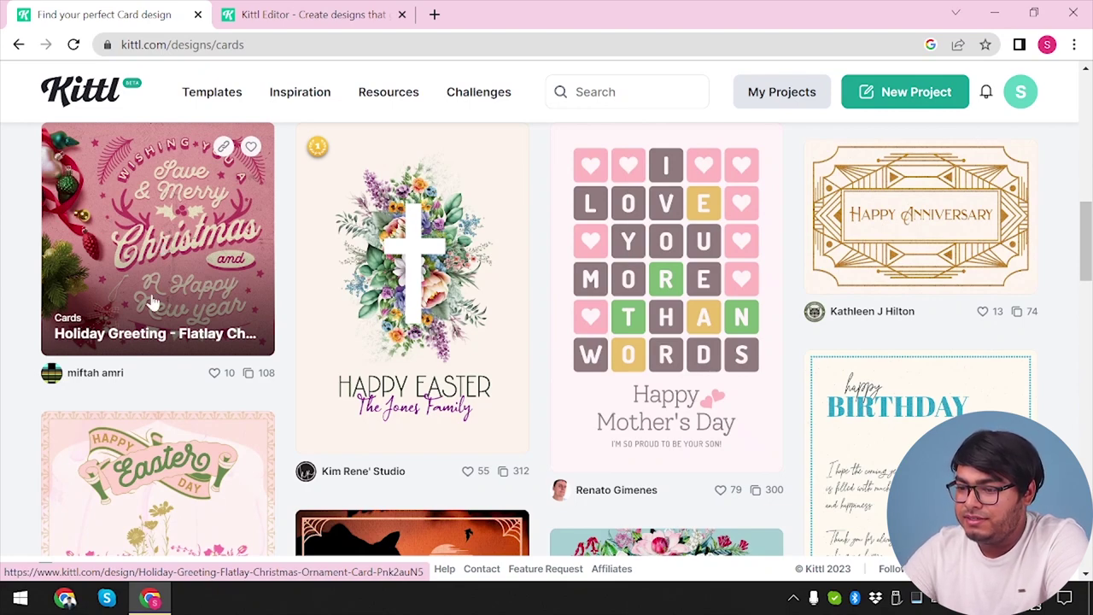
{"action": "left_click", "coordinate": [173, 218]}
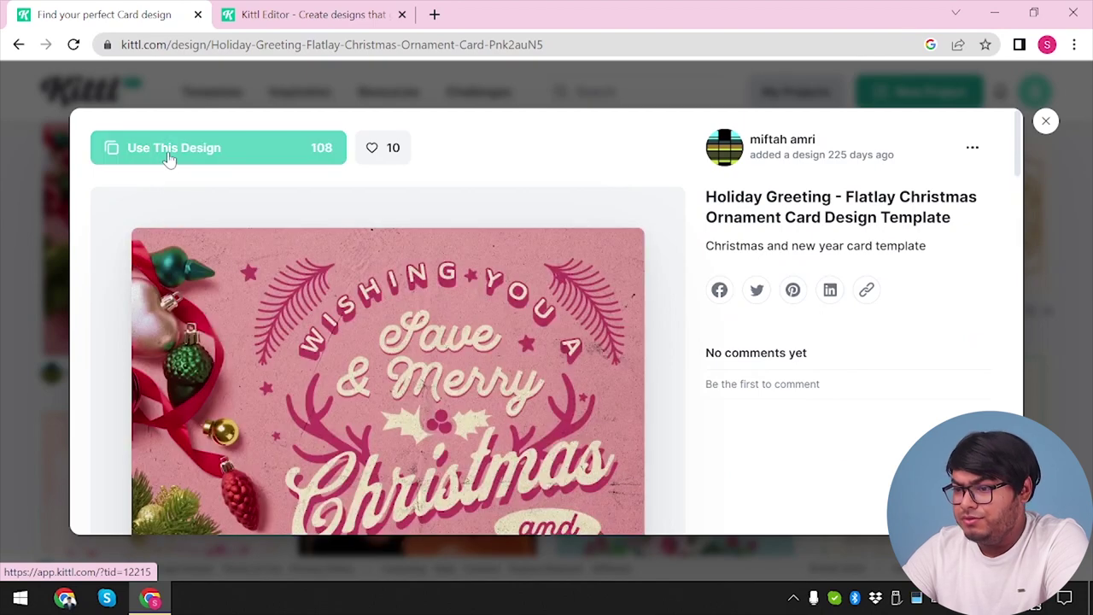
- Open the Christmas ornament template in the editor and shift its design group right
{"action": "left_click", "coordinate": [170, 160]}
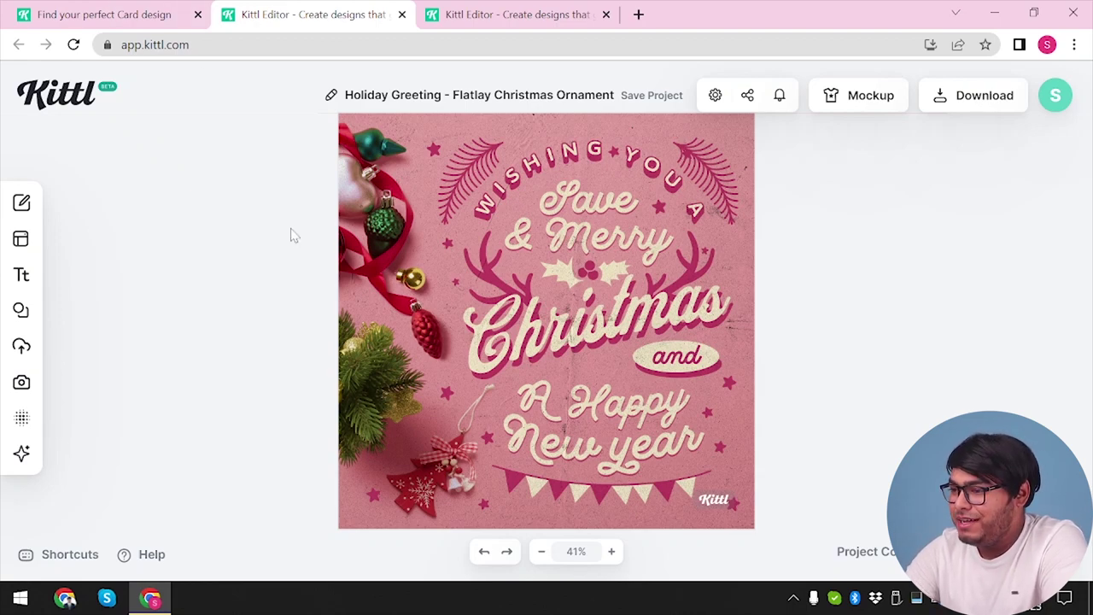
{"action": "left_click", "coordinate": [529, 297]}
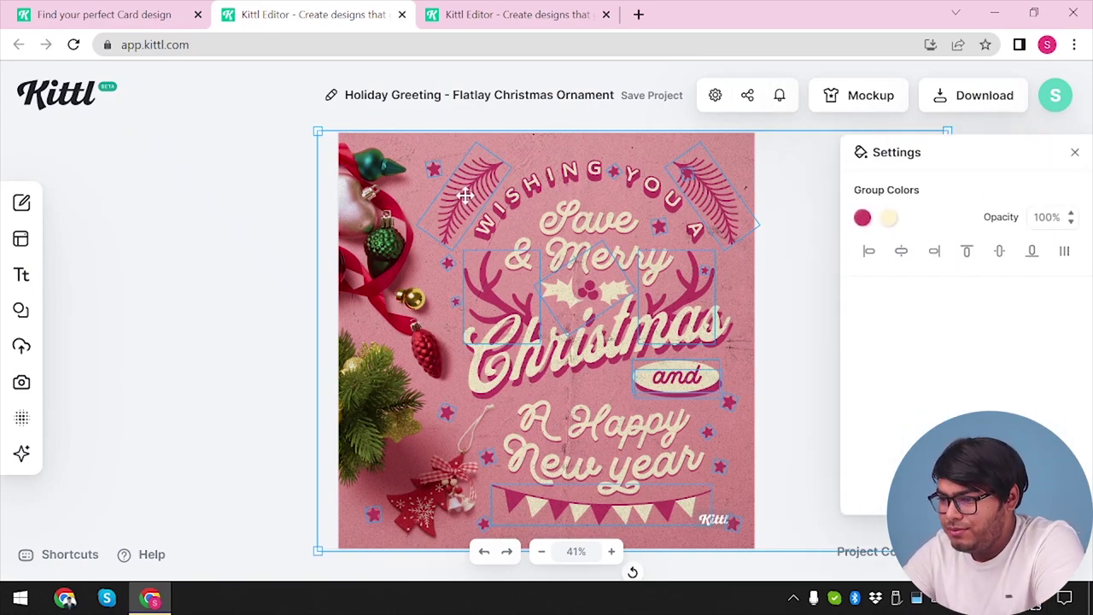
{"action": "left_click_drag", "start_coordinate": [464, 196], "coordinate": [511, 187]}
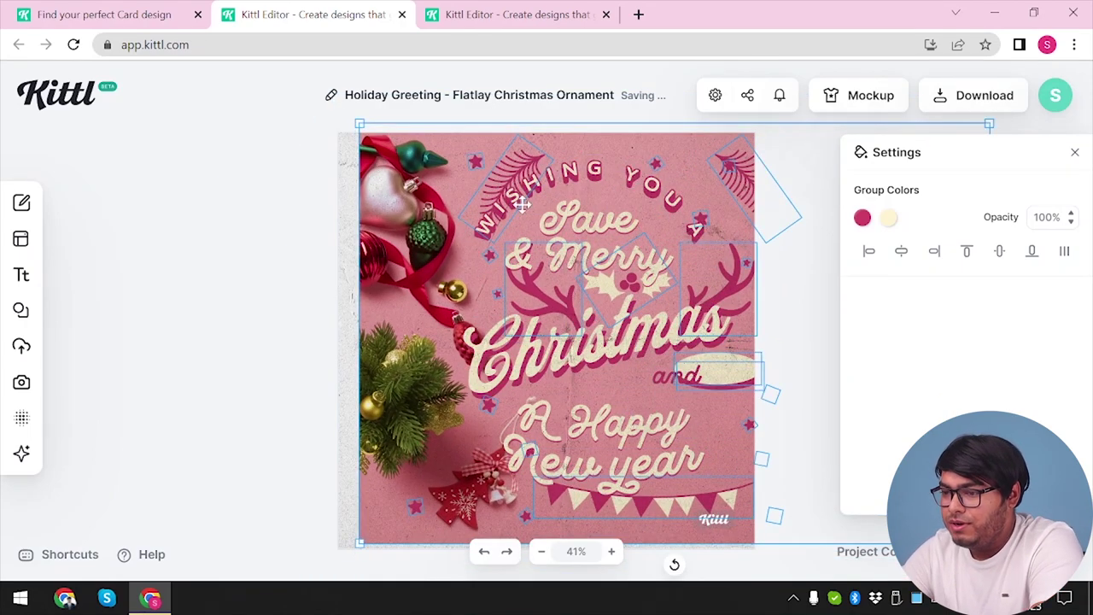
{"action": "key", "text": "ctrl+z"}
{"action": "key", "text": "ctrl+z"}
{"action": "key", "text": "ctrl+z"}
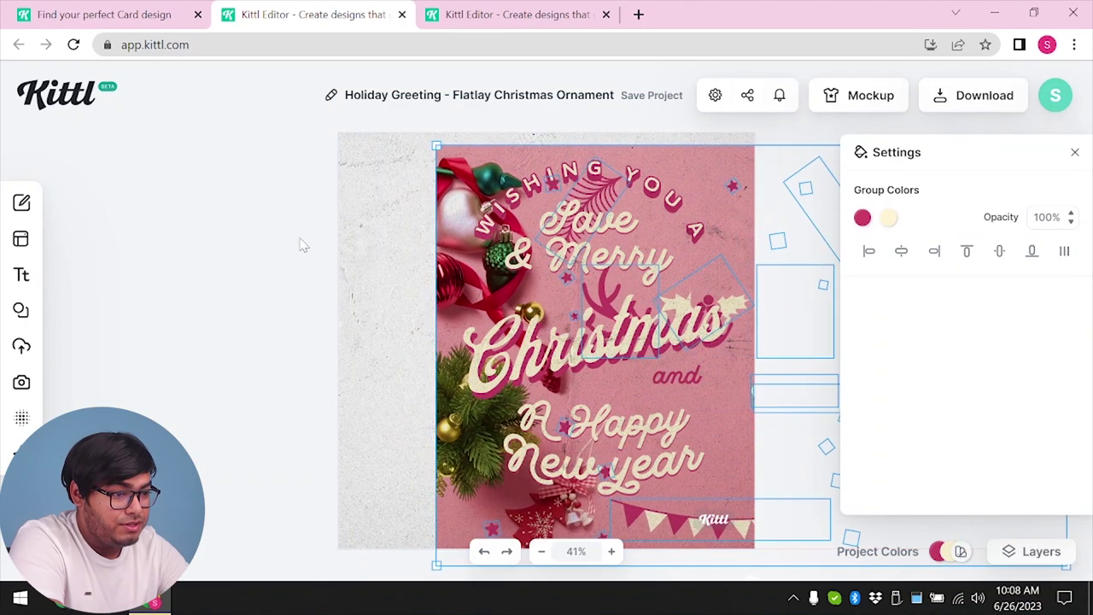
{"action": "left_click", "coordinate": [168, 253]}
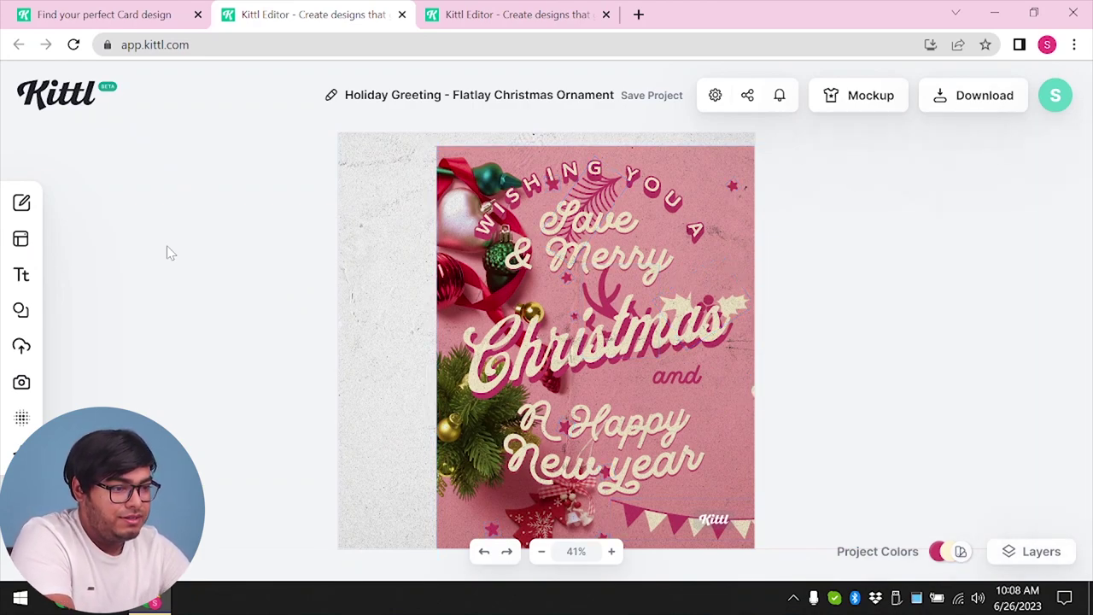
{"action": "key", "text": "ctrl+z"}
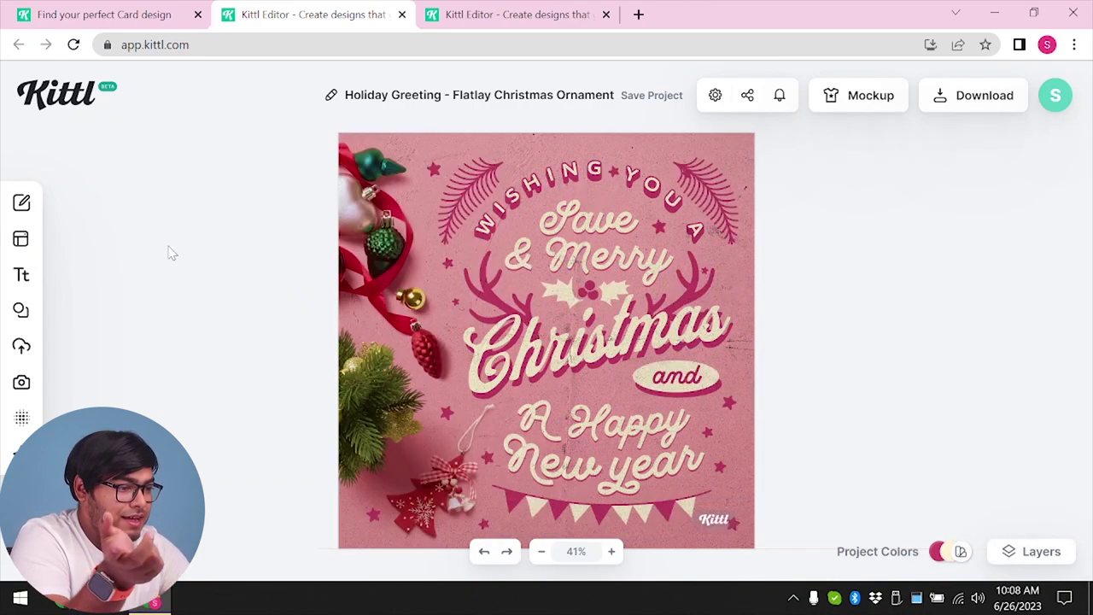
- Reverse the arch on the 'A Happy' text to a 24% curve
{"action": "left_click", "coordinate": [586, 258]}
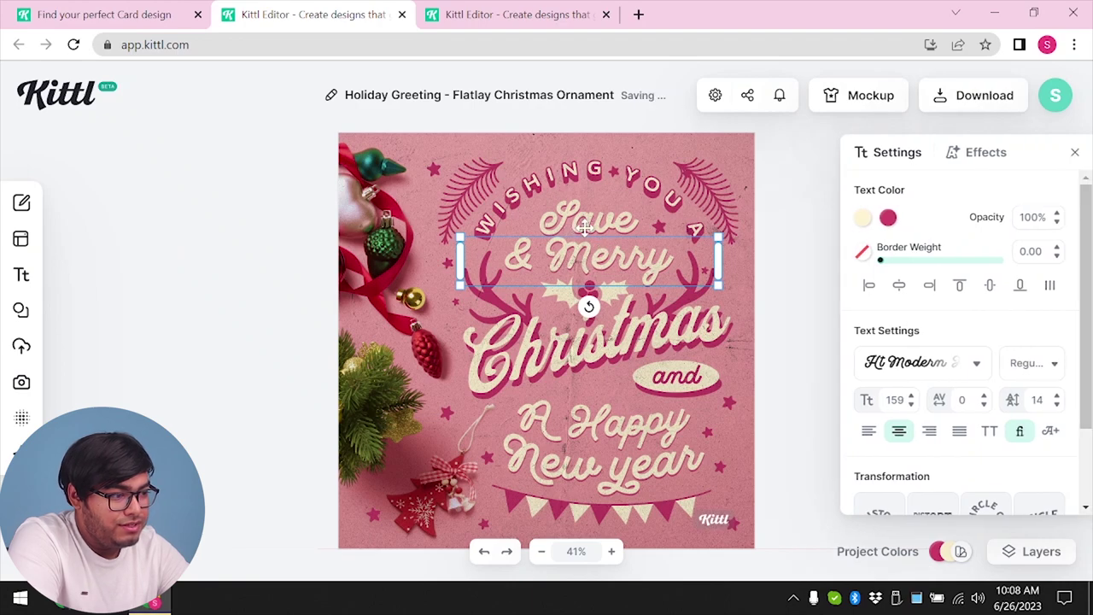
{"action": "left_click", "coordinate": [598, 210]}
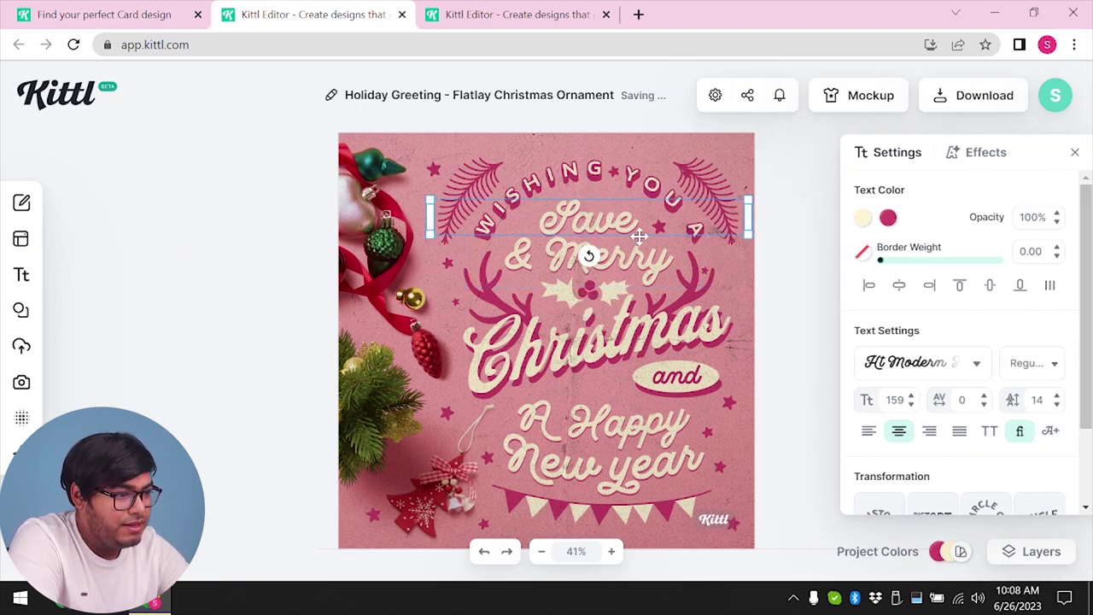
{"action": "left_click", "coordinate": [562, 181]}
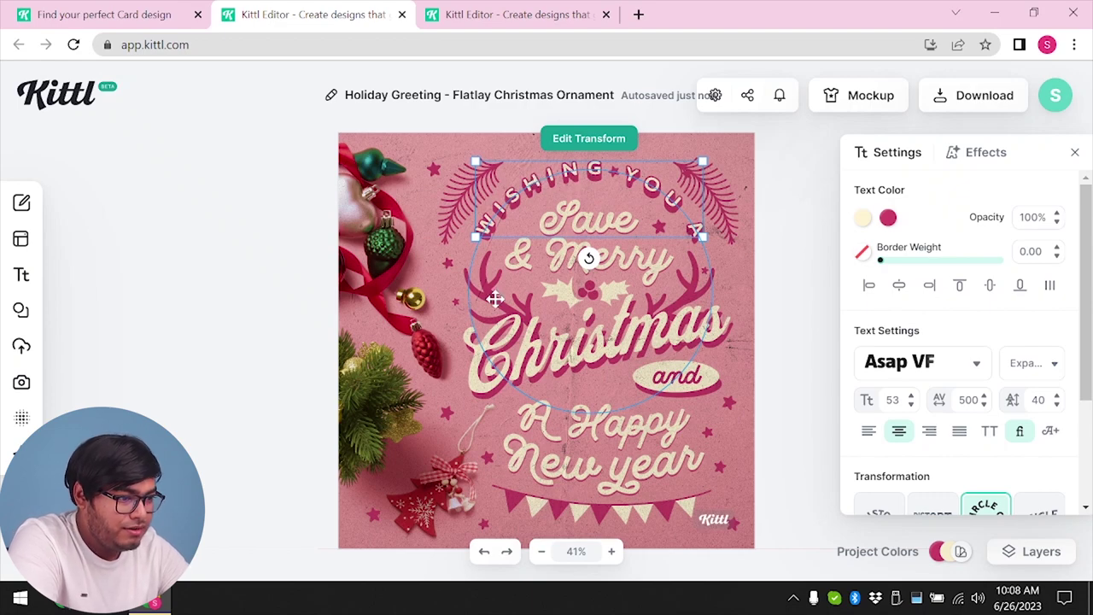
{"action": "left_click", "coordinate": [643, 375]}
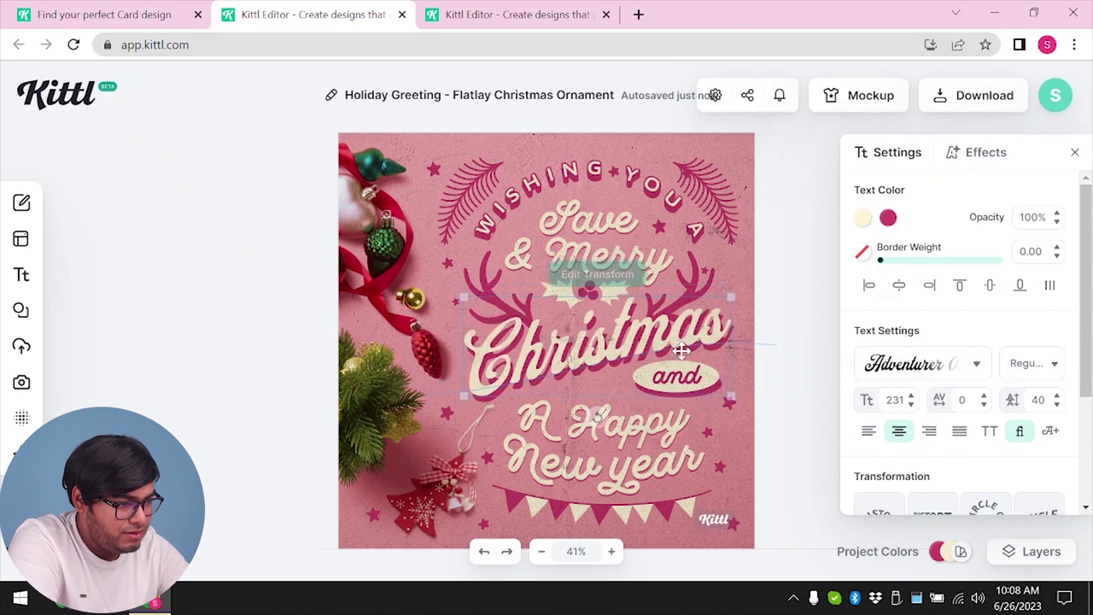
{"action": "left_click", "coordinate": [702, 264]}
{"action": "left_click", "coordinate": [598, 419]}
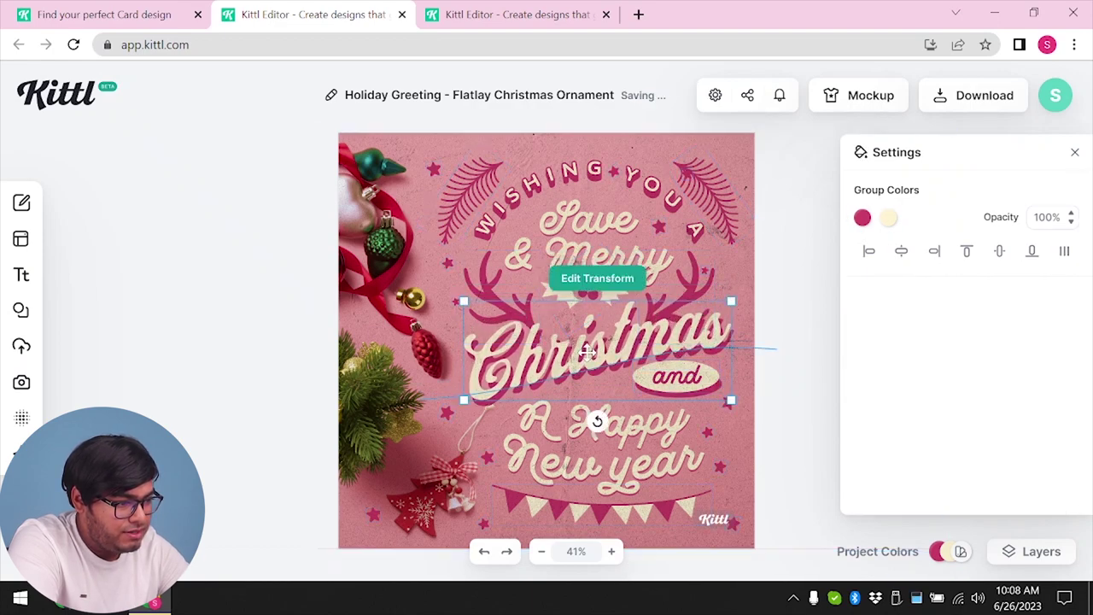
{"action": "left_click", "coordinate": [598, 420]}
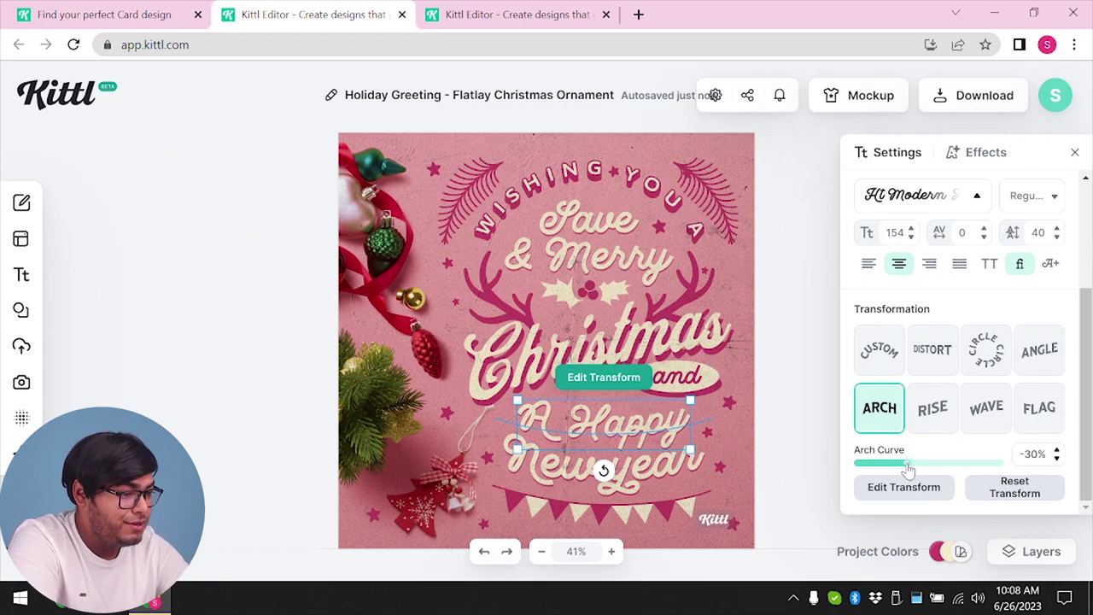
{"action": "left_click_drag", "start_coordinate": [921, 466], "coordinate": [884, 470]}
- Make 'Christmas and' rise at 100% curve and switch 'WISHING YOU A' to a custom path
{"action": "left_click", "coordinate": [656, 350]}
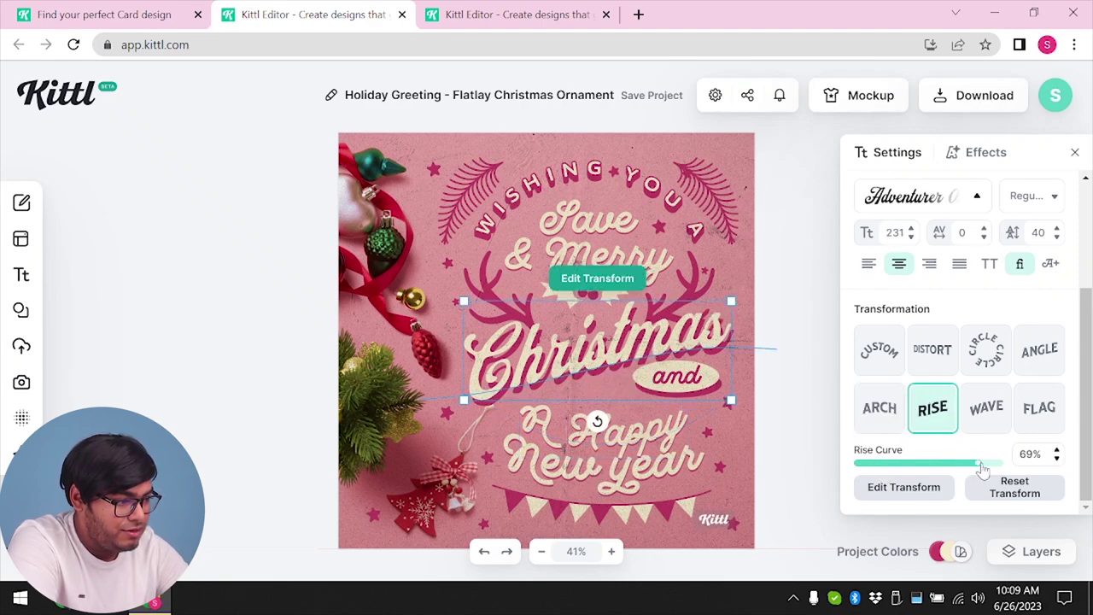
{"action": "left_click_drag", "start_coordinate": [978, 464], "coordinate": [1012, 473]}
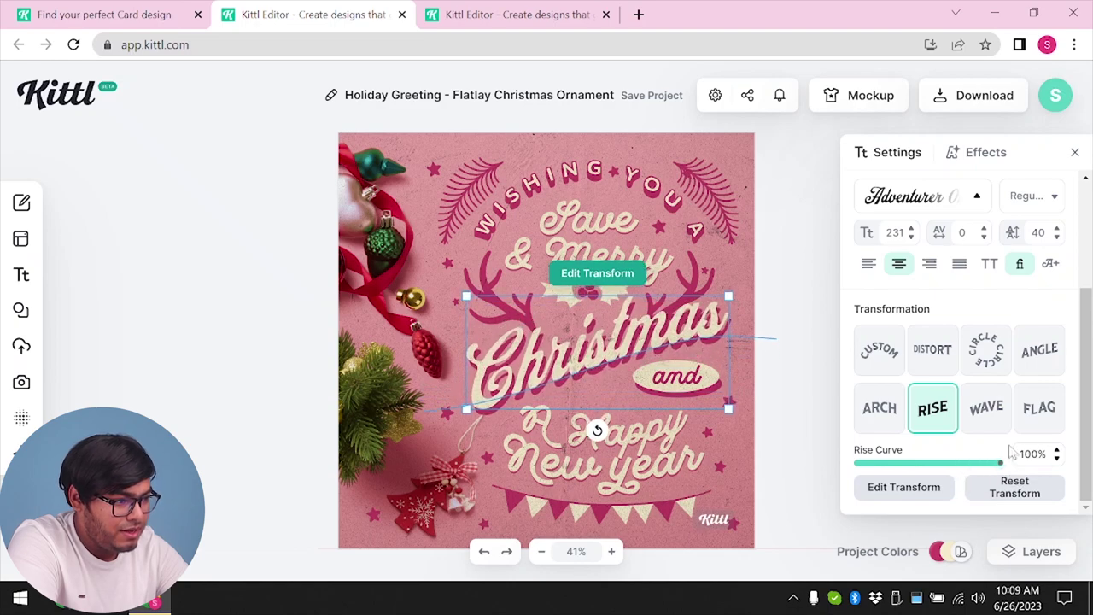
{"action": "left_click", "coordinate": [596, 170]}
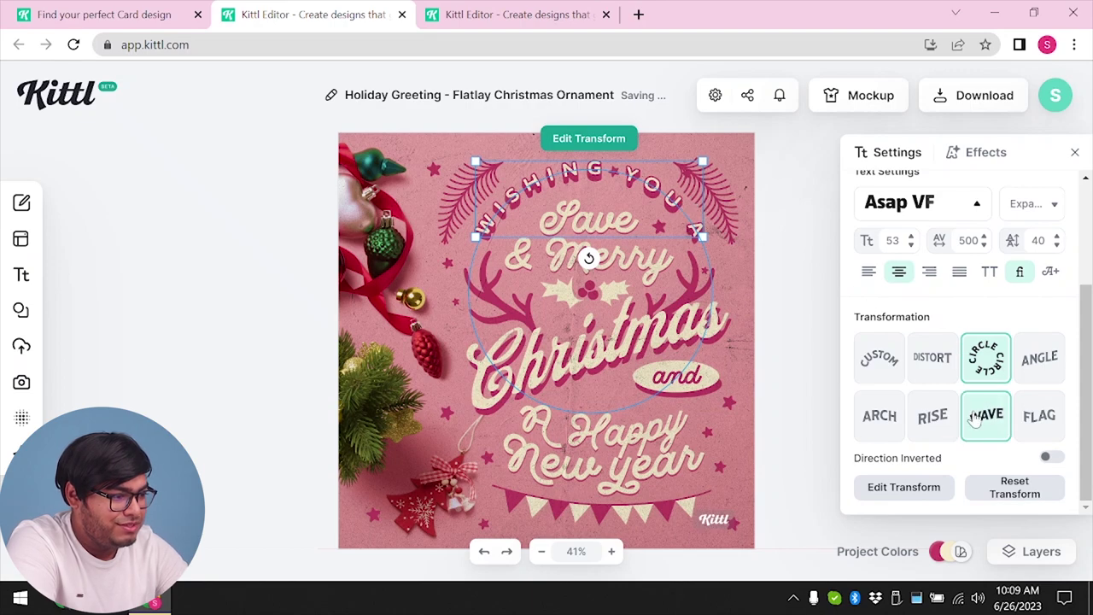
{"action": "scroll", "coordinate": [976, 416], "scroll_direction": "up", "scroll_amount": 1}
{"action": "scroll", "coordinate": [975, 416], "scroll_direction": "down", "scroll_amount": 1}
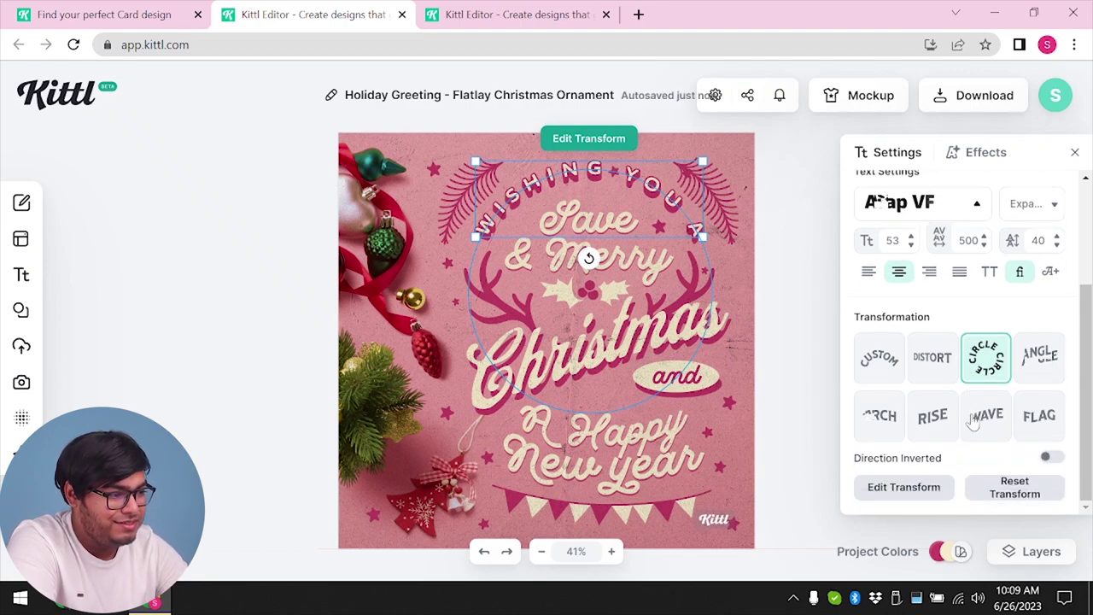
{"action": "left_click", "coordinate": [880, 359]}
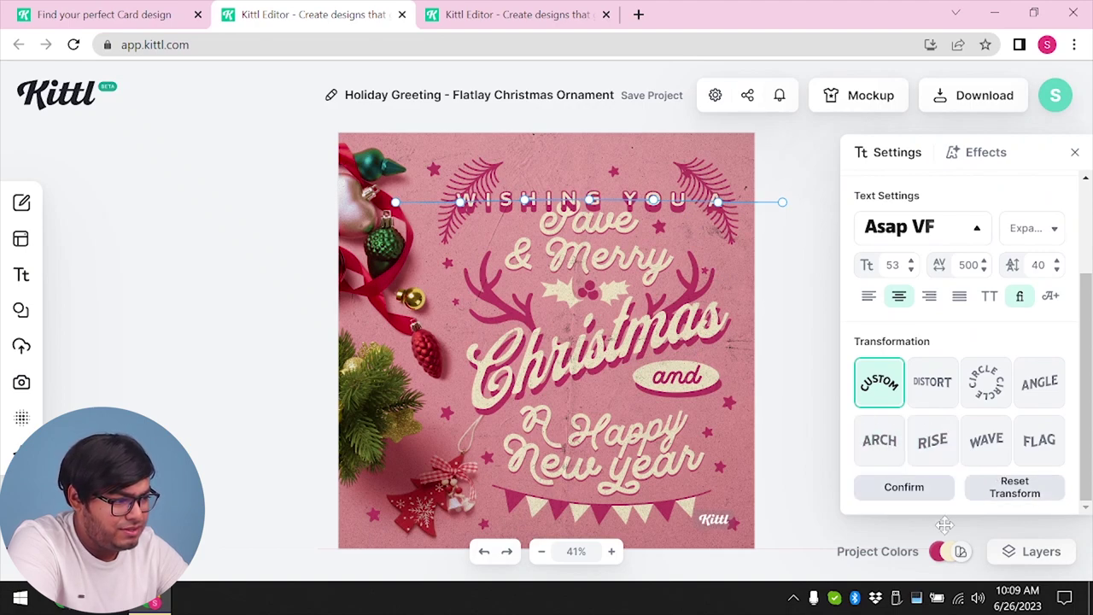
- Drag the path points of 'WISHING YOU A' into an arch and confirm it
{"action": "left_click", "coordinate": [903, 494]}
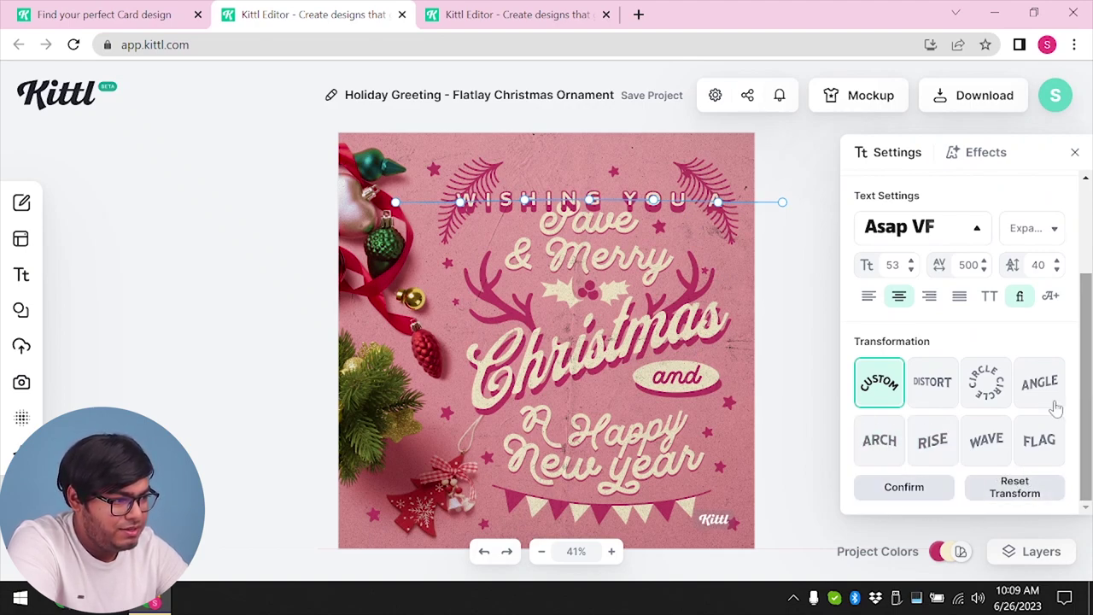
{"action": "mouse_move", "coordinate": [592, 198]}
{"action": "left_mouse_down"}
{"action": "mouse_move", "coordinate": [592, 185]}
{"action": "mouse_move", "coordinate": [592, 195]}
{"action": "left_mouse_up"}
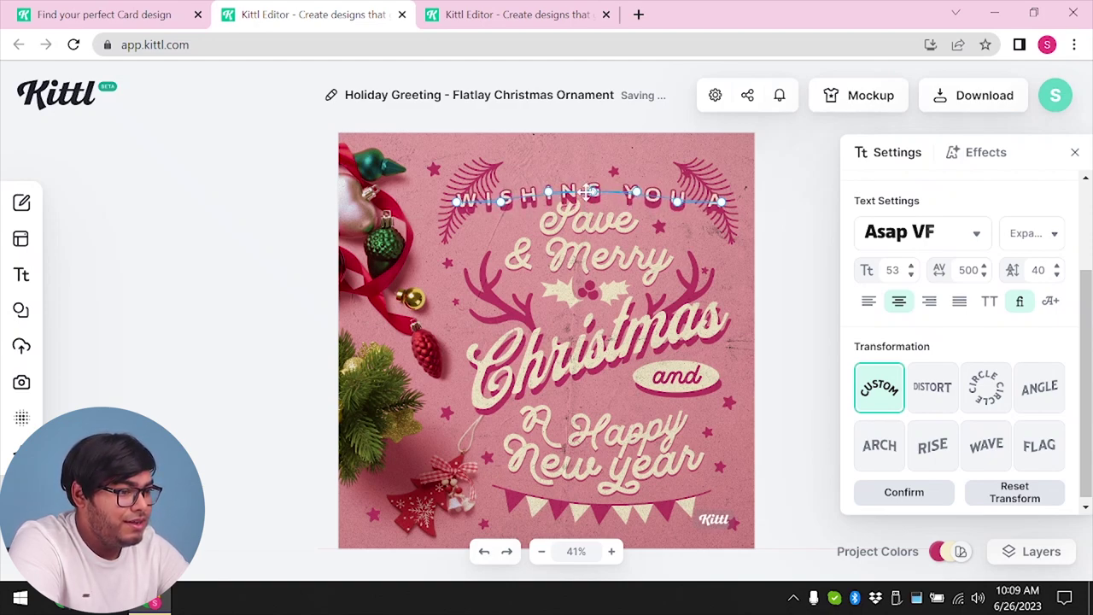
{"action": "left_click_drag", "start_coordinate": [505, 203], "coordinate": [582, 279]}
{"action": "left_click_drag", "start_coordinate": [592, 192], "coordinate": [640, 142]}
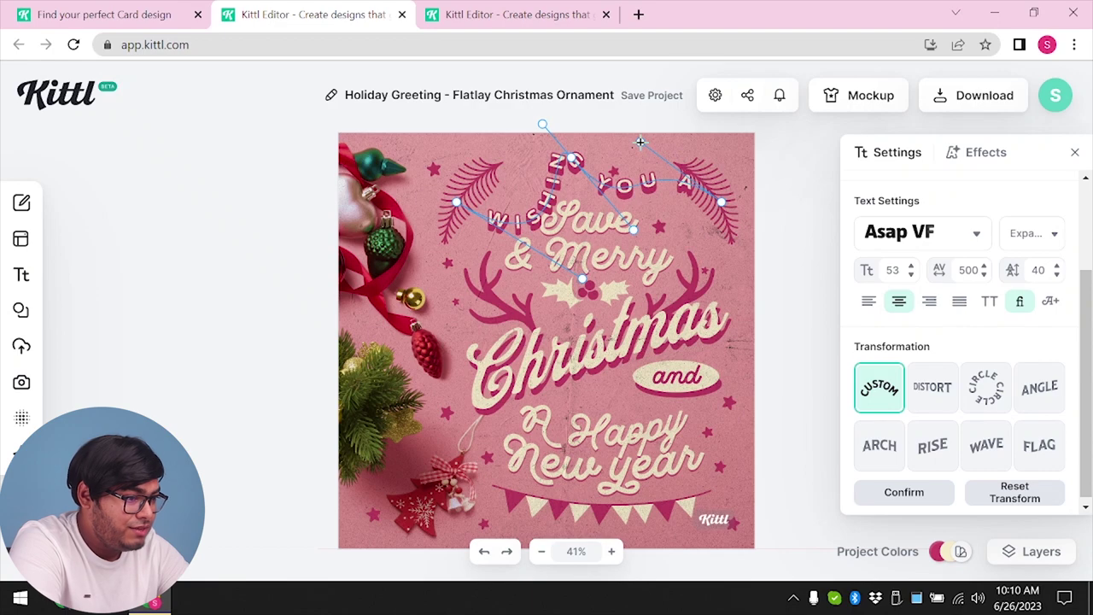
{"action": "left_click", "coordinate": [936, 501]}
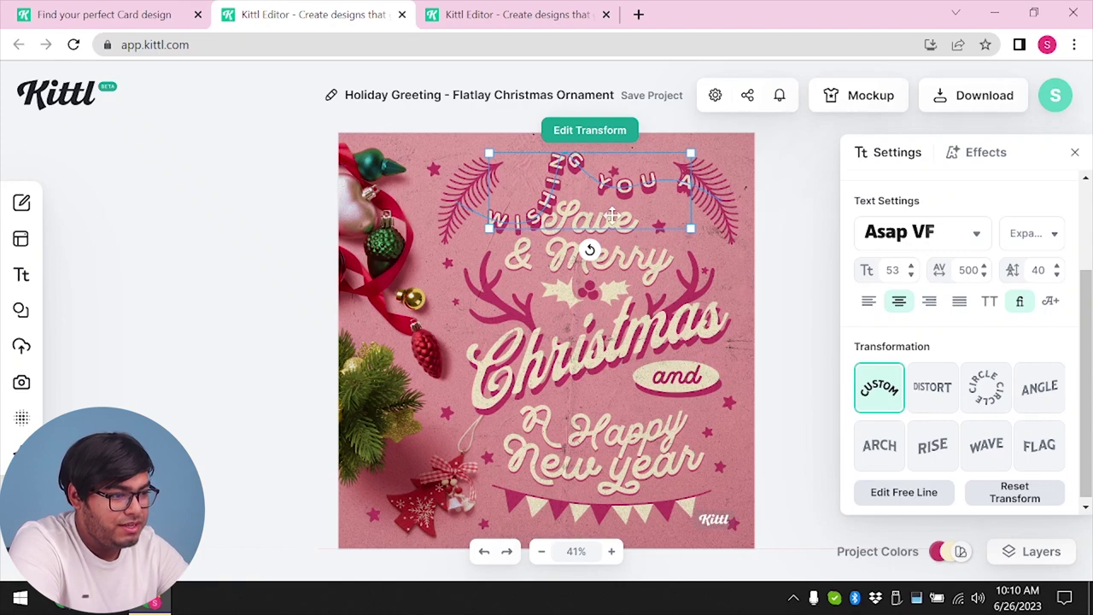
- Nudge the curved 'WISHING YOU A' text slightly to reposition it
{"action": "key", "text": "ctrl+a"}
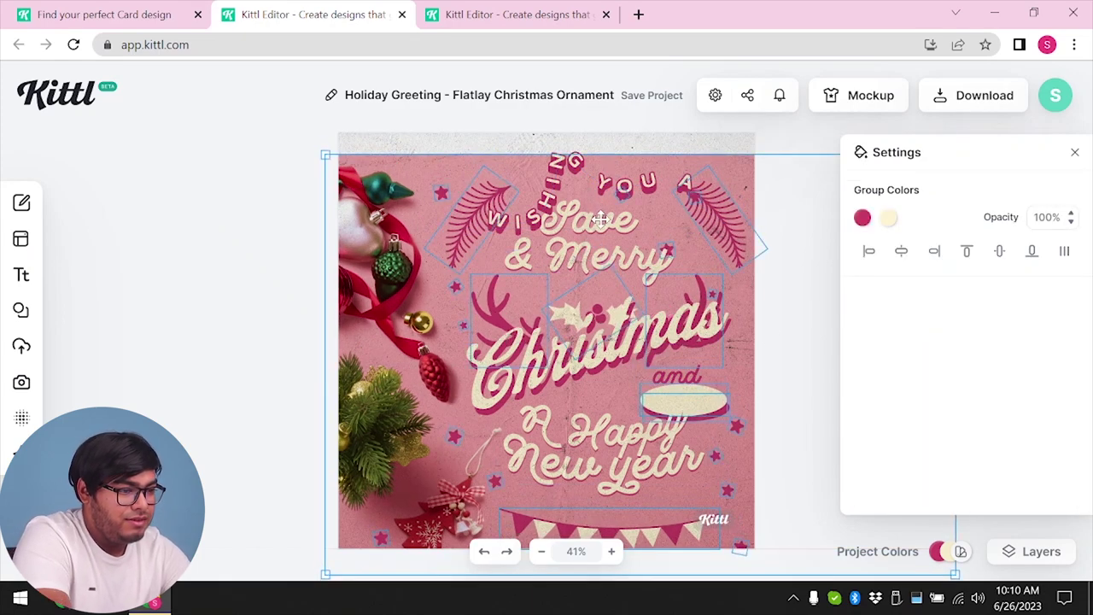
{"action": "left_click", "coordinate": [145, 261]}
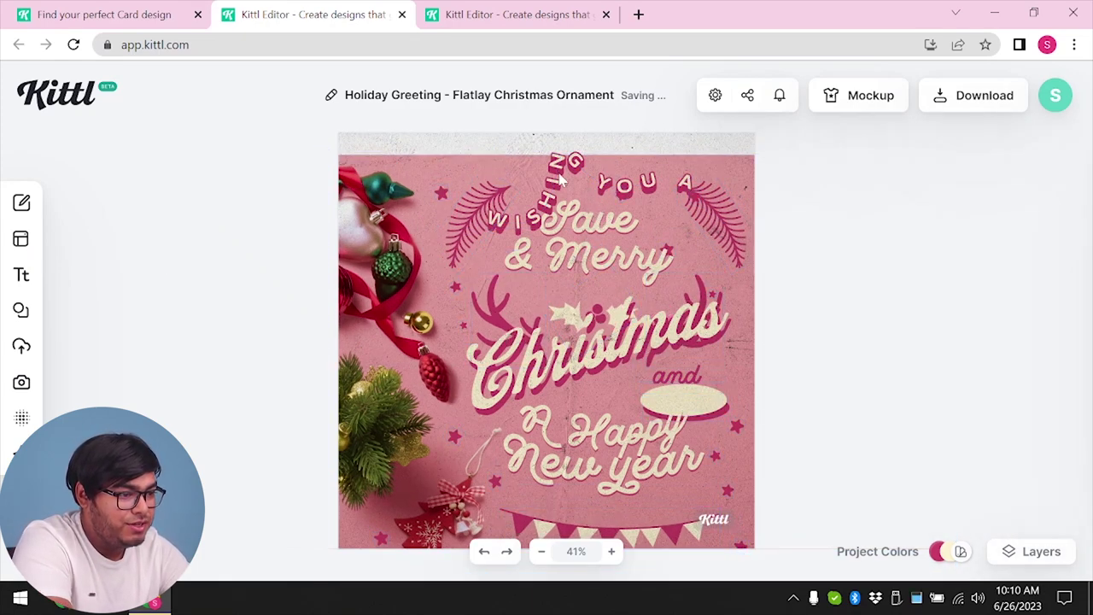
{"action": "left_click", "coordinate": [559, 179]}
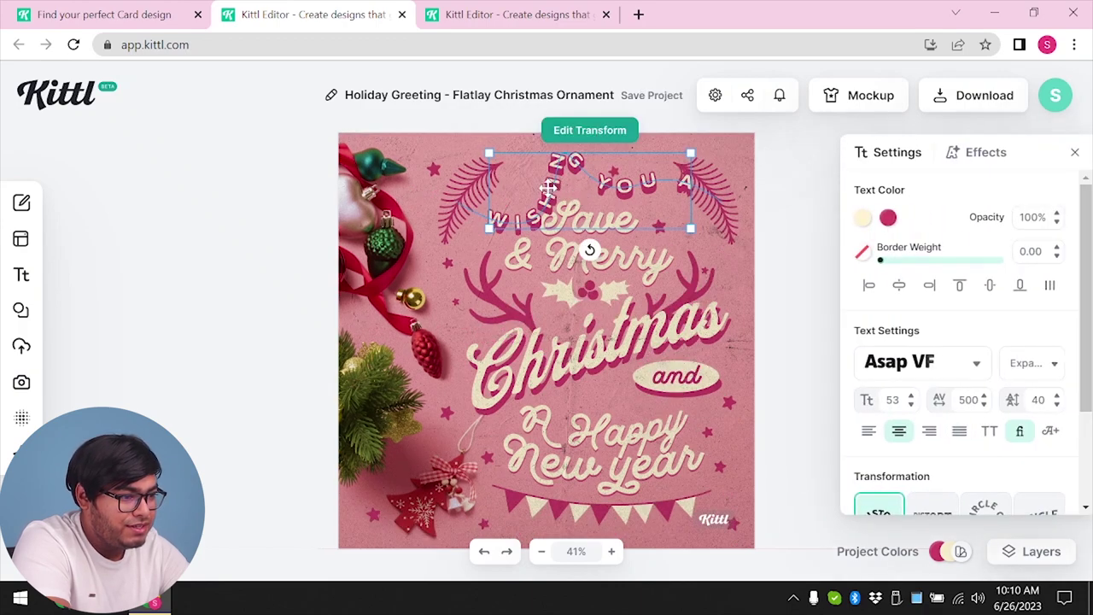
{"action": "mouse_move", "coordinate": [548, 197]}
{"action": "left_mouse_down"}
{"action": "mouse_move", "coordinate": [547, 216]}
{"action": "mouse_move", "coordinate": [544, 185]}
{"action": "left_mouse_up"}
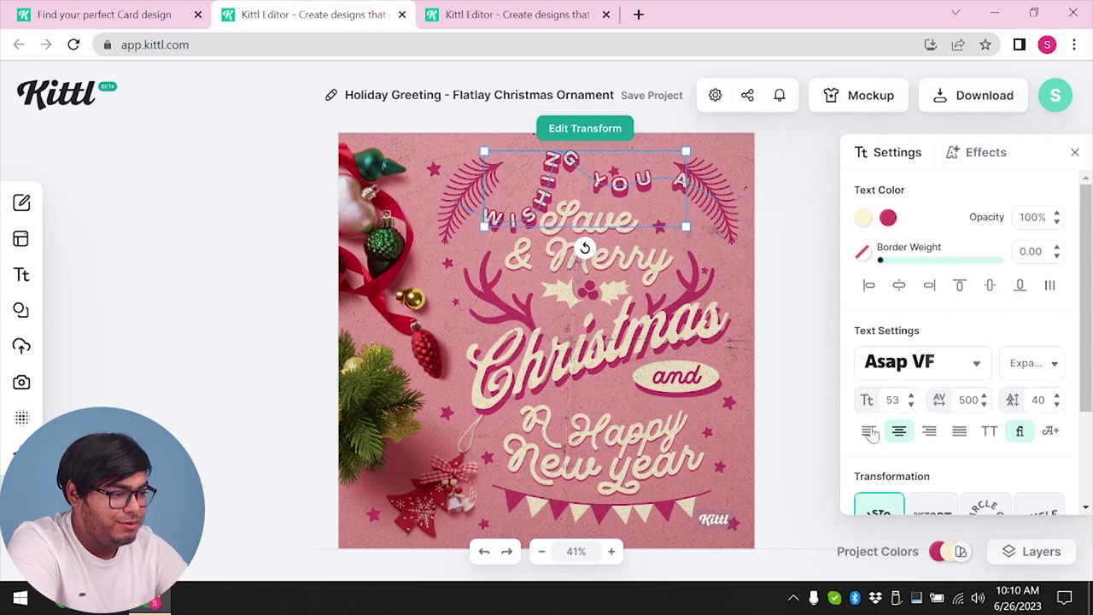
{"action": "scroll", "coordinate": [901, 451], "scroll_direction": "down", "scroll_amount": 2}
- Rework the 'WISHING YOU A' path into a smoother, gentler arch above Save and confirm
{"action": "left_click", "coordinate": [904, 486]}
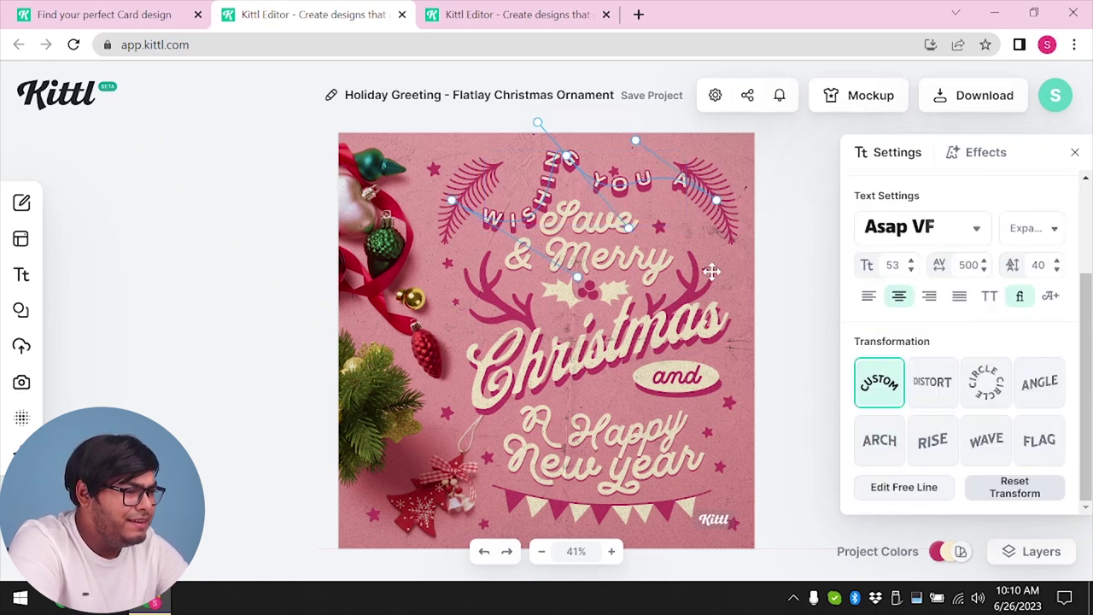
{"action": "left_click_drag", "start_coordinate": [562, 171], "coordinate": [586, 167]}
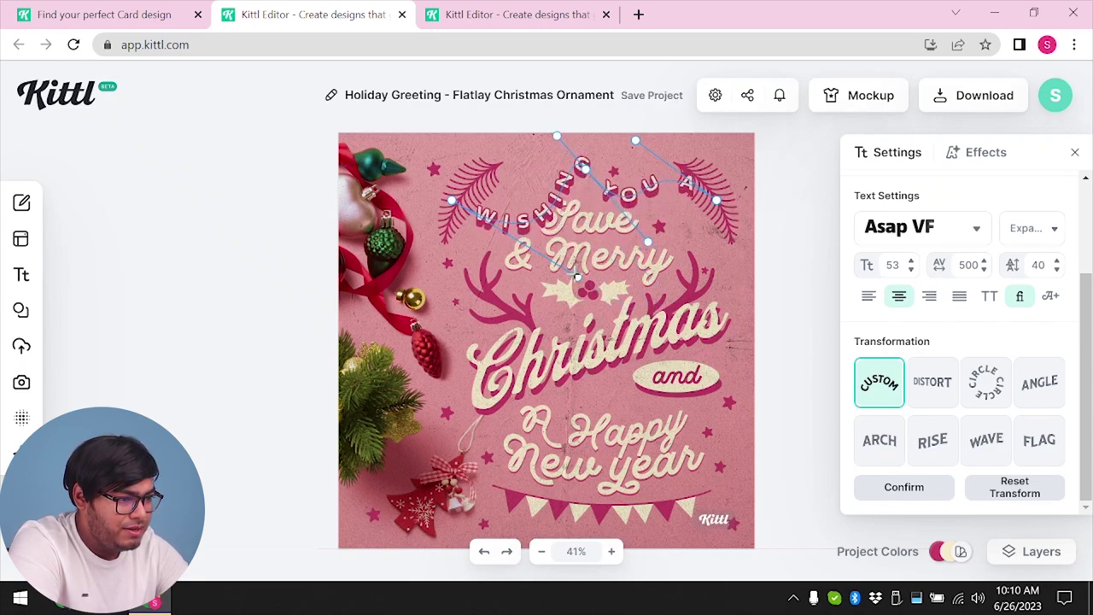
{"action": "left_click_drag", "start_coordinate": [578, 275], "coordinate": [494, 227]}
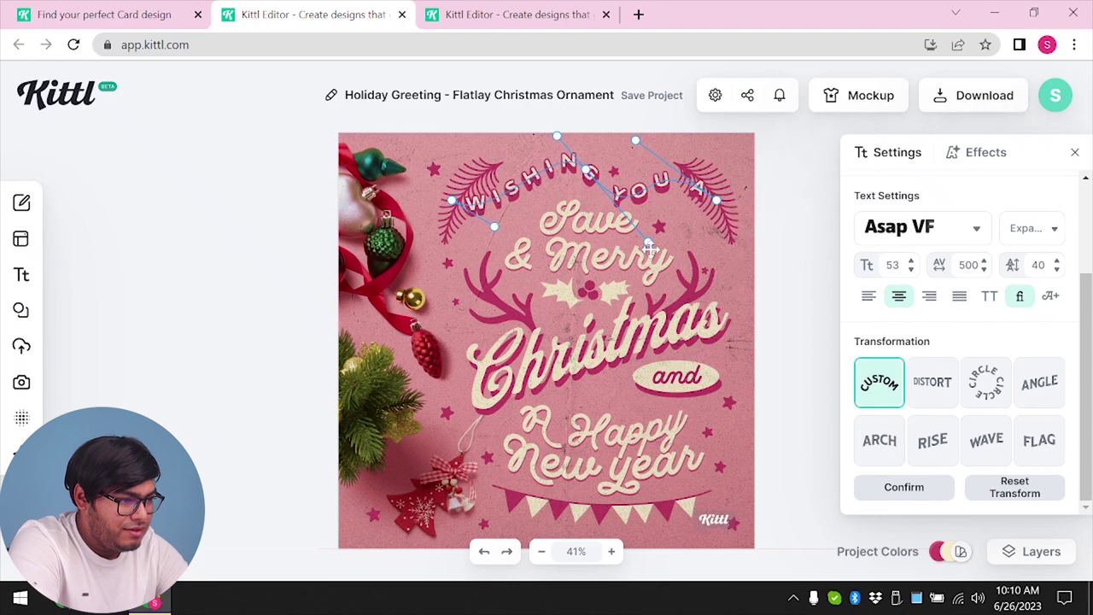
{"action": "left_click_drag", "start_coordinate": [651, 243], "coordinate": [613, 203]}
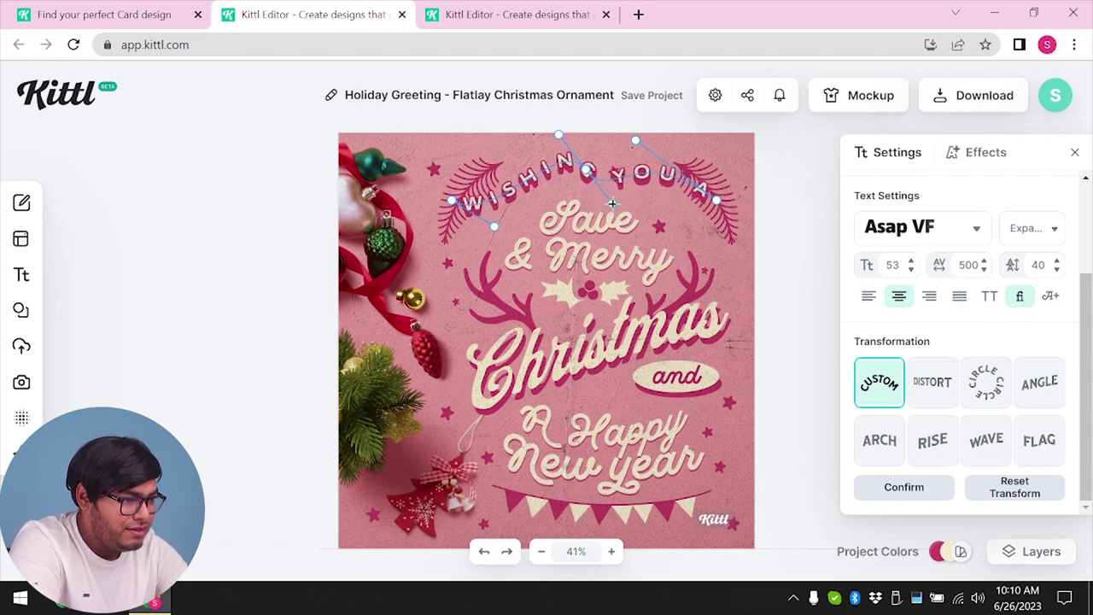
{"action": "left_click_drag", "start_coordinate": [587, 168], "coordinate": [584, 185]}
{"action": "left_click", "coordinate": [931, 495]}
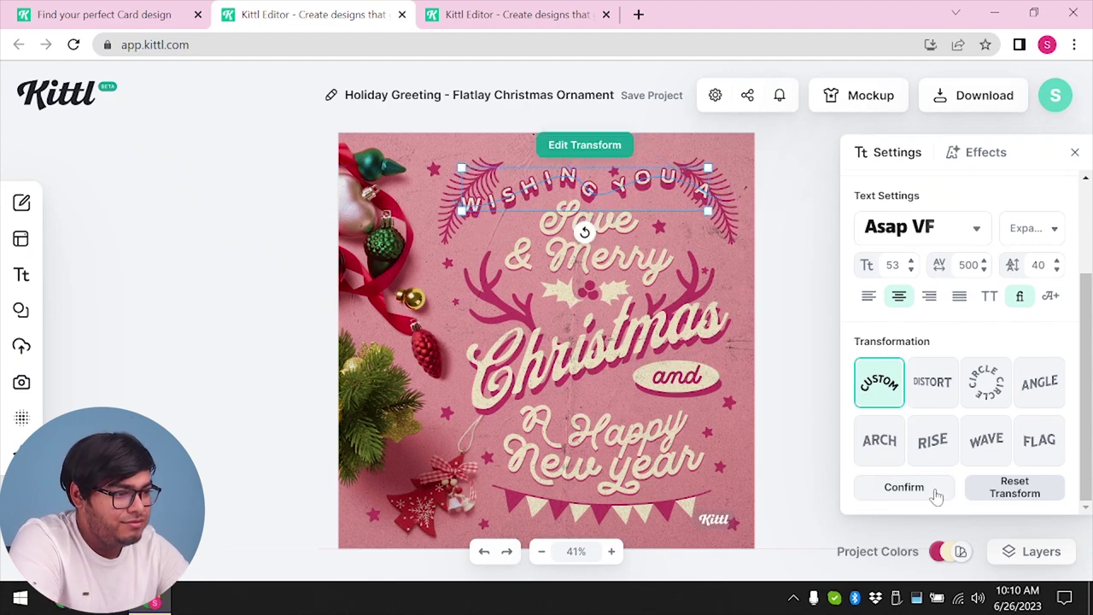
- Recolour the design's red accents, settling on cyan for the antlers and stars
{"action": "scroll", "coordinate": [558, 347], "scroll_direction": "down", "scroll_amount": 3}
{"action": "scroll", "coordinate": [558, 347], "scroll_direction": "up", "scroll_amount": 1}
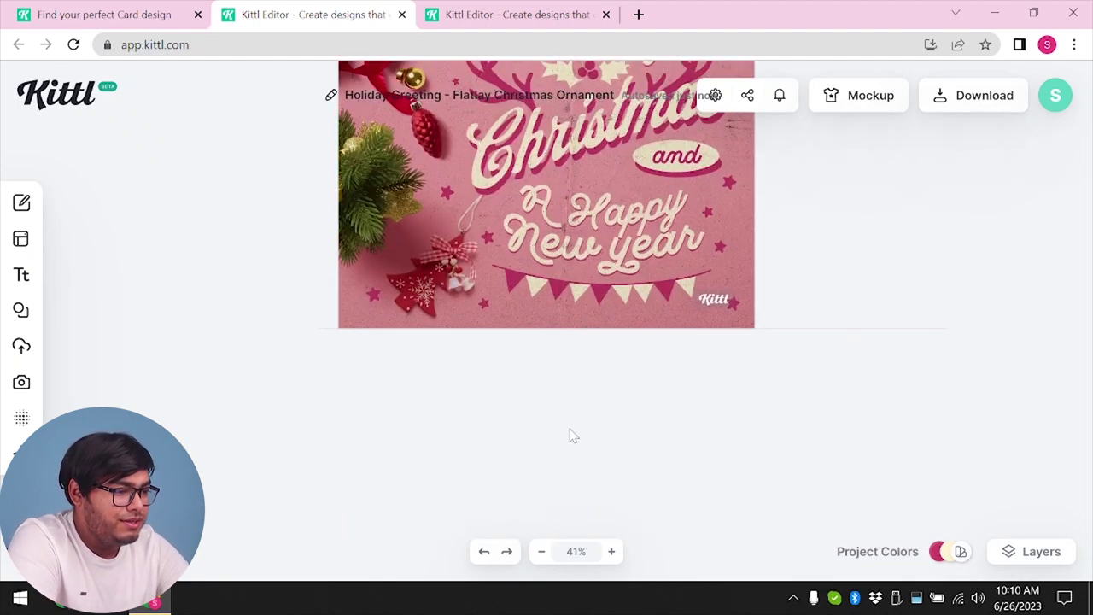
{"action": "scroll", "coordinate": [564, 286], "scroll_direction": "up", "scroll_amount": 3}
{"action": "scroll", "coordinate": [520, 353], "scroll_direction": "down", "scroll_amount": 3}
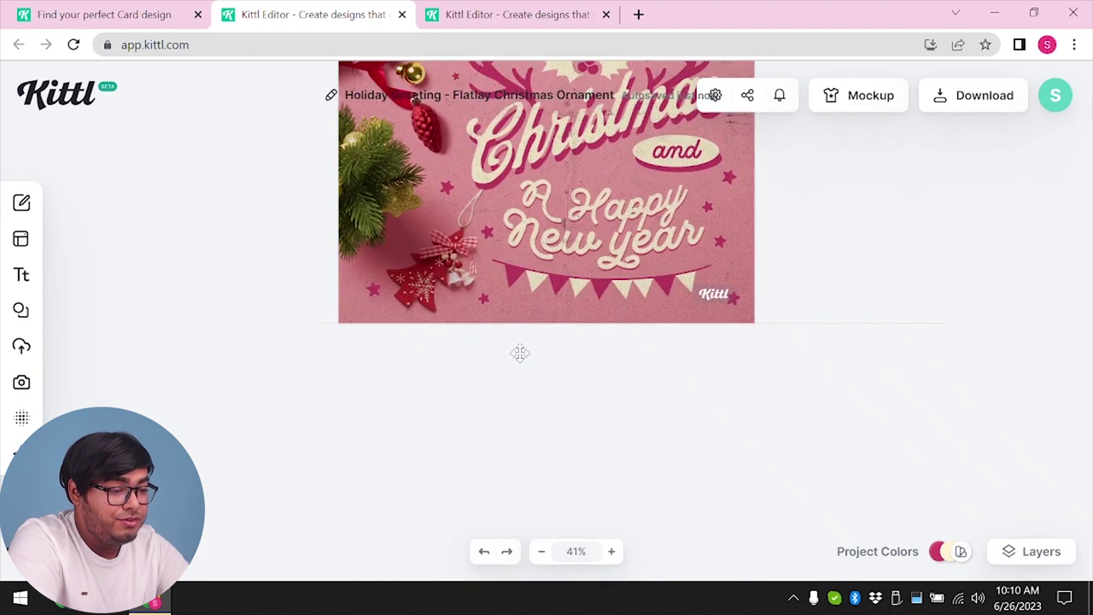
{"action": "scroll", "coordinate": [520, 353], "scroll_direction": "up", "scroll_amount": 2}
{"action": "scroll", "coordinate": [491, 222], "scroll_direction": "up", "scroll_amount": 1}
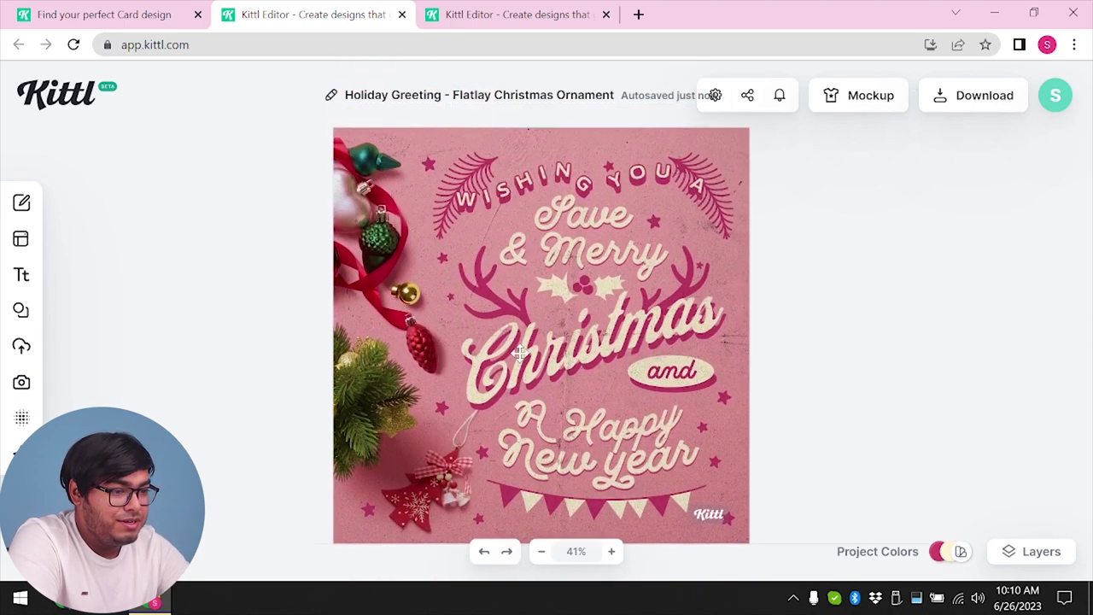
{"action": "left_click", "coordinate": [410, 254]}
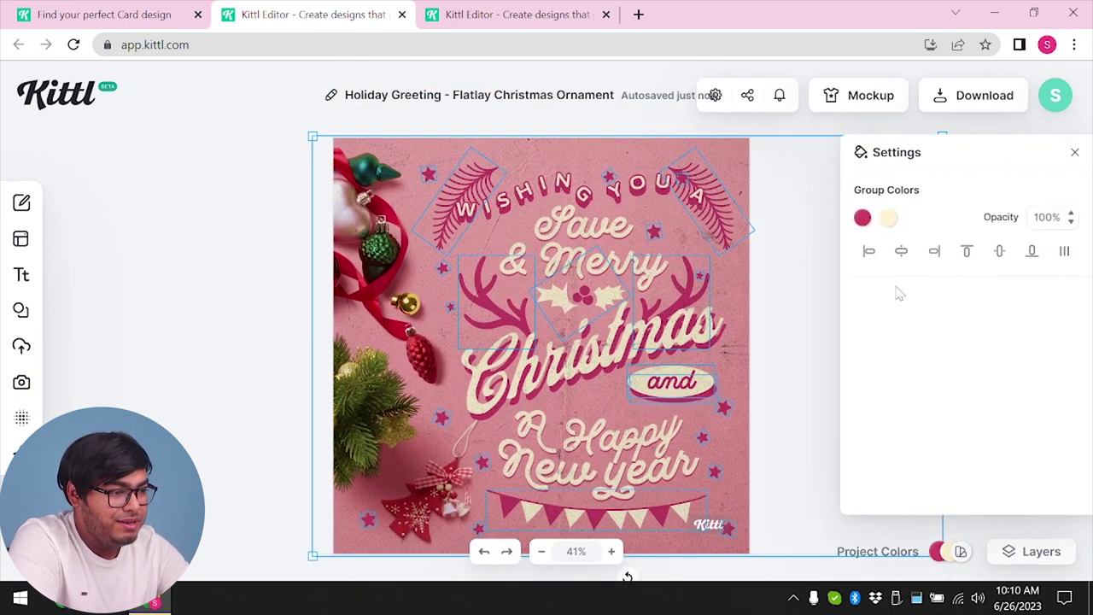
{"action": "left_click", "coordinate": [863, 218]}
{"action": "left_click_drag", "start_coordinate": [806, 276], "coordinate": [732, 425]}
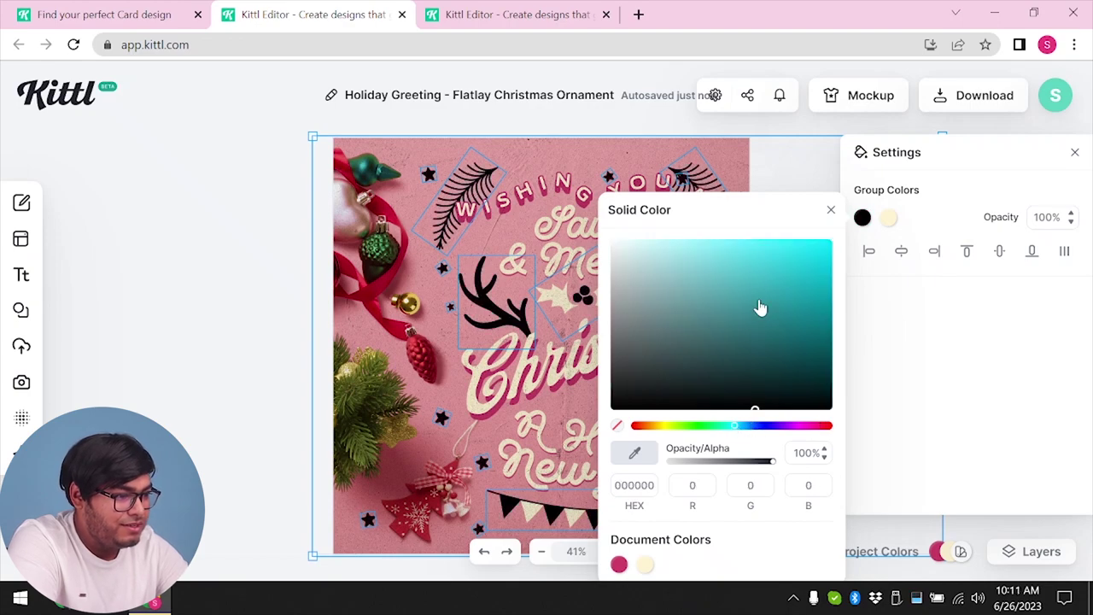
{"action": "left_click_drag", "start_coordinate": [760, 307], "coordinate": [727, 259]}
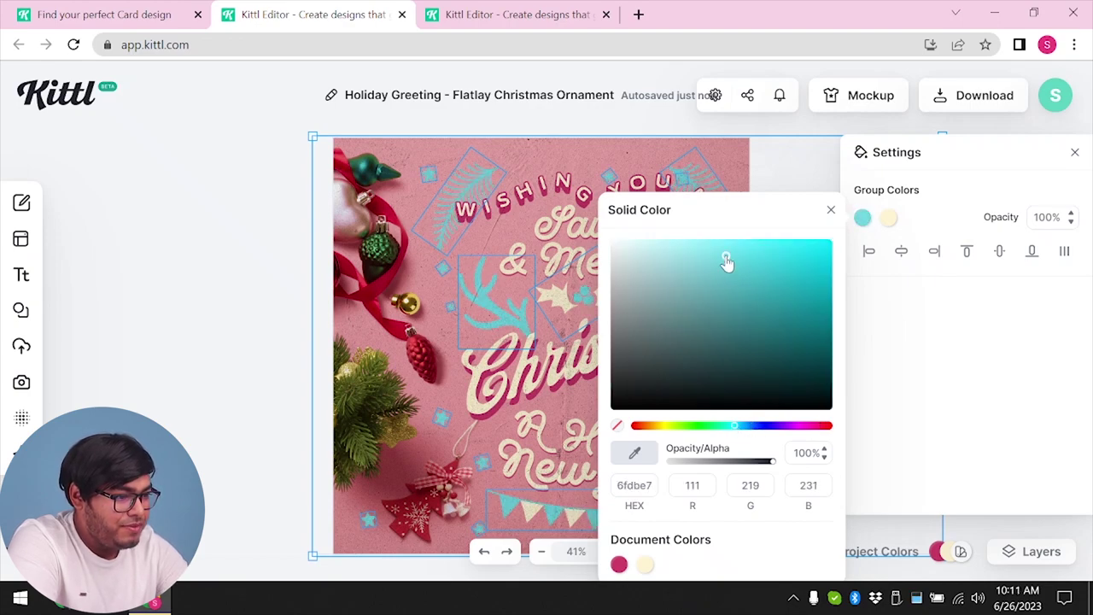
{"action": "left_click", "coordinate": [831, 210]}
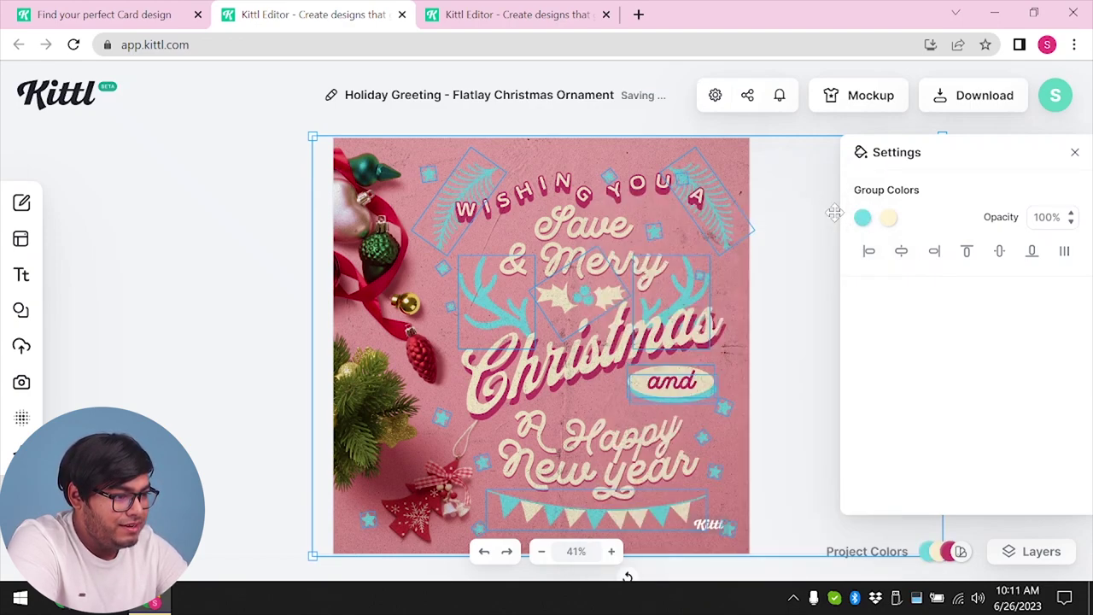
- Change the holly's colour to bright yellow f7ff00
{"action": "left_click", "coordinate": [889, 218]}
{"action": "left_click_drag", "start_coordinate": [812, 271], "coordinate": [737, 384]}
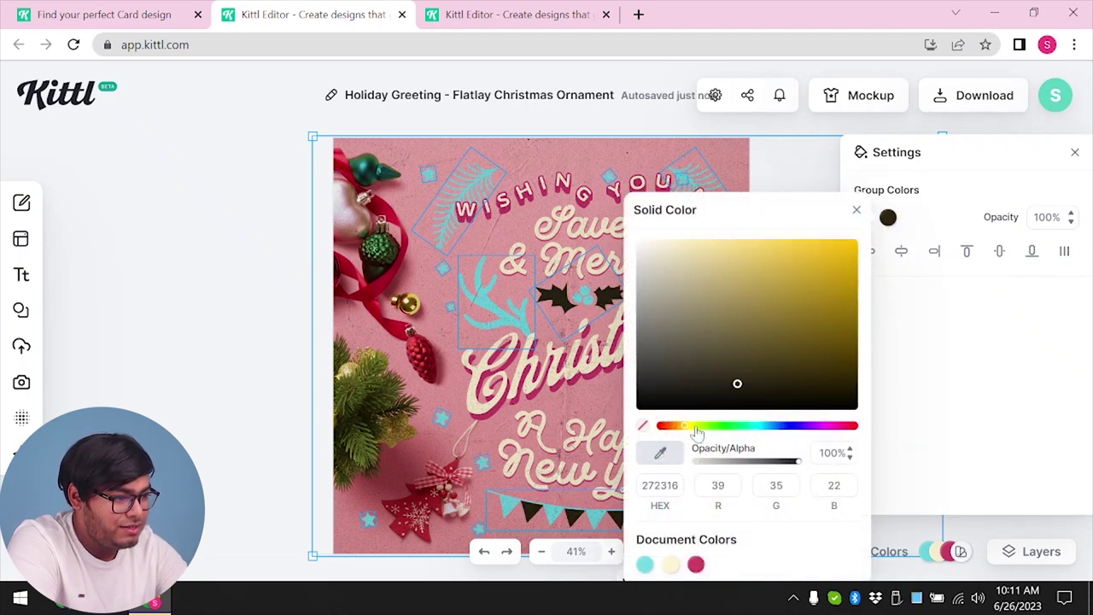
{"action": "left_click", "coordinate": [714, 426]}
{"action": "mouse_move", "coordinate": [818, 292]}
{"action": "left_mouse_down"}
{"action": "mouse_move", "coordinate": [823, 251]}
{"action": "mouse_move", "coordinate": [800, 283]}
{"action": "left_mouse_up"}
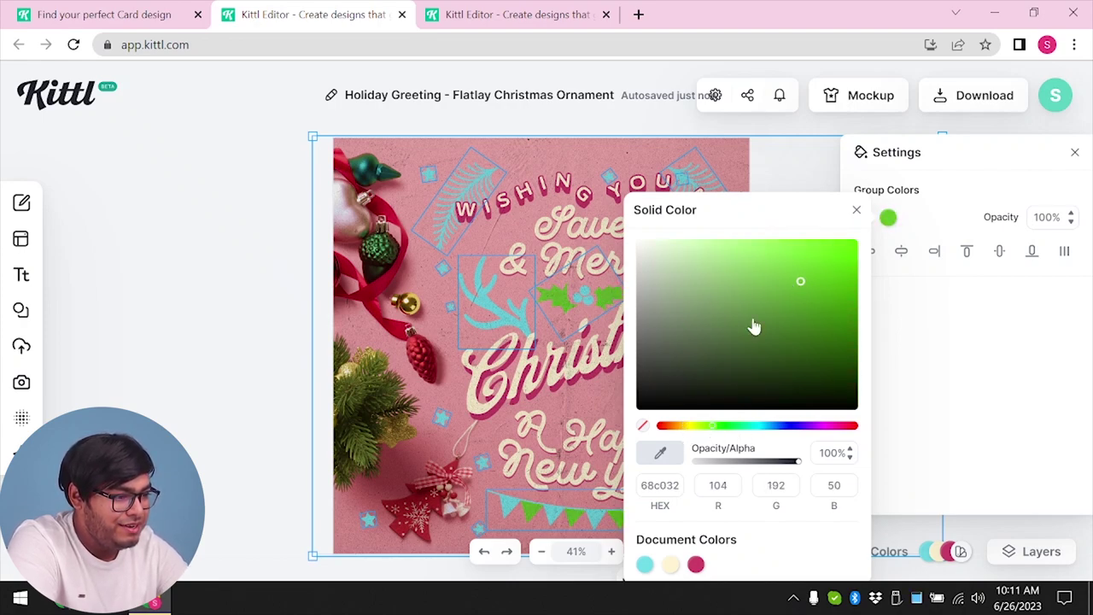
{"action": "left_click_drag", "start_coordinate": [693, 425], "coordinate": [856, 425]}
{"action": "left_click_drag", "start_coordinate": [812, 308], "coordinate": [844, 243]}
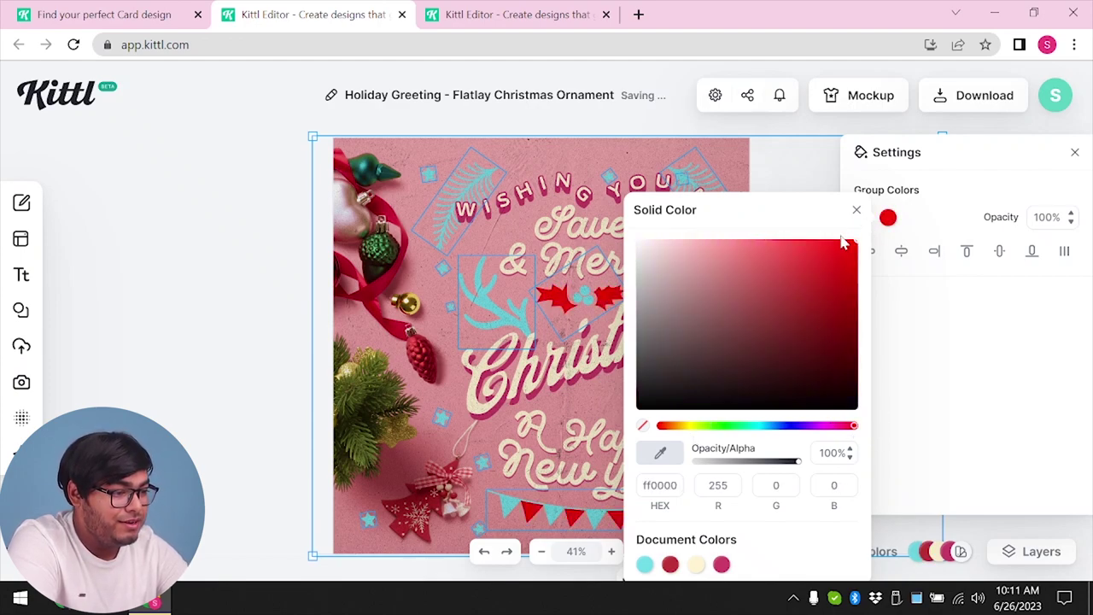
{"action": "left_click", "coordinate": [694, 425]}
{"action": "left_click_drag", "start_coordinate": [786, 307], "coordinate": [857, 242]}
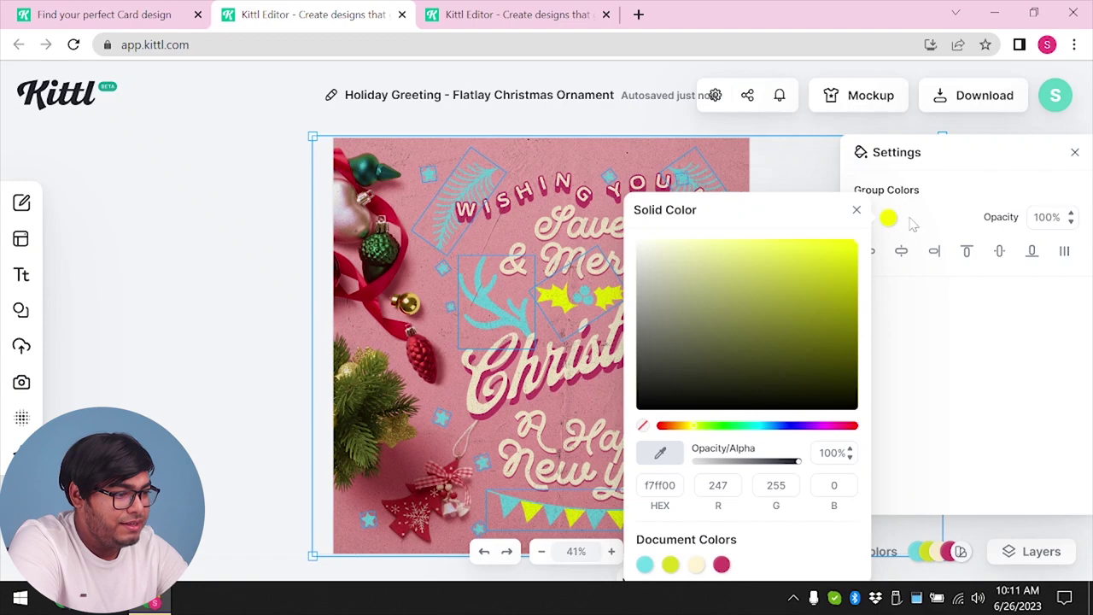
{"action": "left_click", "coordinate": [856, 211]}
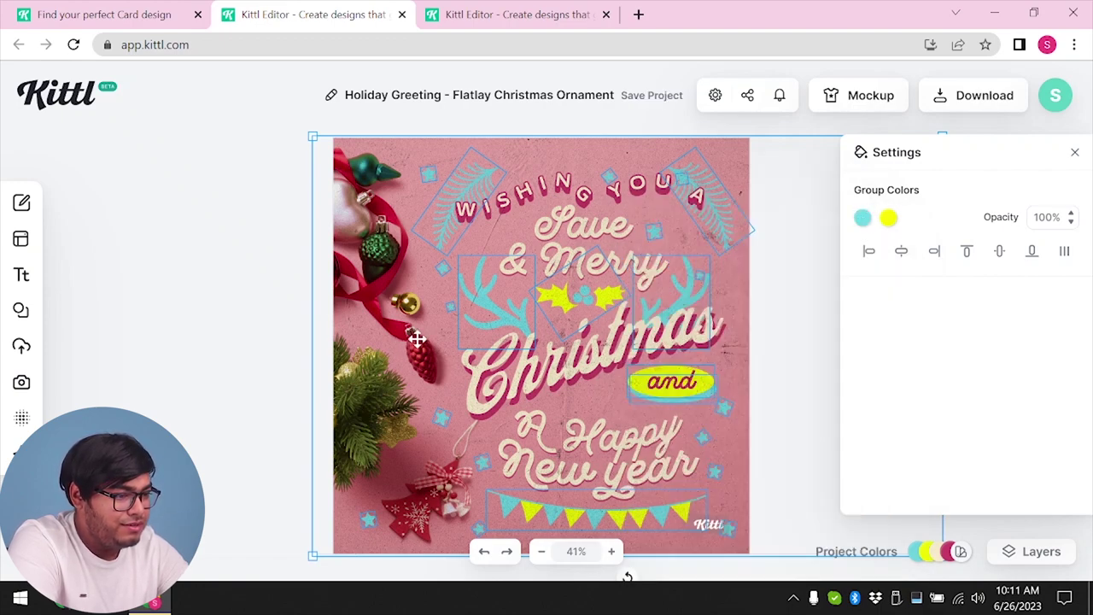
{"action": "left_click", "coordinate": [258, 308]}
- Move the card artwork group down from the top edge
{"action": "left_click", "coordinate": [364, 332]}
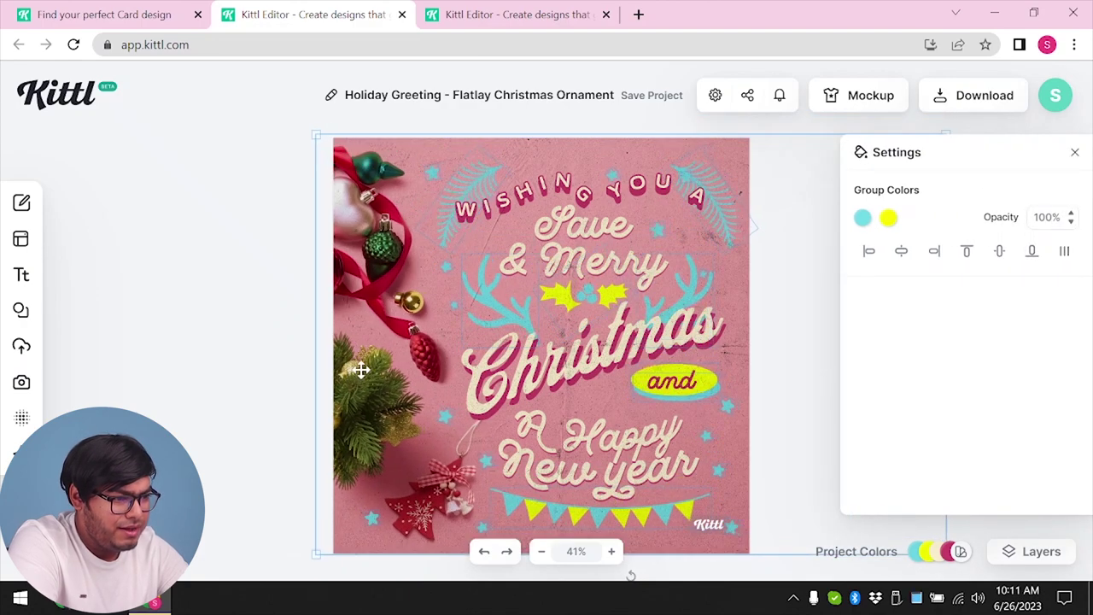
{"action": "left_click_drag", "start_coordinate": [361, 369], "coordinate": [354, 419]}
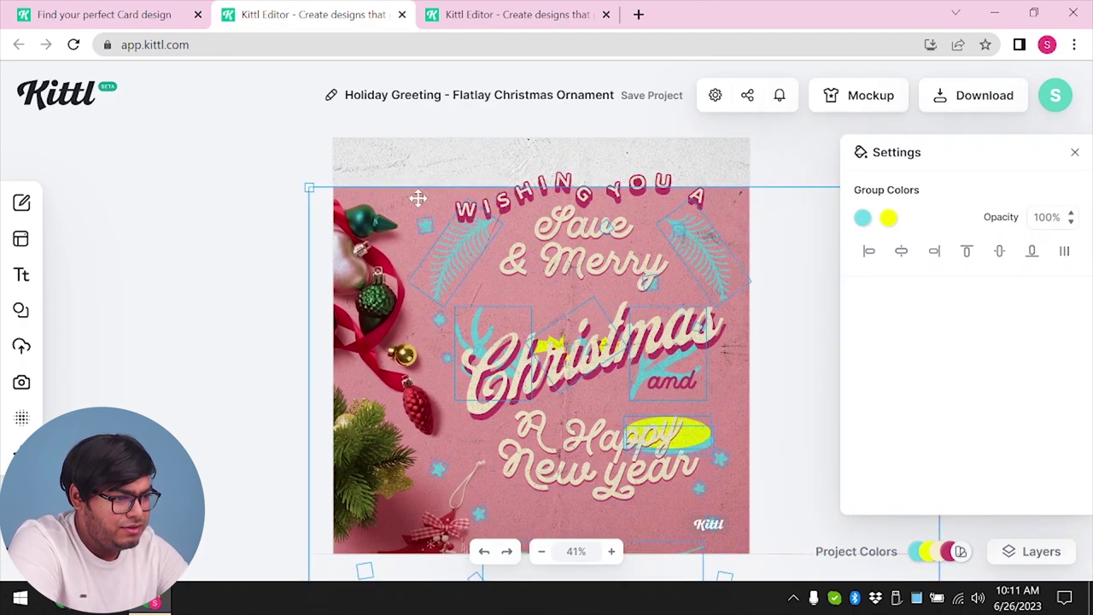
{"action": "left_click", "coordinate": [270, 151]}
- Set the background Texture Opacity to 77.9
{"action": "left_click", "coordinate": [371, 156]}
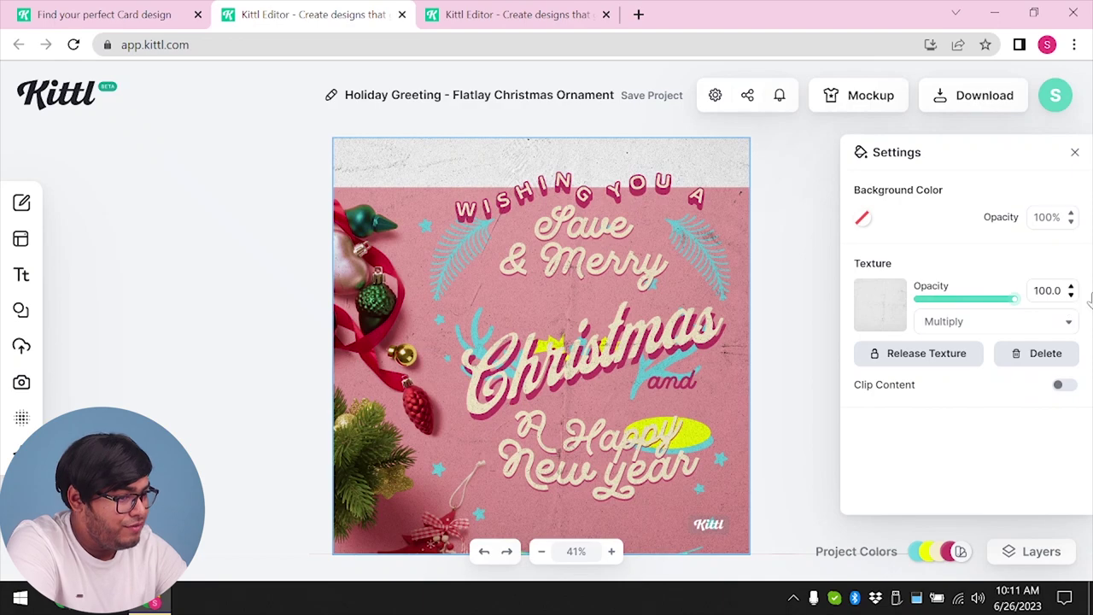
{"action": "left_click_drag", "start_coordinate": [895, 308], "coordinate": [649, 305]}
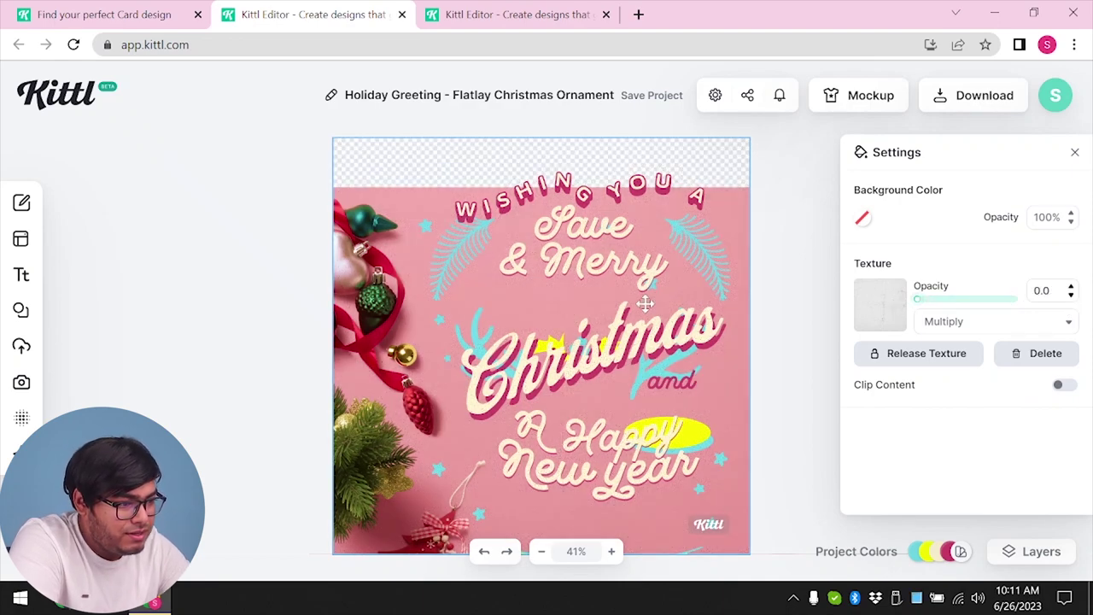
{"action": "left_click", "coordinate": [551, 269]}
{"action": "left_click_drag", "start_coordinate": [539, 286], "coordinate": [542, 287]}
{"action": "left_click", "coordinate": [251, 137]}
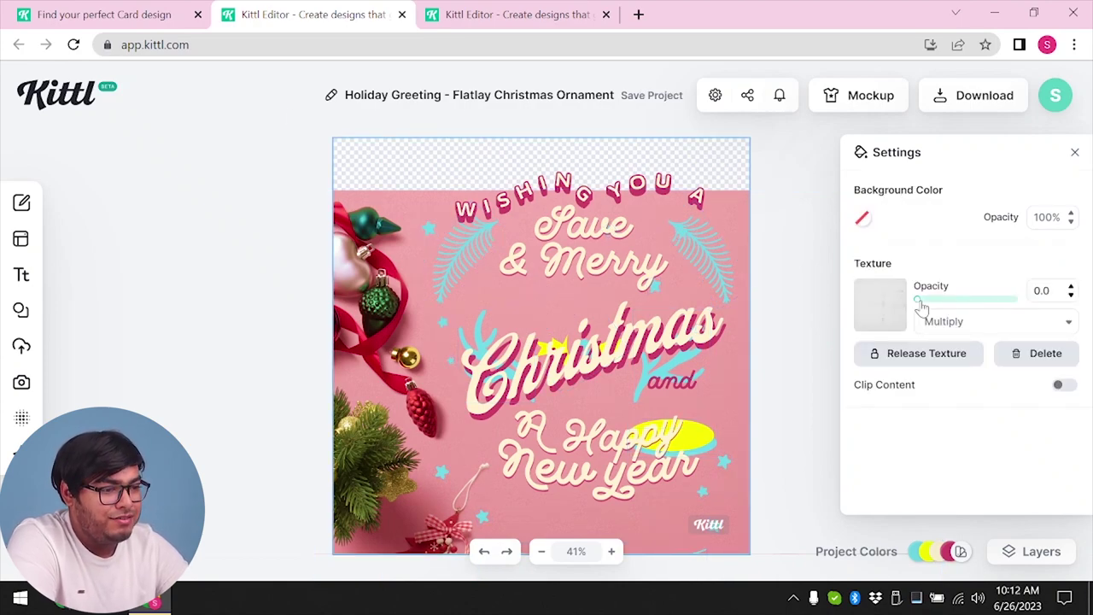
{"action": "left_click_drag", "start_coordinate": [933, 307], "coordinate": [1090, 328]}
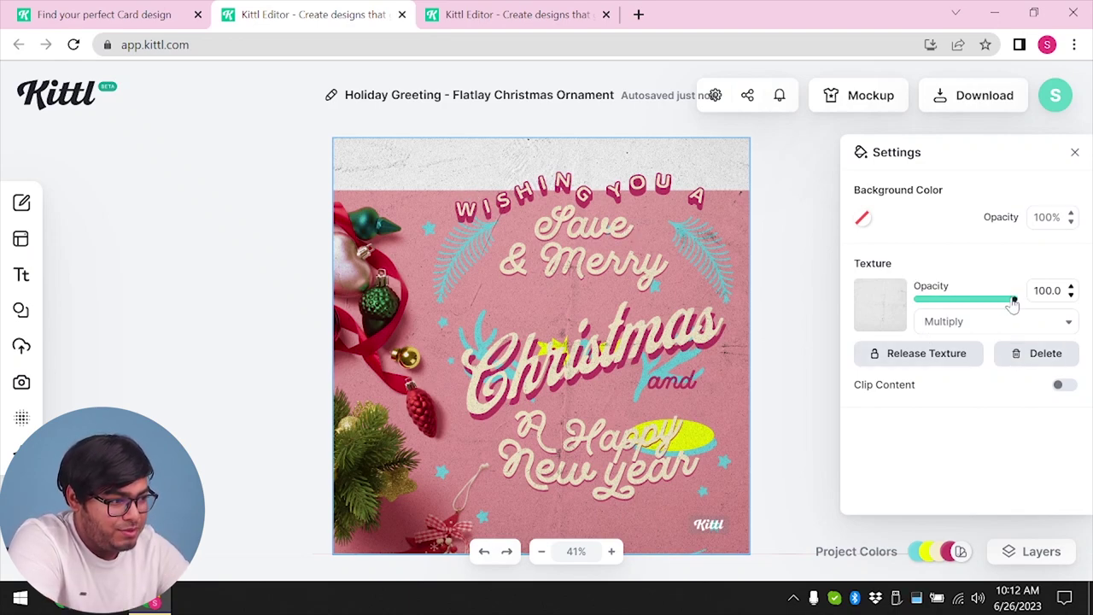
{"action": "left_click_drag", "start_coordinate": [1014, 305], "coordinate": [820, 361]}
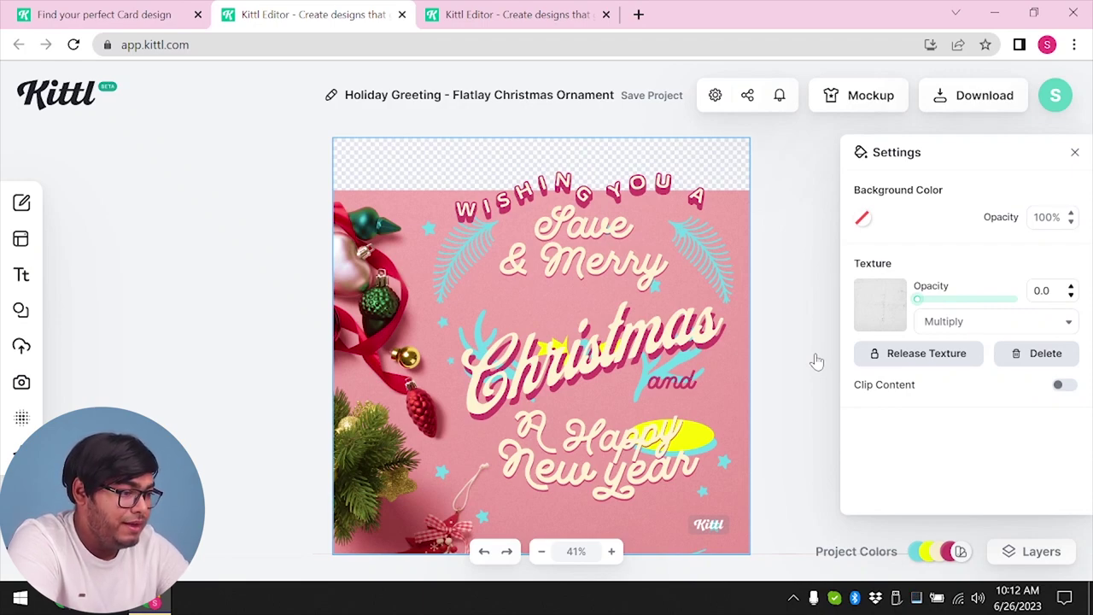
{"action": "left_click_drag", "start_coordinate": [935, 300], "coordinate": [995, 316]}
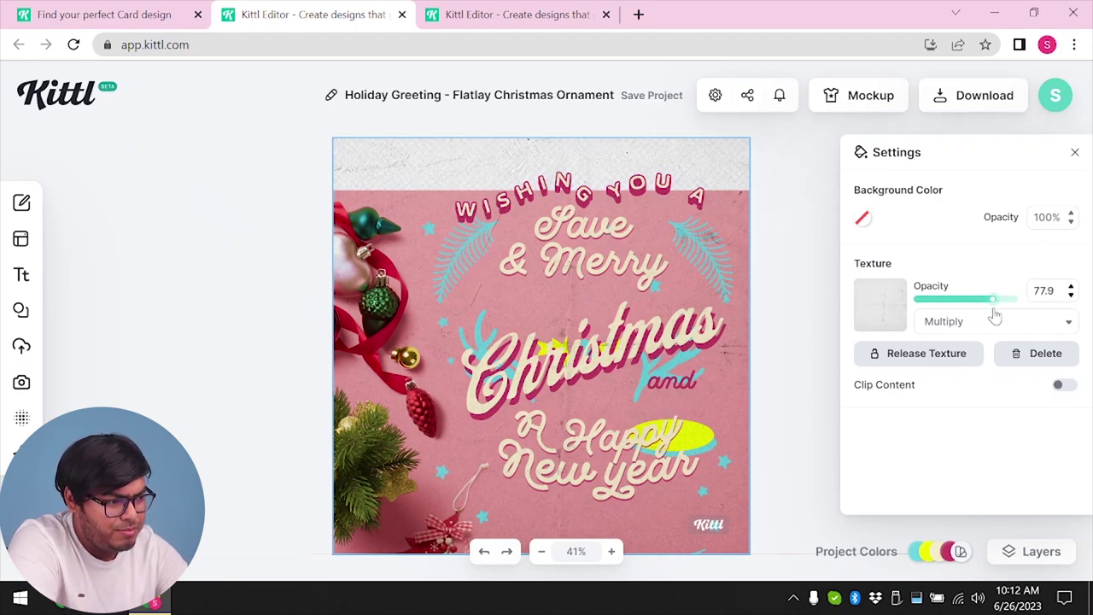
- Drag the card artwork back up against the top edge and deselect it
{"action": "left_click", "coordinate": [524, 305]}
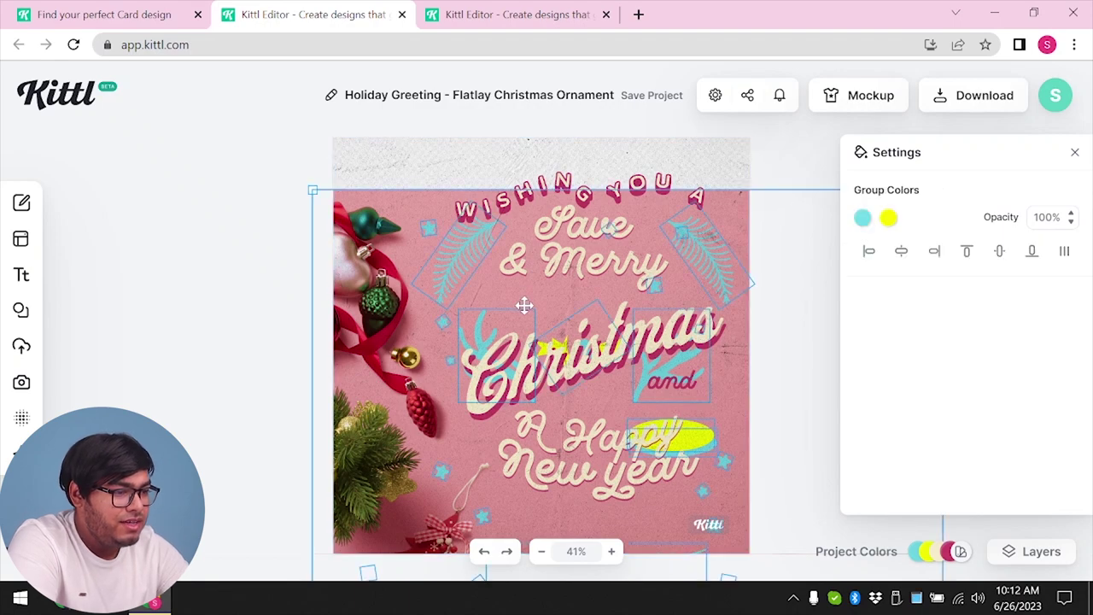
{"action": "left_click_drag", "start_coordinate": [544, 302], "coordinate": [551, 247]}
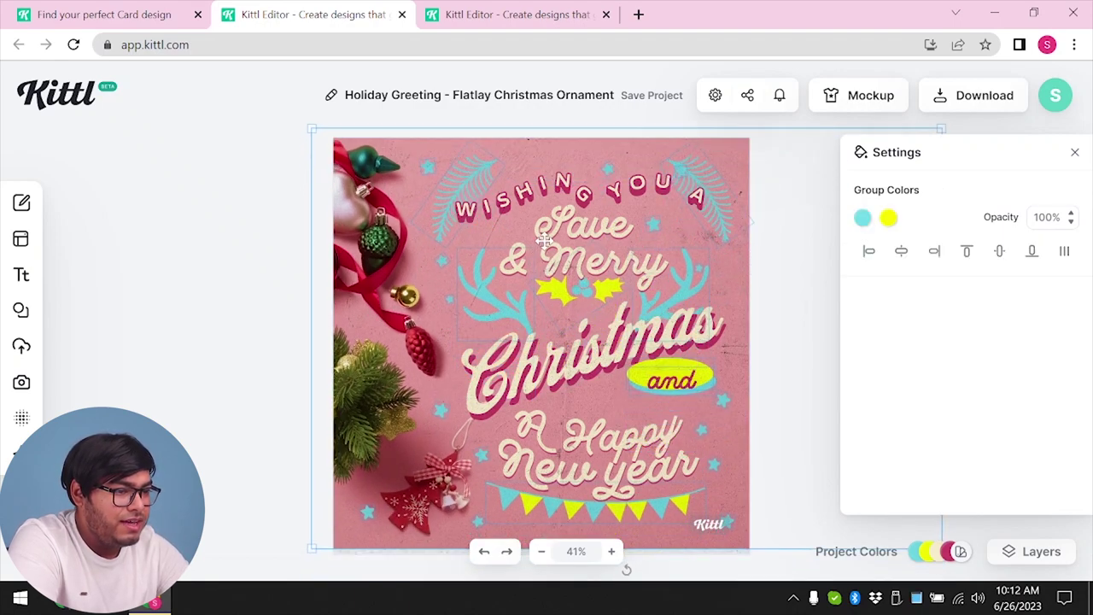
{"action": "key", "text": "Escape"}
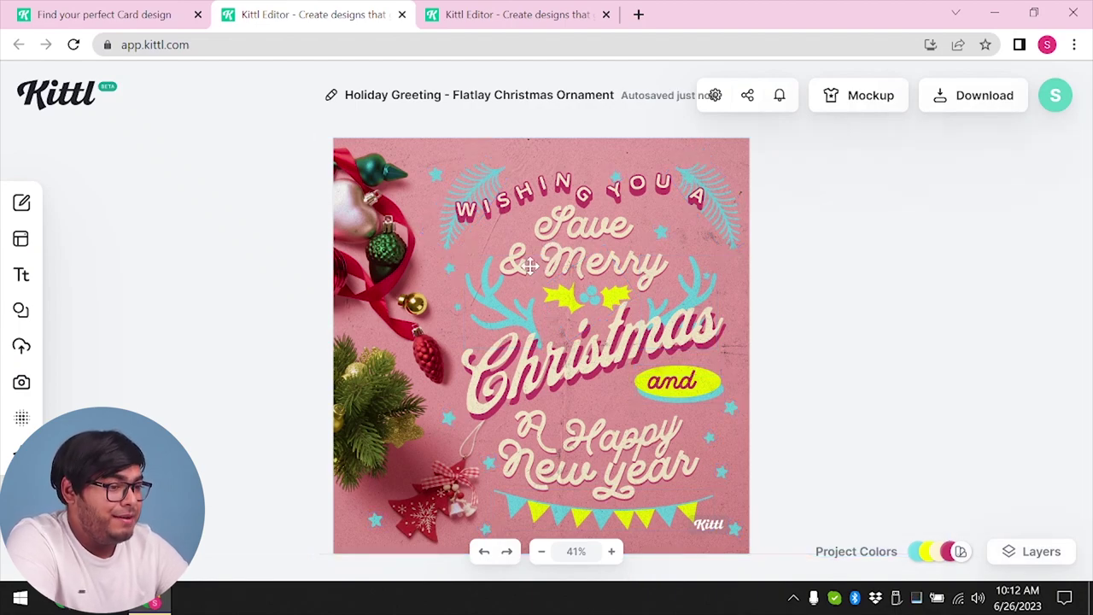
{"action": "left_click", "coordinate": [333, 97]}
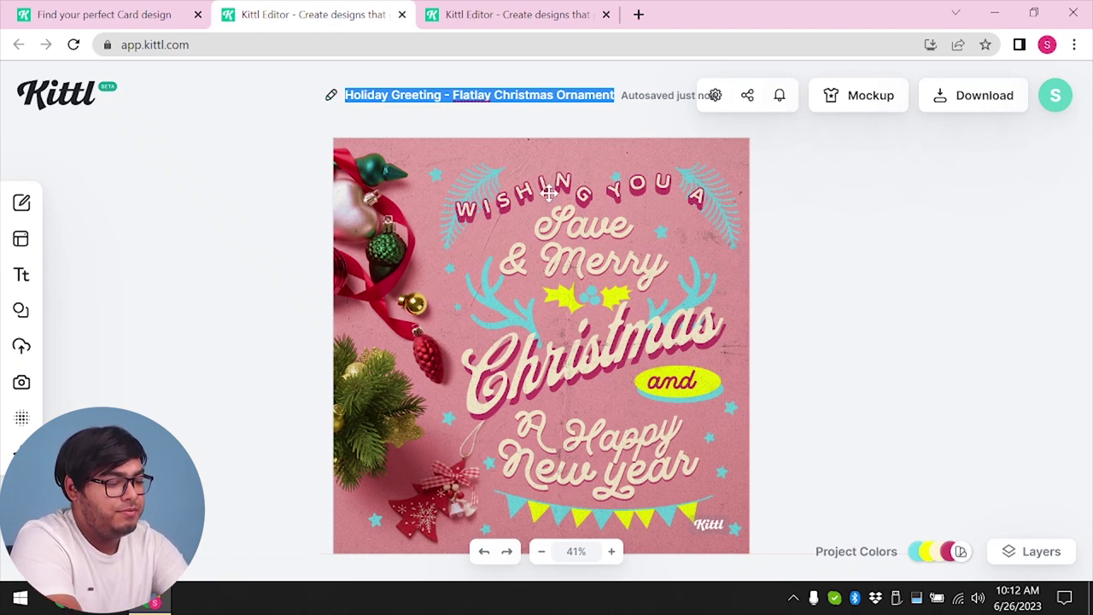
- Enter 'My Card' as the new project title
{"action": "type", "text": "My"}
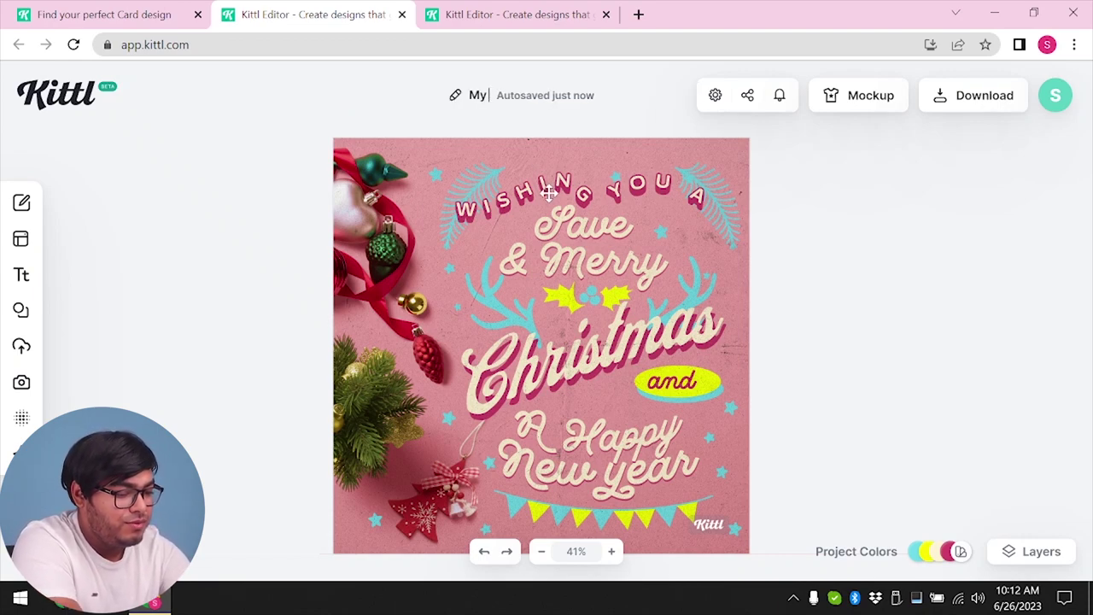
{"action": "type", "text": " Card"}
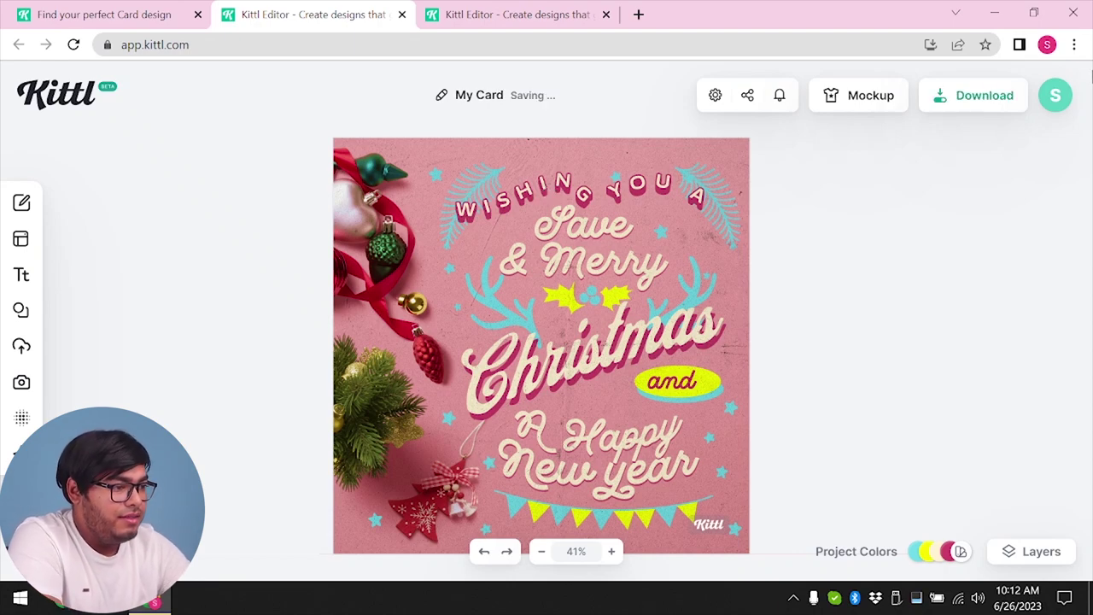
- Export the card as a PNG for digital use and dismiss the credit reminder
{"action": "left_click", "coordinate": [966, 93]}
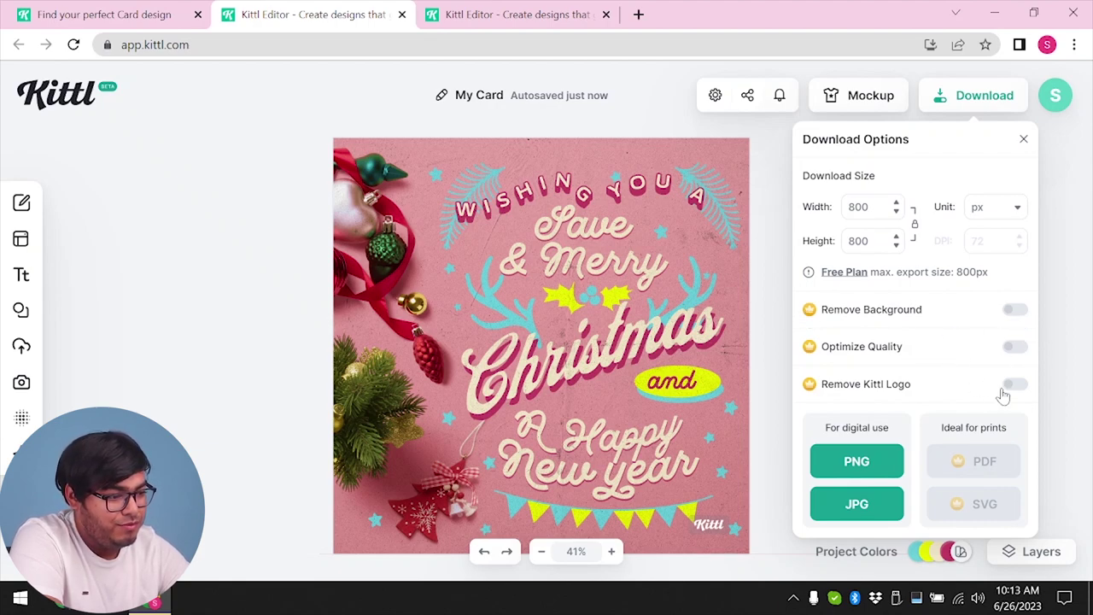
{"action": "mouse_move", "coordinate": [708, 528]}
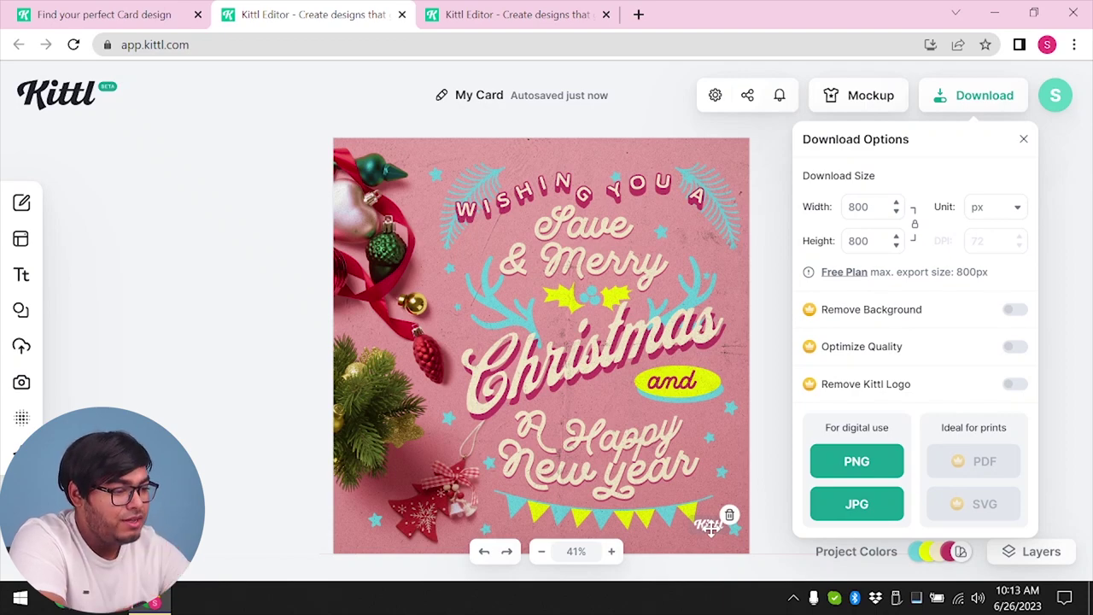
{"action": "left_click", "coordinate": [709, 528]}
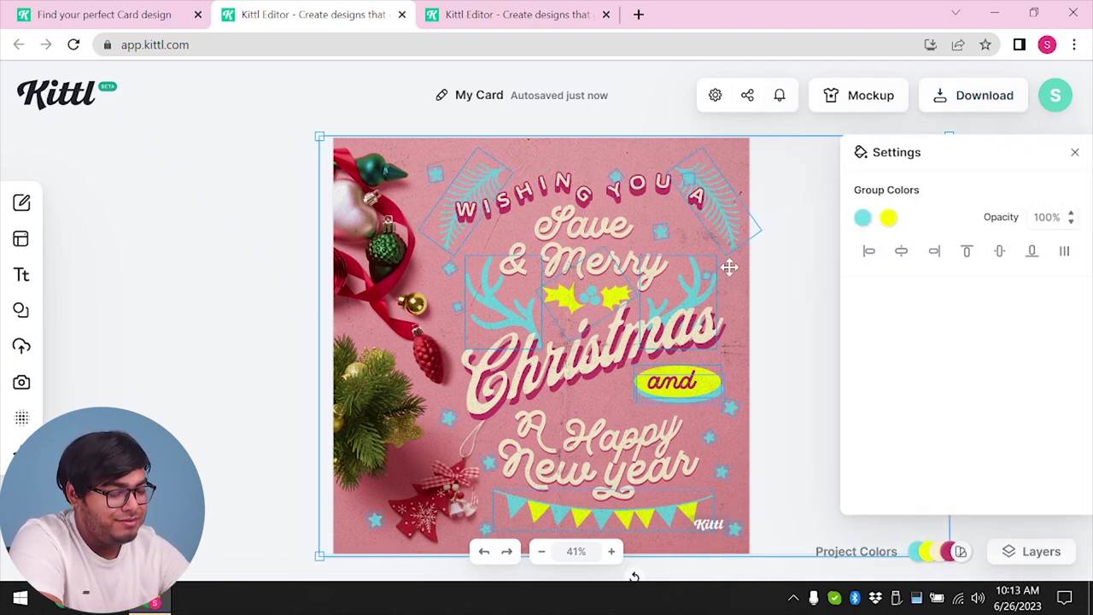
{"action": "left_click", "coordinate": [267, 265]}
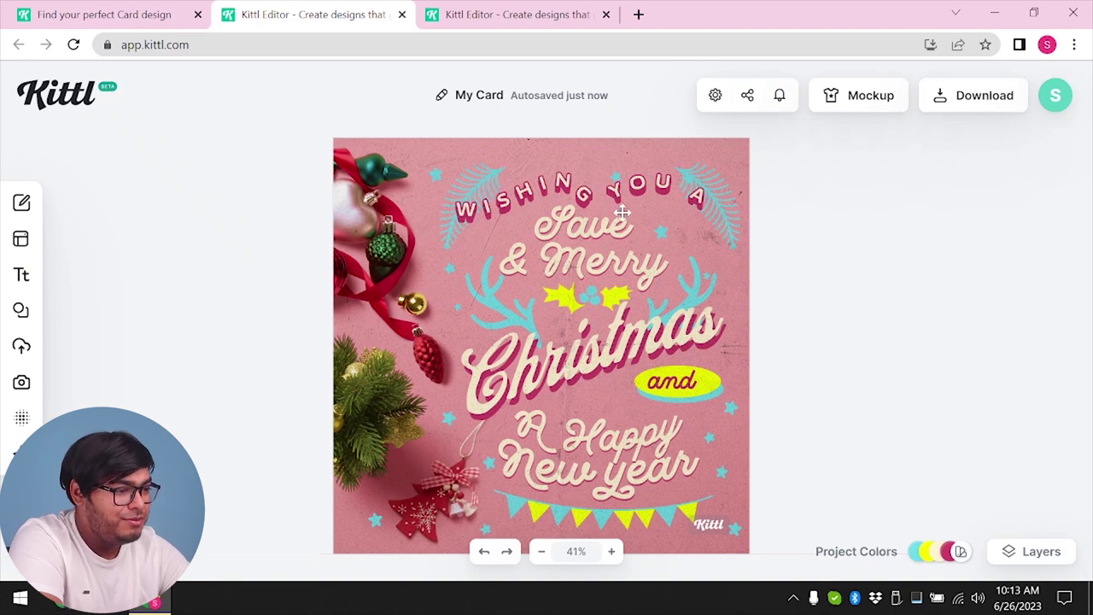
{"action": "left_click", "coordinate": [972, 101]}
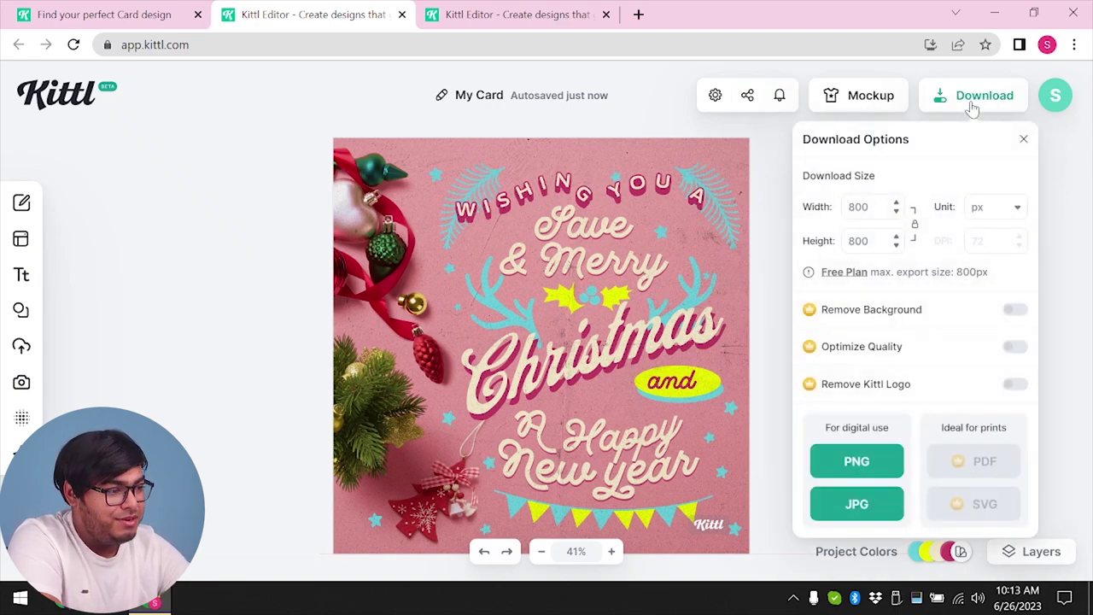
{"action": "left_click", "coordinate": [878, 476]}
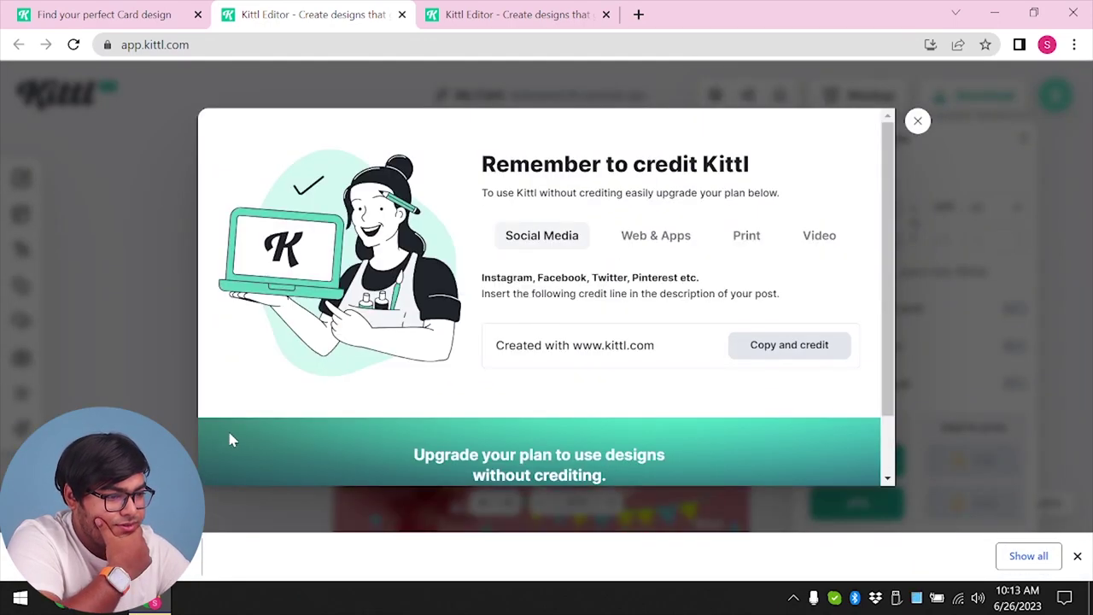
{"action": "left_click", "coordinate": [917, 122]}
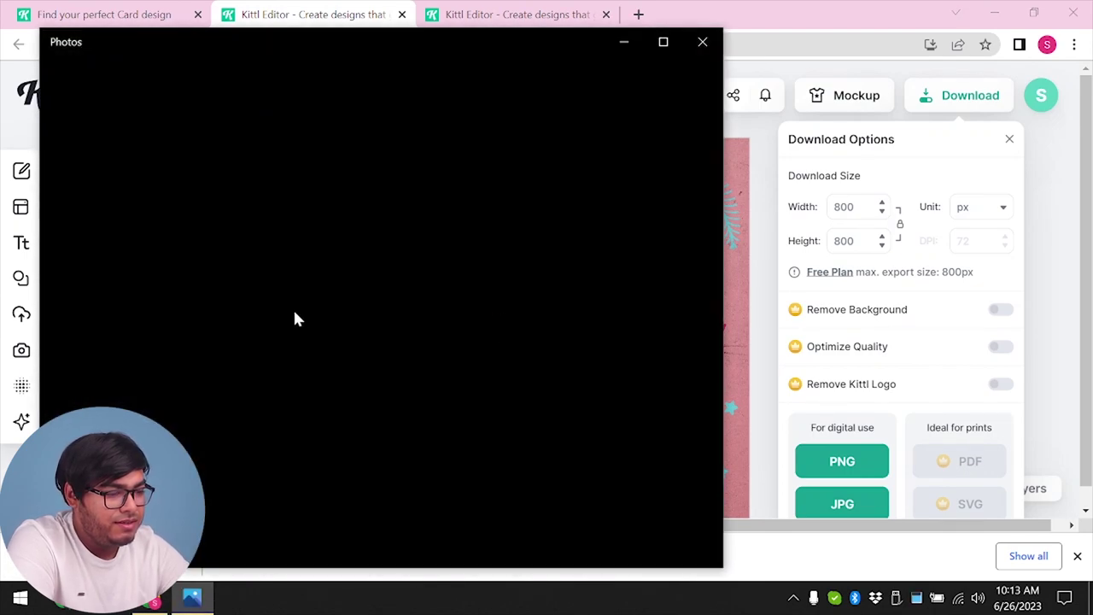
- Inspect My Card.png maximized and zoomed in Photos, then close the viewer
{"action": "left_click", "coordinate": [663, 47]}
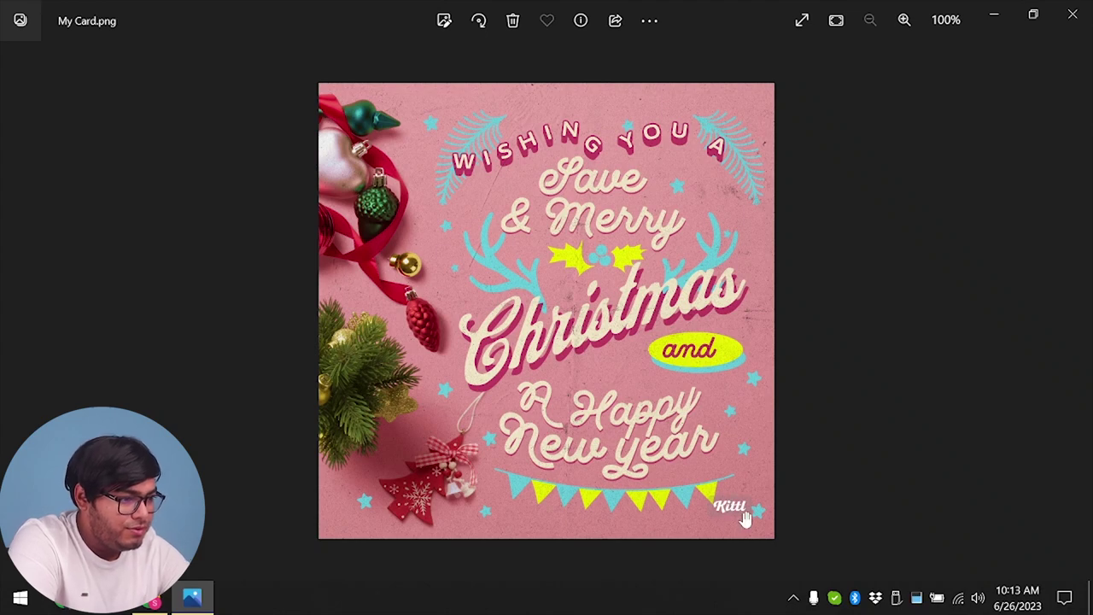
{"action": "scroll", "coordinate": [743, 517], "scroll_direction": "up", "scroll_amount": 3}
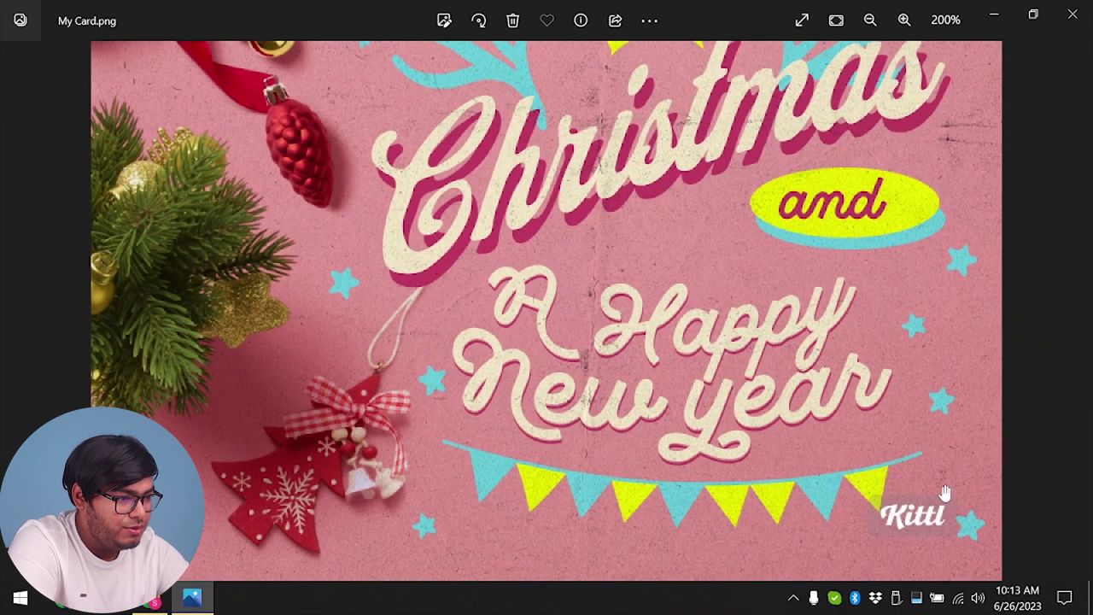
{"action": "left_click_drag", "start_coordinate": [577, 175], "coordinate": [649, 602]}
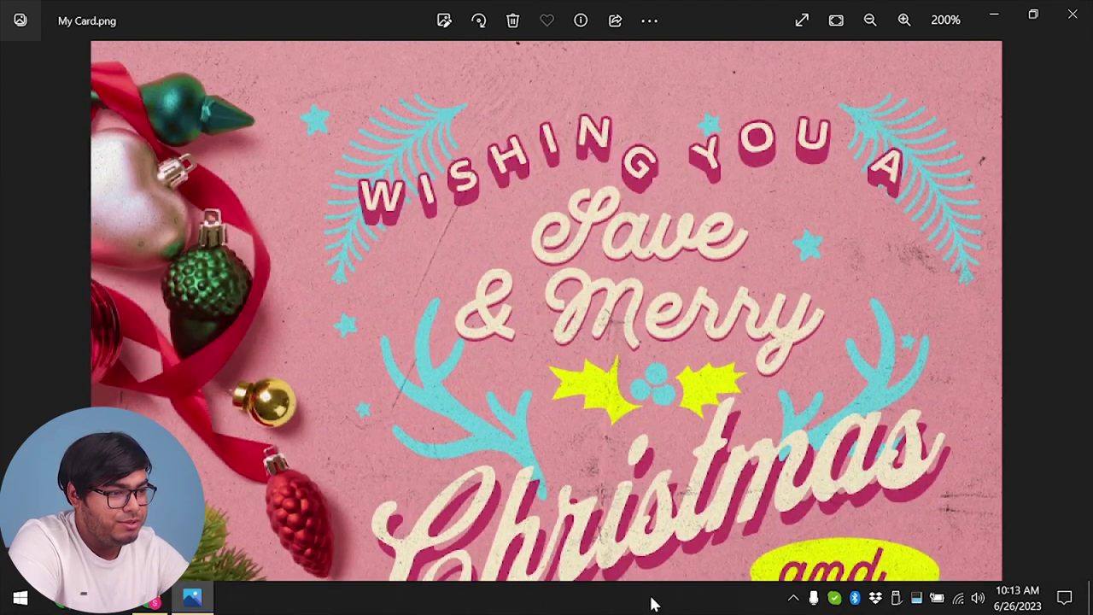
{"action": "left_click", "coordinate": [1073, 17]}
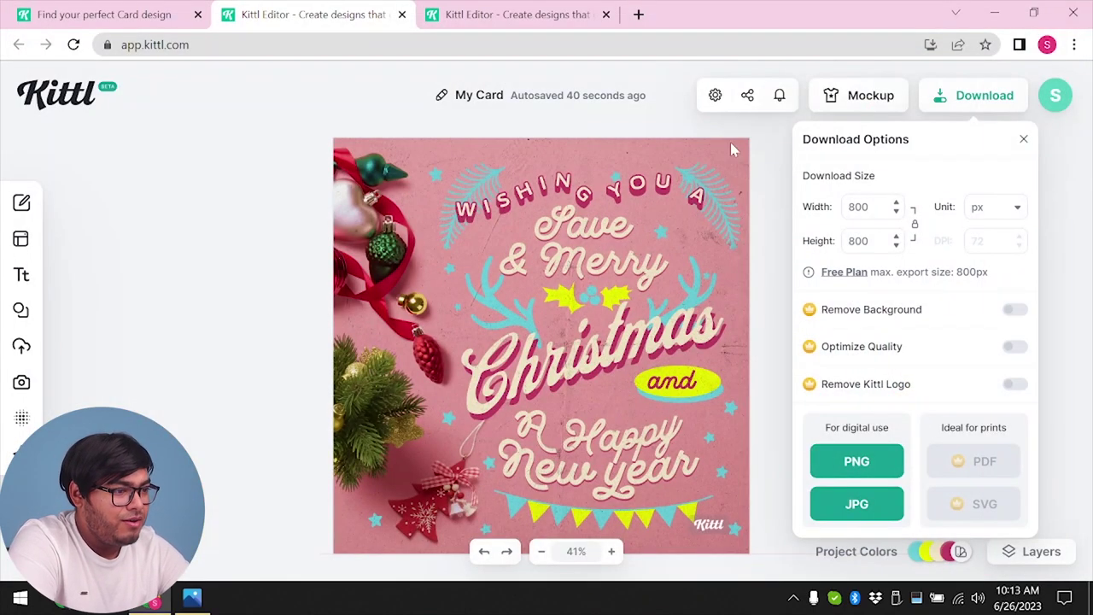
- Close the open editor tabs and return to the Kittl home page
{"action": "left_click", "coordinate": [401, 15]}
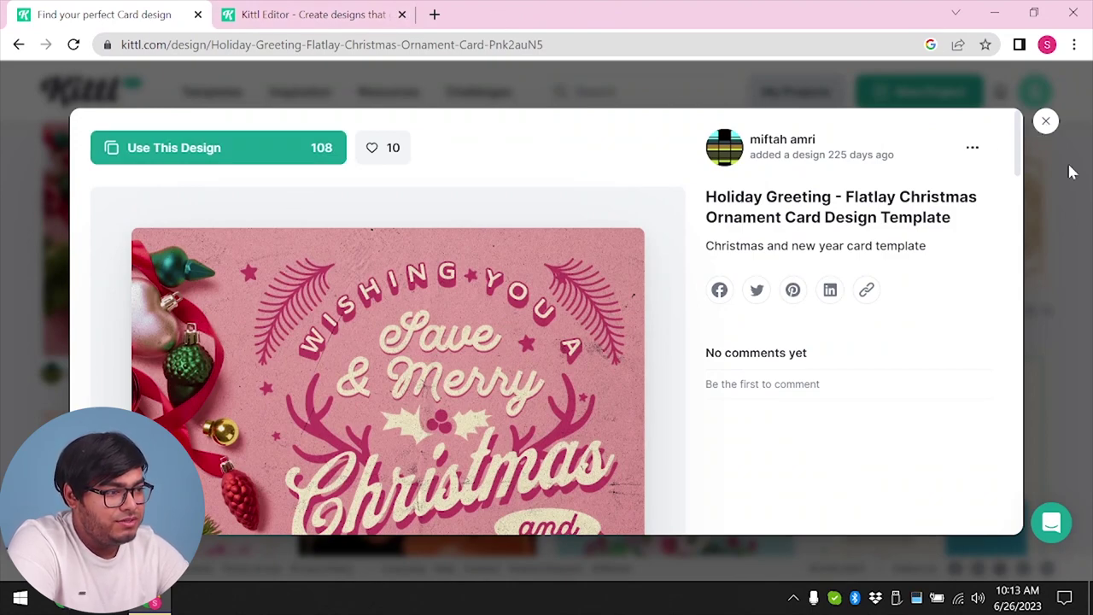
{"action": "left_click", "coordinate": [1045, 120]}
{"action": "left_click", "coordinate": [401, 14]}
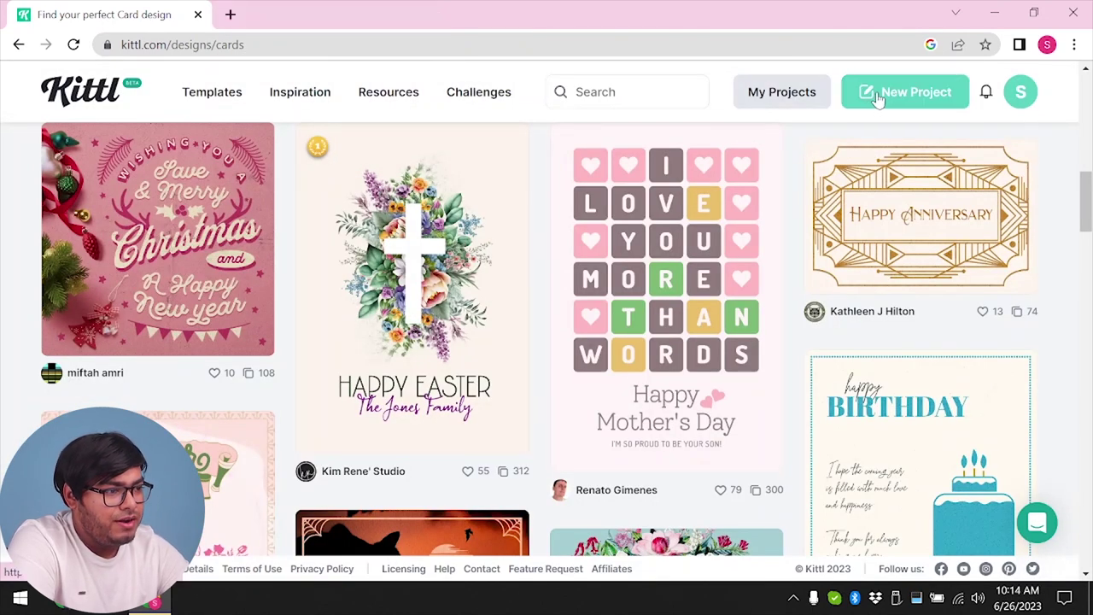
{"action": "left_click", "coordinate": [85, 97]}
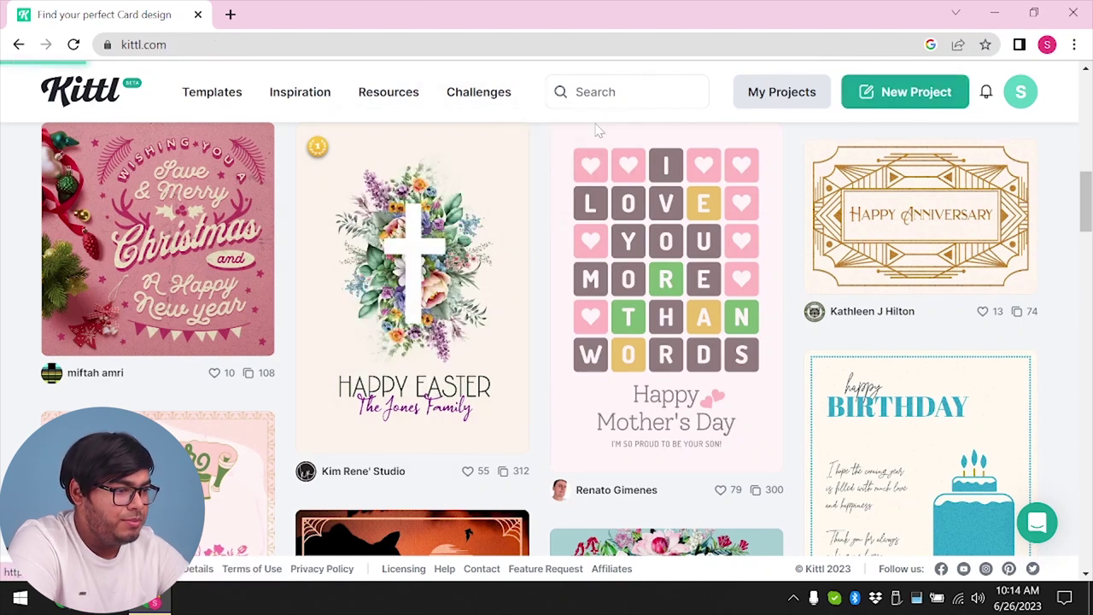
- Create a new project using the Facebook Post 1200 × 1200 px preset
{"action": "left_click", "coordinate": [915, 101]}
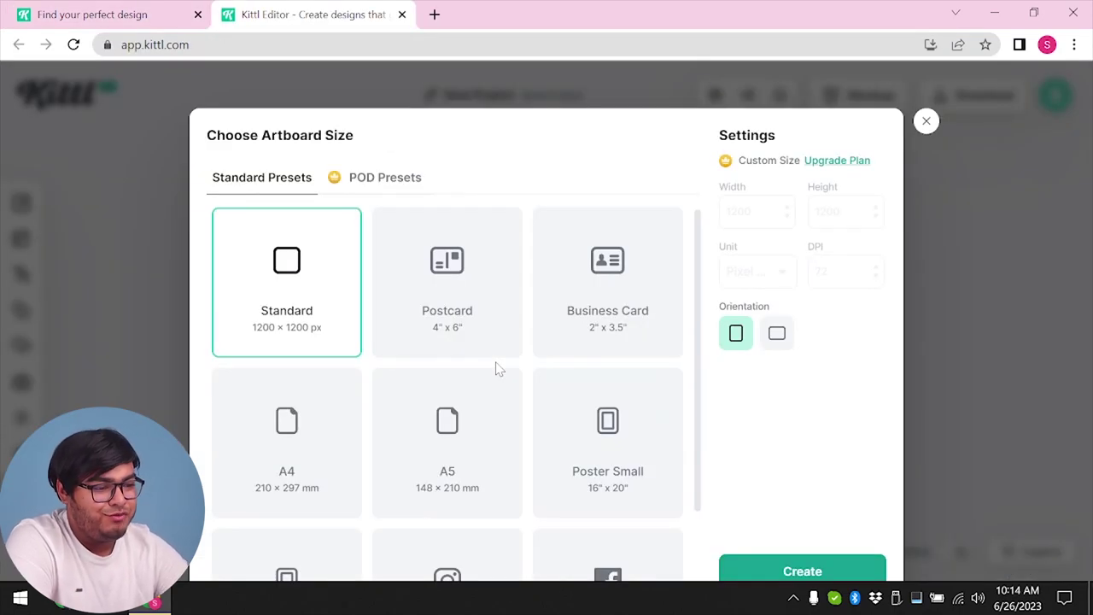
{"action": "scroll", "coordinate": [497, 368], "scroll_direction": "down", "scroll_amount": 1}
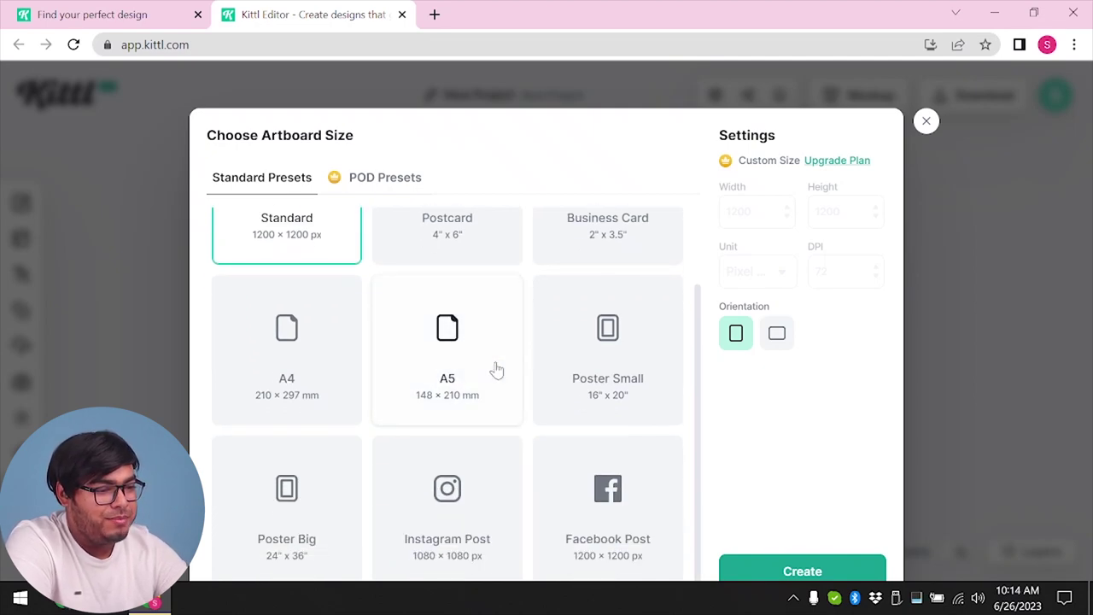
{"action": "scroll", "coordinate": [319, 408], "scroll_direction": "up", "scroll_amount": 1}
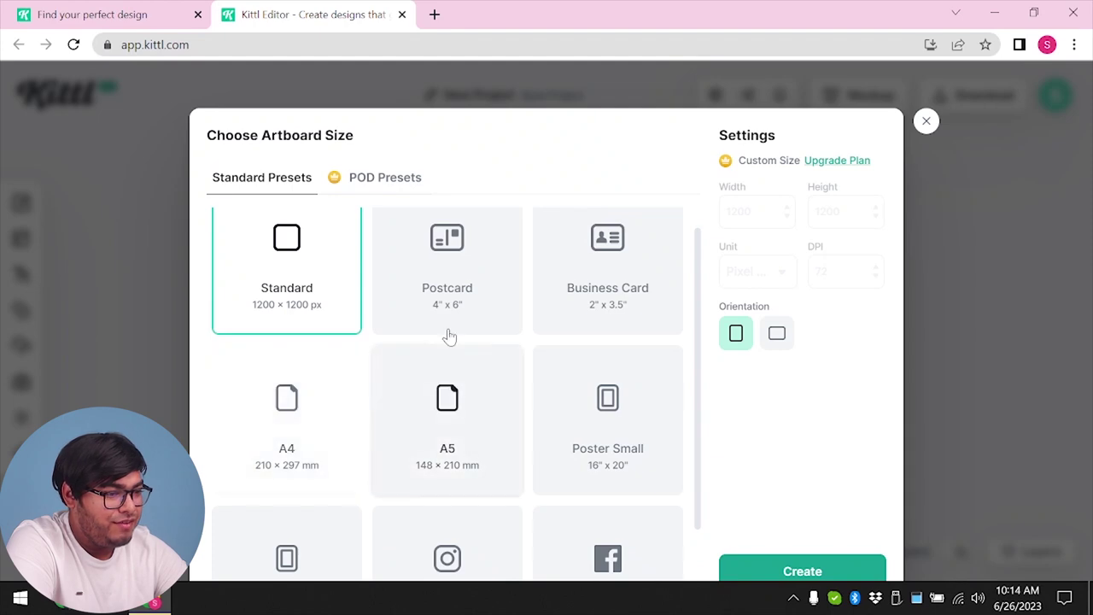
{"action": "scroll", "coordinate": [427, 376], "scroll_direction": "down", "scroll_amount": 1}
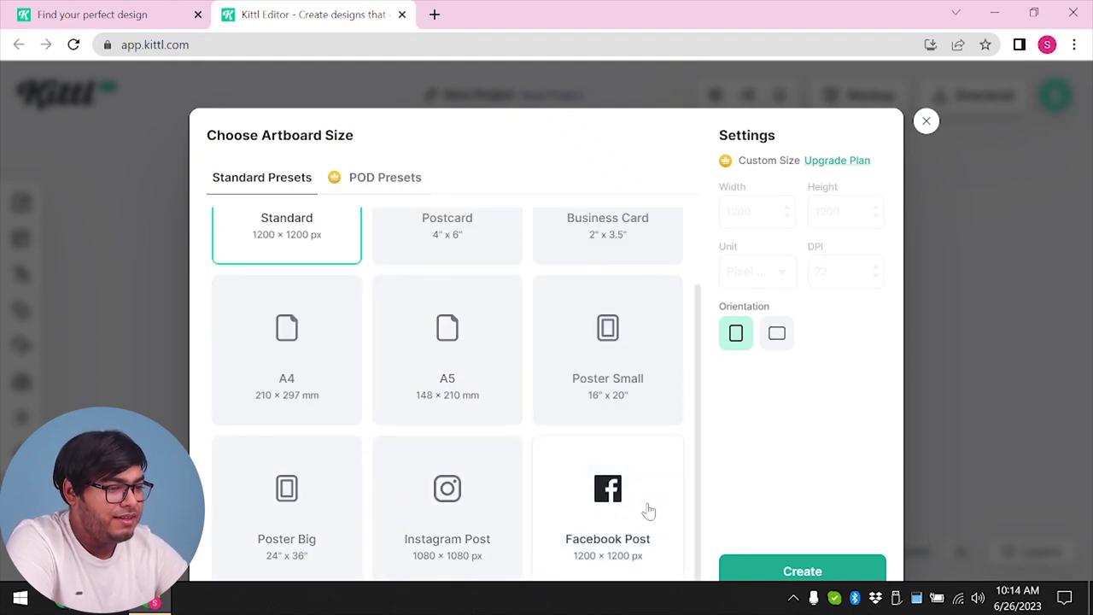
{"action": "left_click", "coordinate": [617, 566]}
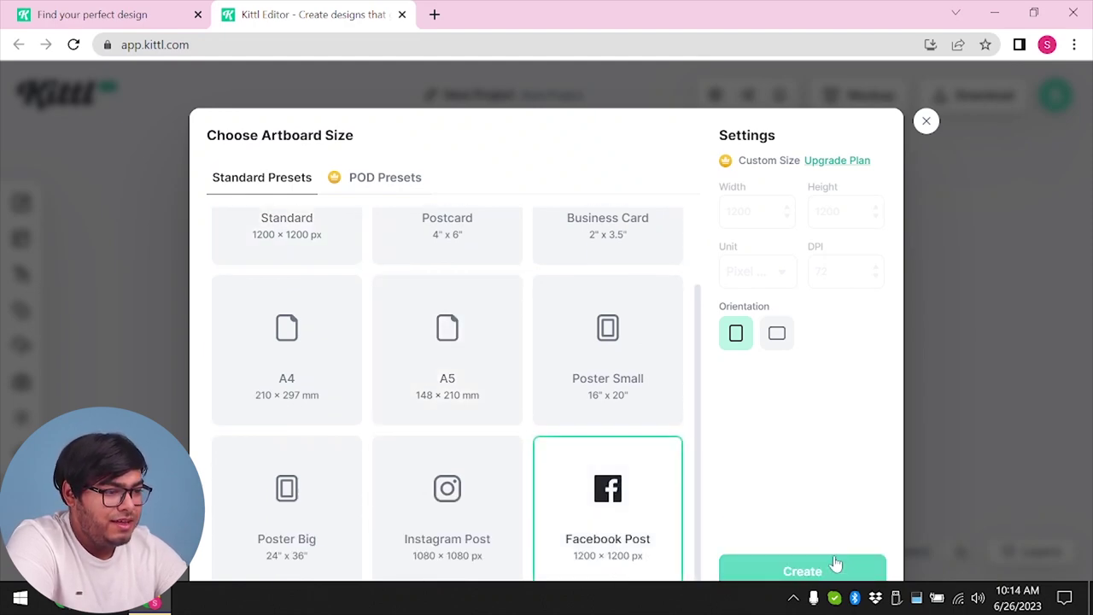
{"action": "left_click", "coordinate": [836, 566]}
{"action": "left_click", "coordinate": [535, 247]}
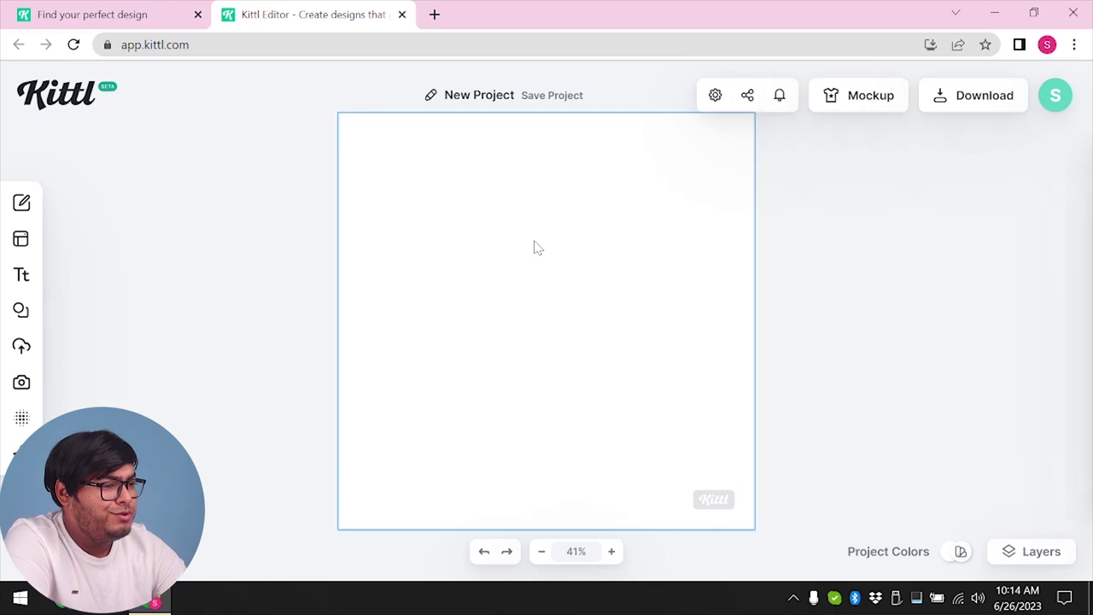
- Tint the artboard background salmon coral after trying the Earth Brown and Purple Clouds palettes
{"action": "left_click", "coordinate": [873, 218]}
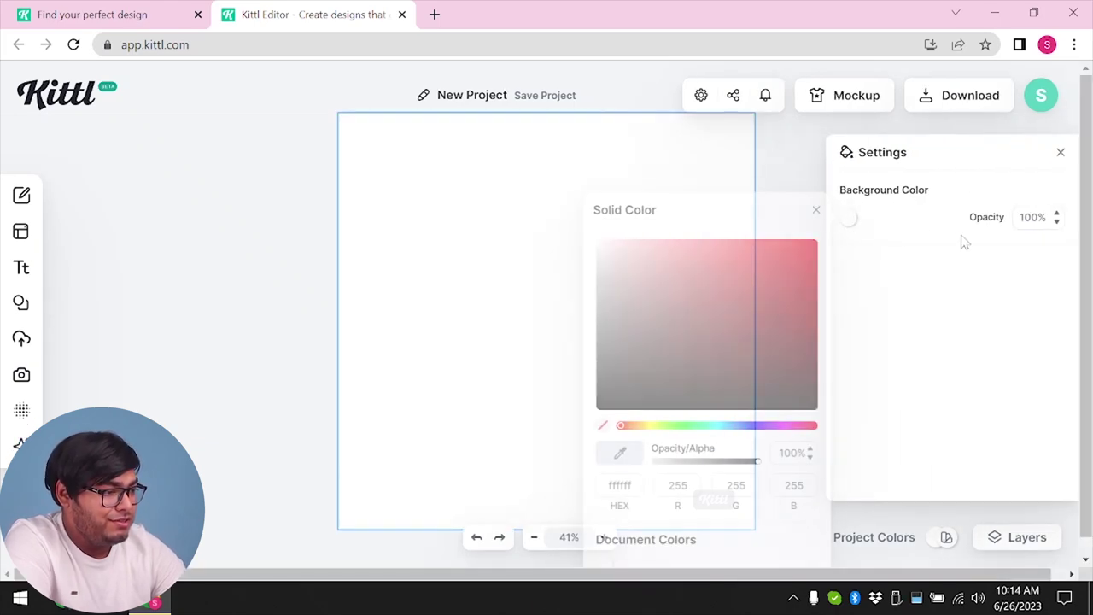
{"action": "left_click_drag", "start_coordinate": [778, 275], "coordinate": [669, 267]}
{"action": "left_click", "coordinate": [981, 320]}
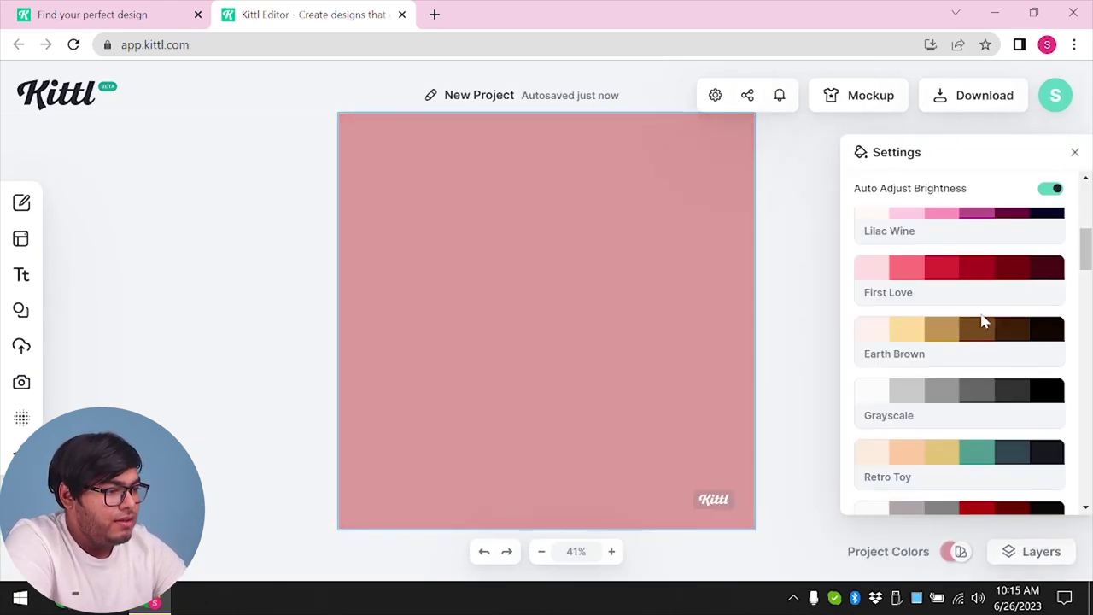
{"action": "left_click", "coordinate": [874, 330]}
{"action": "scroll", "coordinate": [907, 346], "scroll_direction": "down", "scroll_amount": 2}
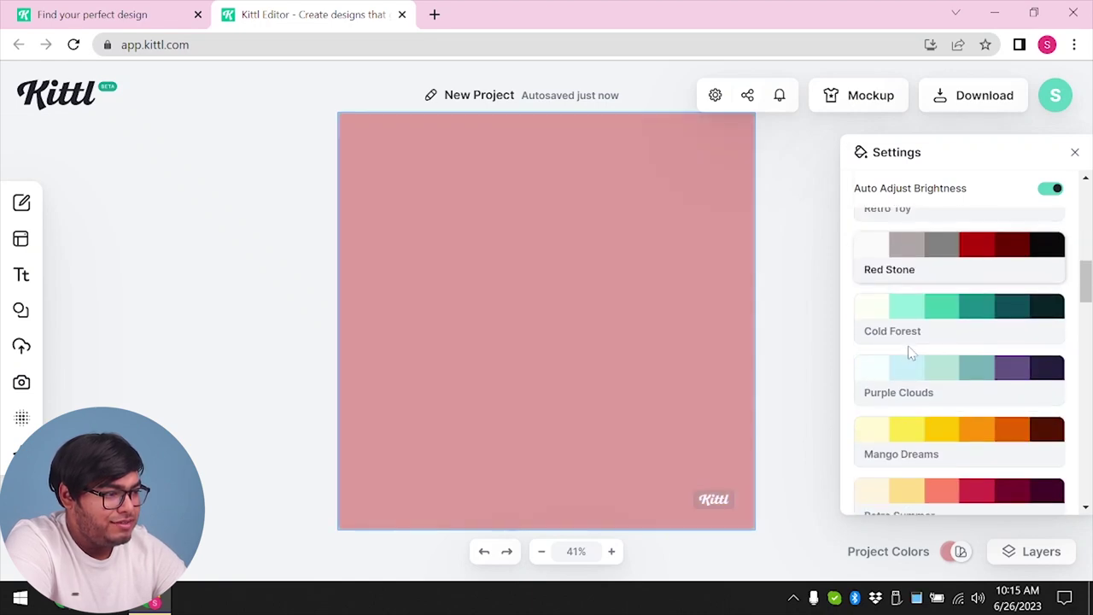
{"action": "scroll", "coordinate": [908, 346], "scroll_direction": "up", "scroll_amount": 1}
{"action": "left_click", "coordinate": [871, 427]}
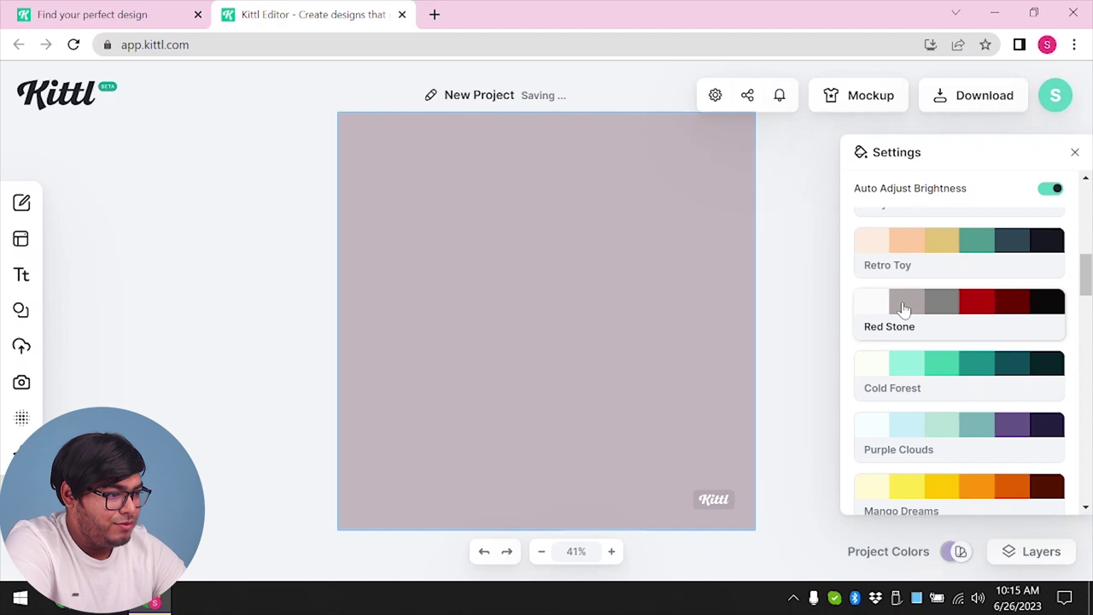
{"action": "scroll", "coordinate": [905, 421], "scroll_direction": "down", "scroll_amount": 5}
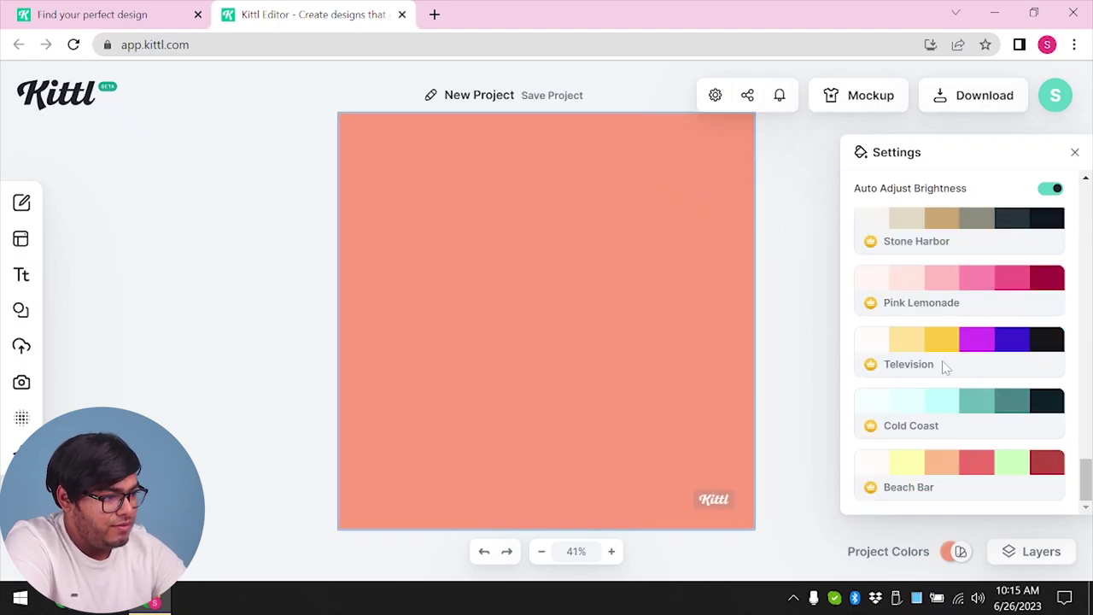
{"action": "scroll", "coordinate": [944, 367], "scroll_direction": "up", "scroll_amount": 2}
{"action": "scroll", "coordinate": [944, 367], "scroll_direction": "up", "scroll_amount": 10}
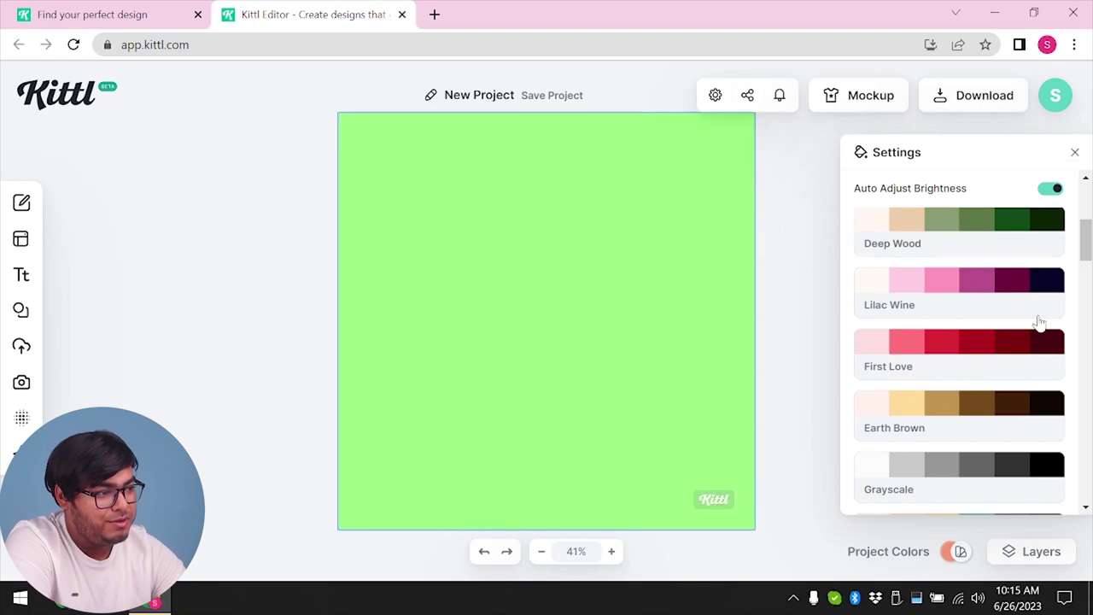
{"action": "left_click", "coordinate": [1076, 153]}
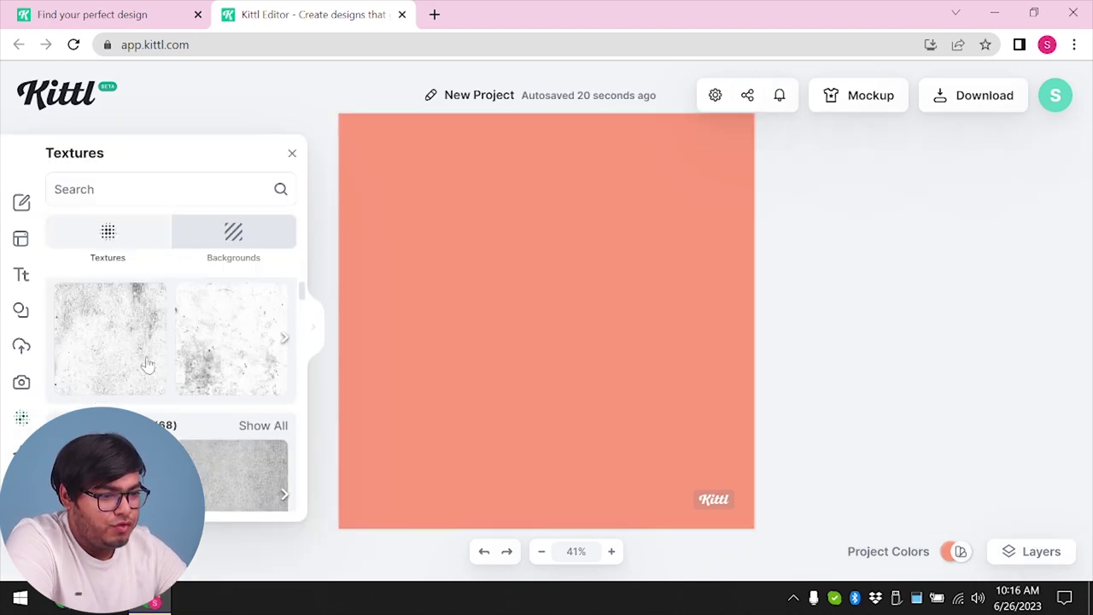
- Apply a grunge texture, testing 67 opacity and Overlay before restoring 100 opacity
{"action": "left_click", "coordinate": [246, 366]}
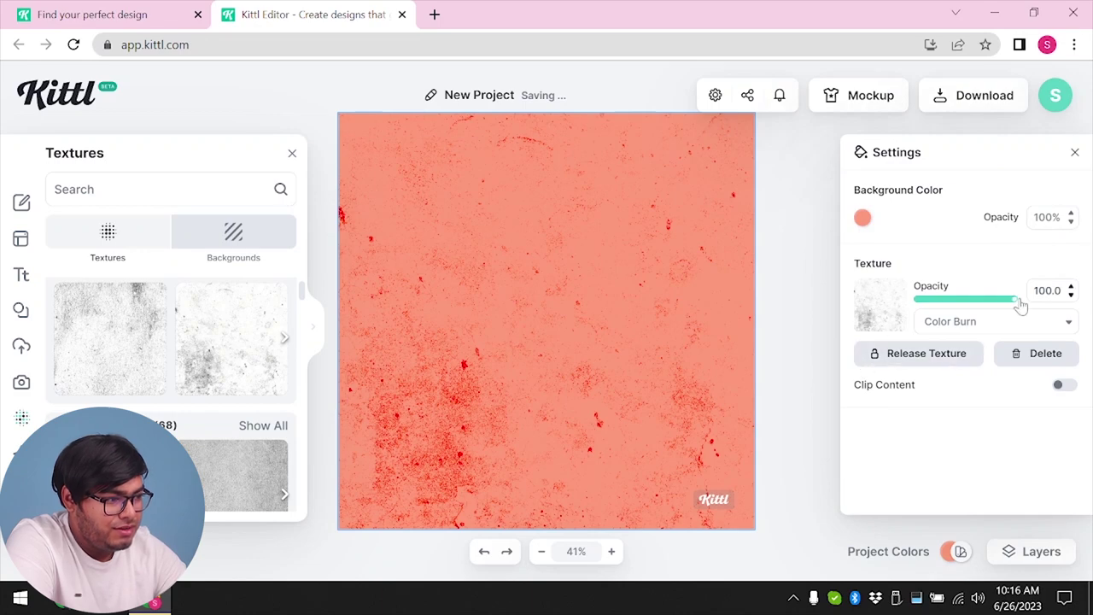
{"action": "left_click_drag", "start_coordinate": [1020, 306], "coordinate": [980, 312]}
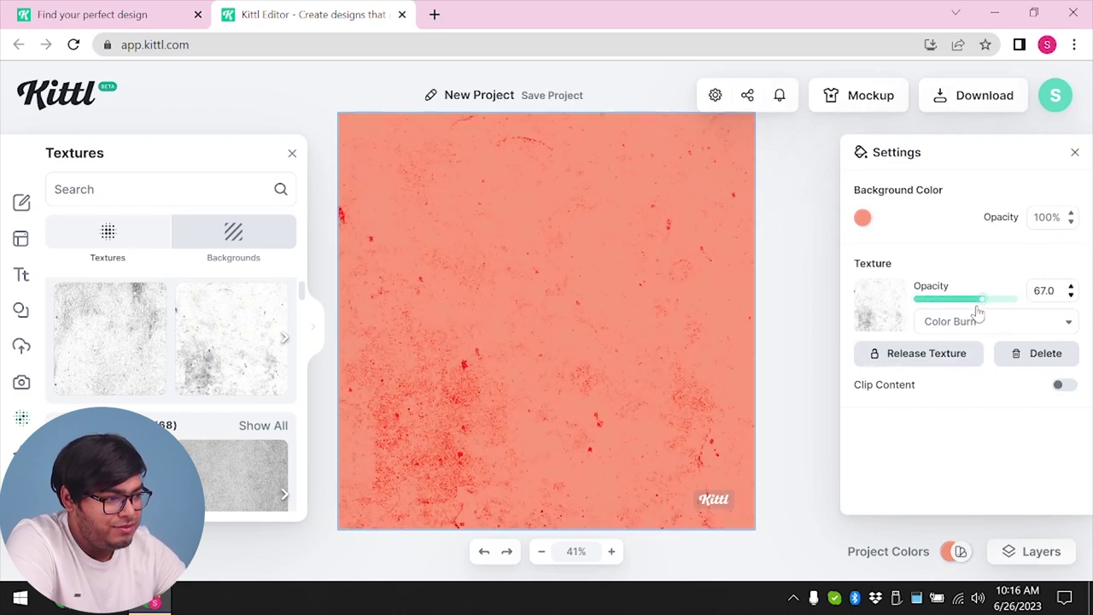
{"action": "left_click", "coordinate": [986, 323]}
{"action": "left_click", "coordinate": [959, 451]}
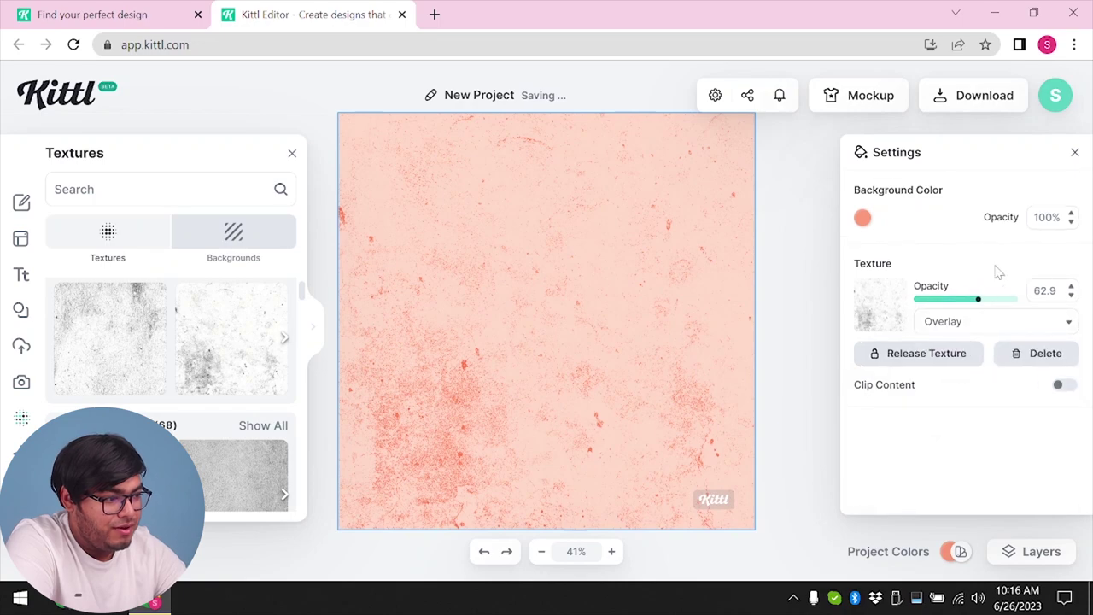
{"action": "left_click_drag", "start_coordinate": [970, 309], "coordinate": [1054, 316]}
- Compare Normal, Color Burn and Overlay blend modes for the texture
{"action": "left_click", "coordinate": [1003, 329]}
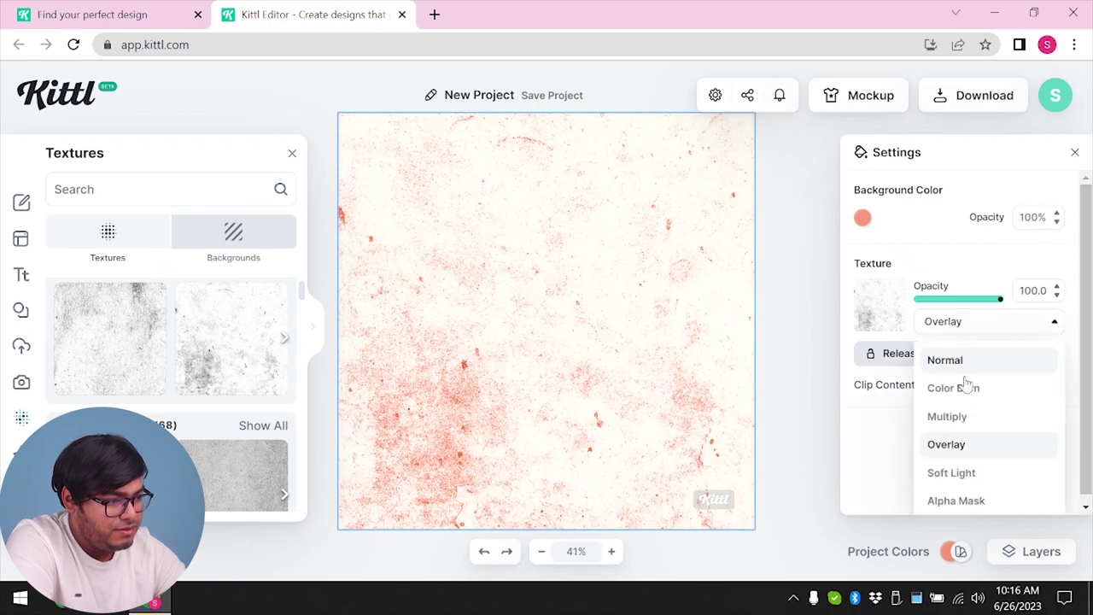
{"action": "left_click", "coordinate": [945, 360]}
{"action": "left_click", "coordinate": [965, 321]}
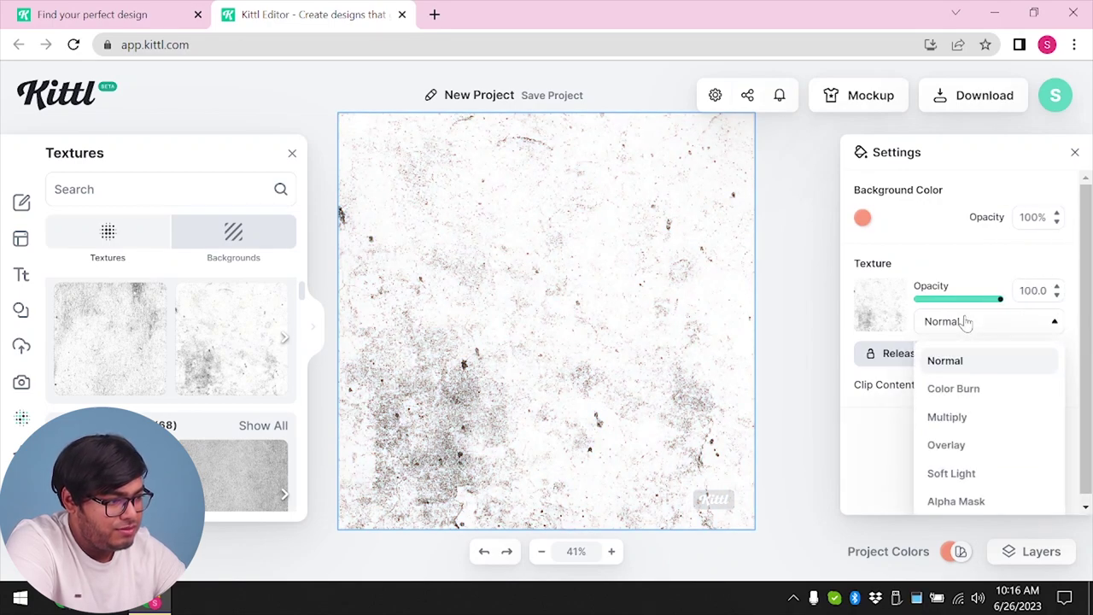
{"action": "left_click", "coordinate": [953, 389]}
{"action": "left_click", "coordinate": [965, 321]}
{"action": "left_click", "coordinate": [946, 360]}
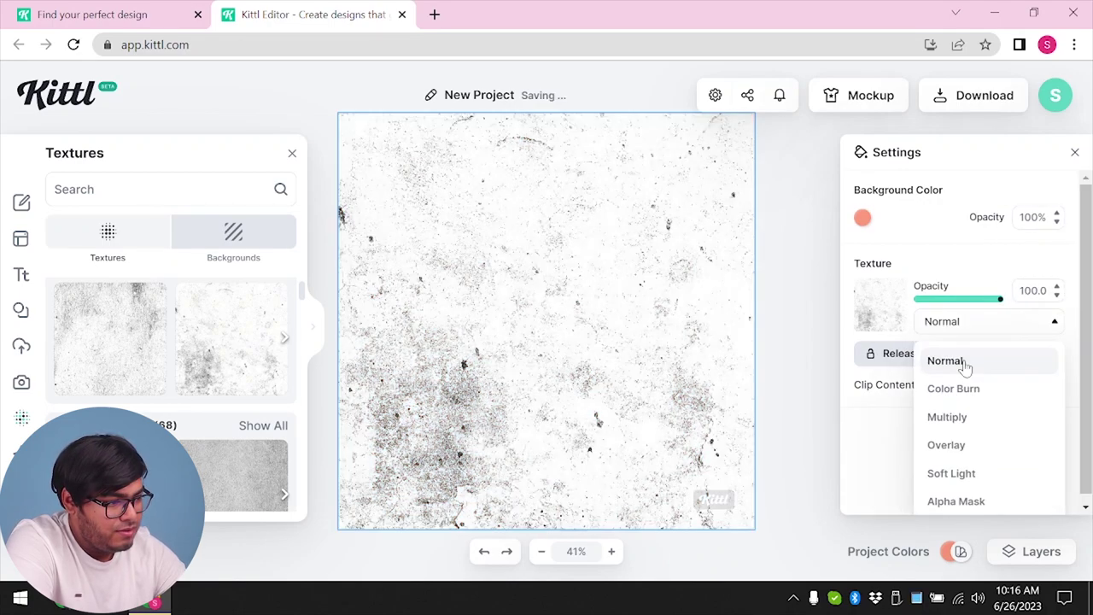
{"action": "left_click", "coordinate": [967, 446]}
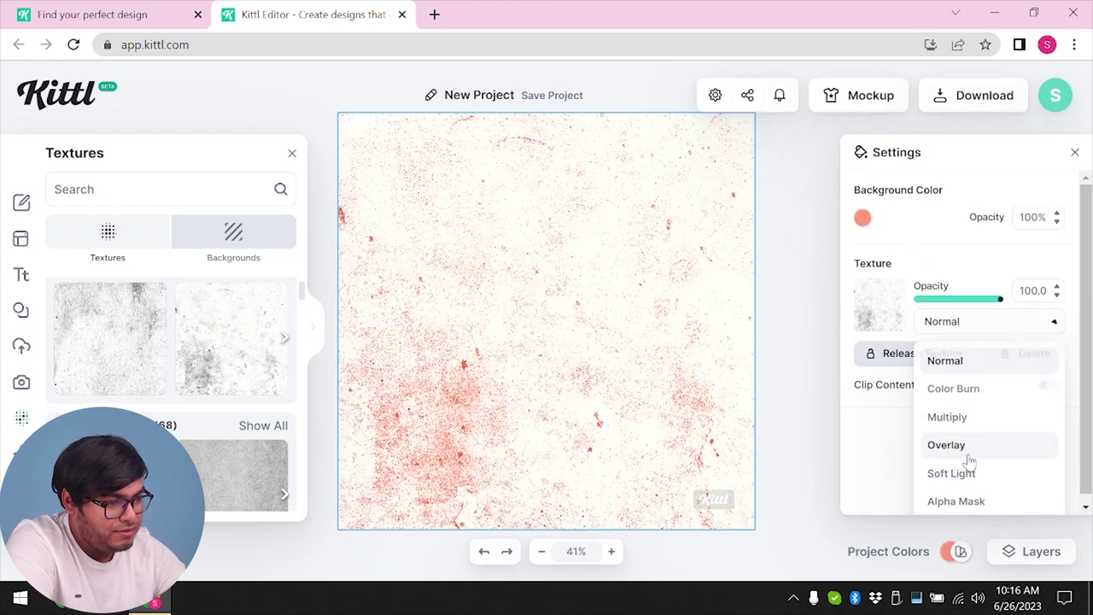
- Settle the texture on Multiply blending at about 77 opacity after trying Soft Light
{"action": "left_click", "coordinate": [974, 321]}
{"action": "left_click", "coordinate": [977, 417]}
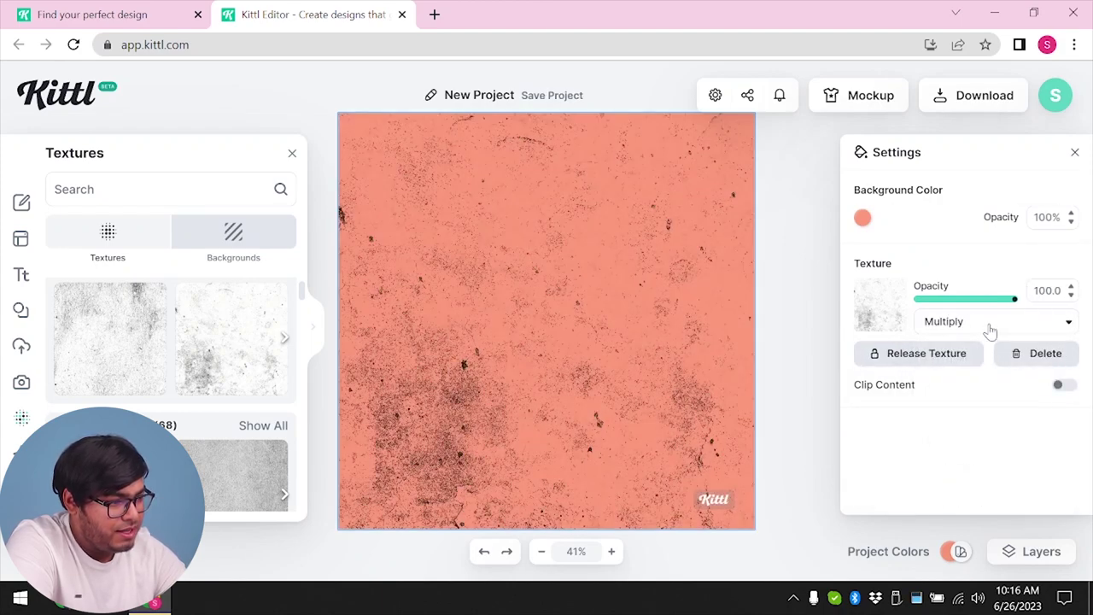
{"action": "left_click", "coordinate": [991, 323]}
{"action": "left_click", "coordinate": [965, 474]}
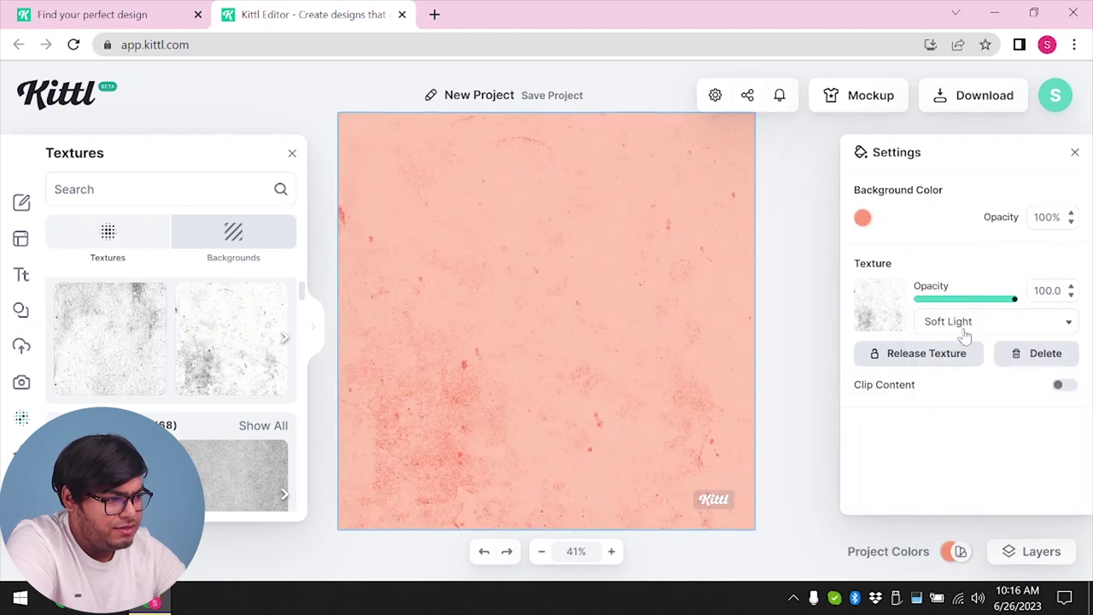
{"action": "left_click", "coordinate": [966, 328]}
{"action": "left_click", "coordinate": [971, 415]}
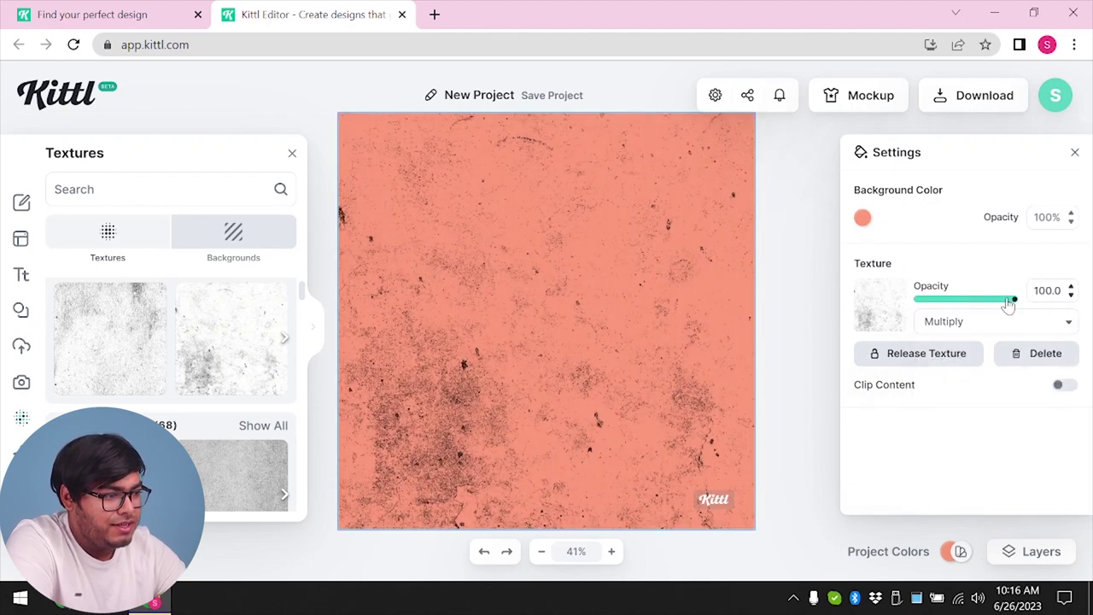
{"action": "left_click_drag", "start_coordinate": [999, 299], "coordinate": [994, 304]}
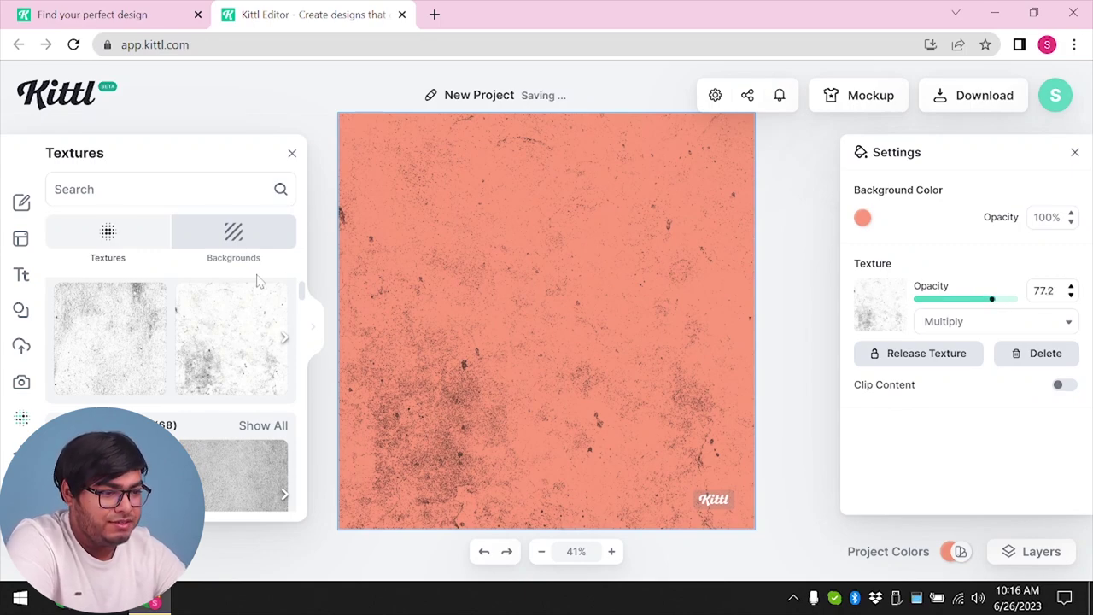
- Swap the grunge for the leaf pattern from Pattern Textures
{"action": "scroll", "coordinate": [256, 291], "scroll_direction": "down", "scroll_amount": 4}
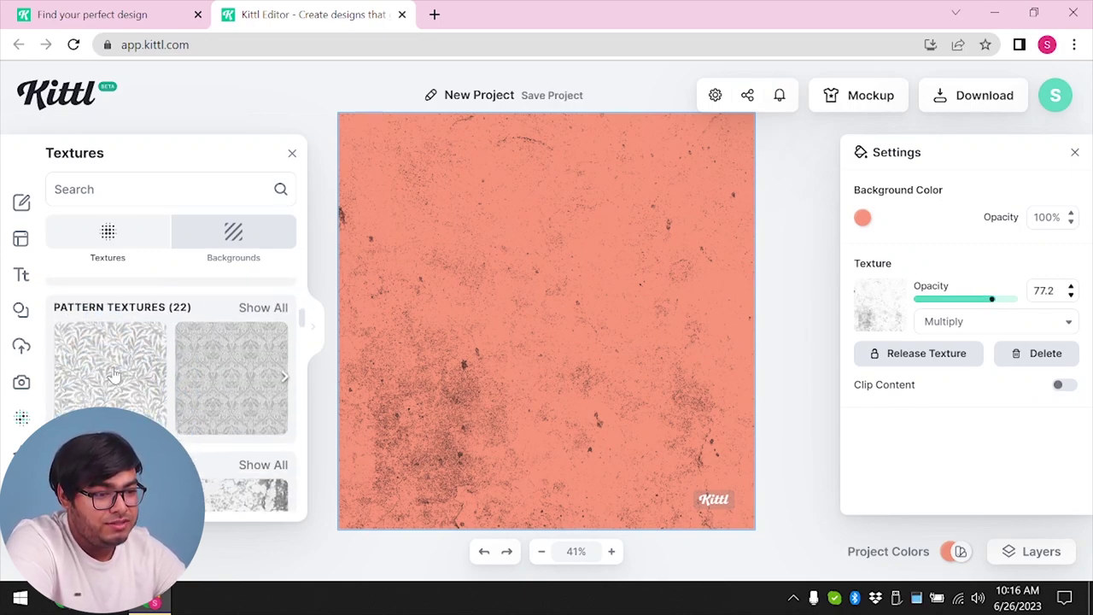
{"action": "left_click", "coordinate": [113, 375]}
{"action": "scroll", "coordinate": [113, 376], "scroll_direction": "down", "scroll_amount": 2}
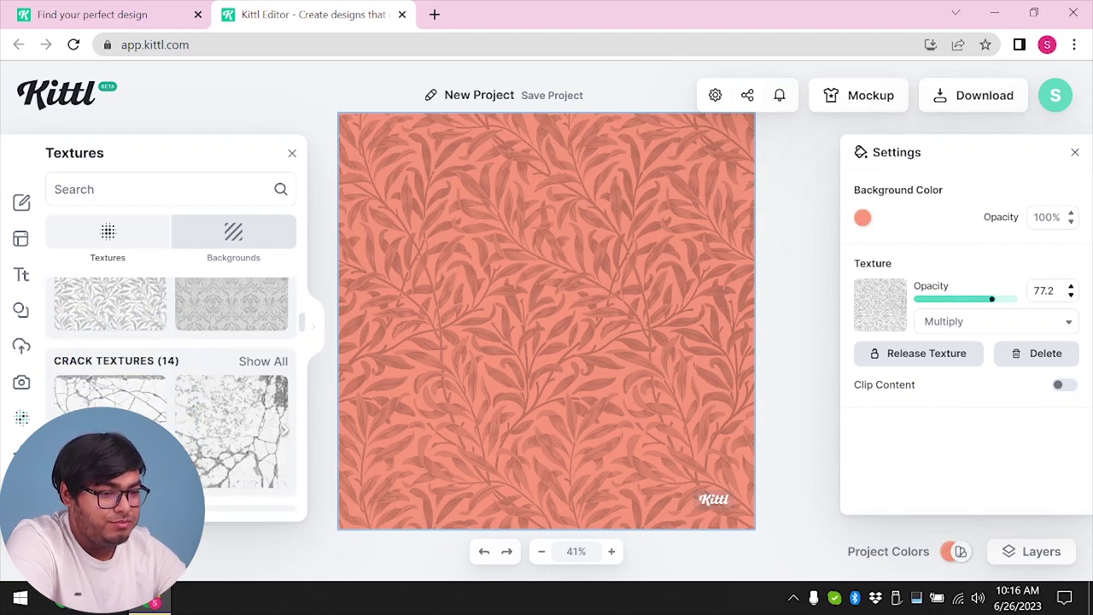
{"action": "scroll", "coordinate": [113, 376], "scroll_direction": "down", "scroll_amount": 1}
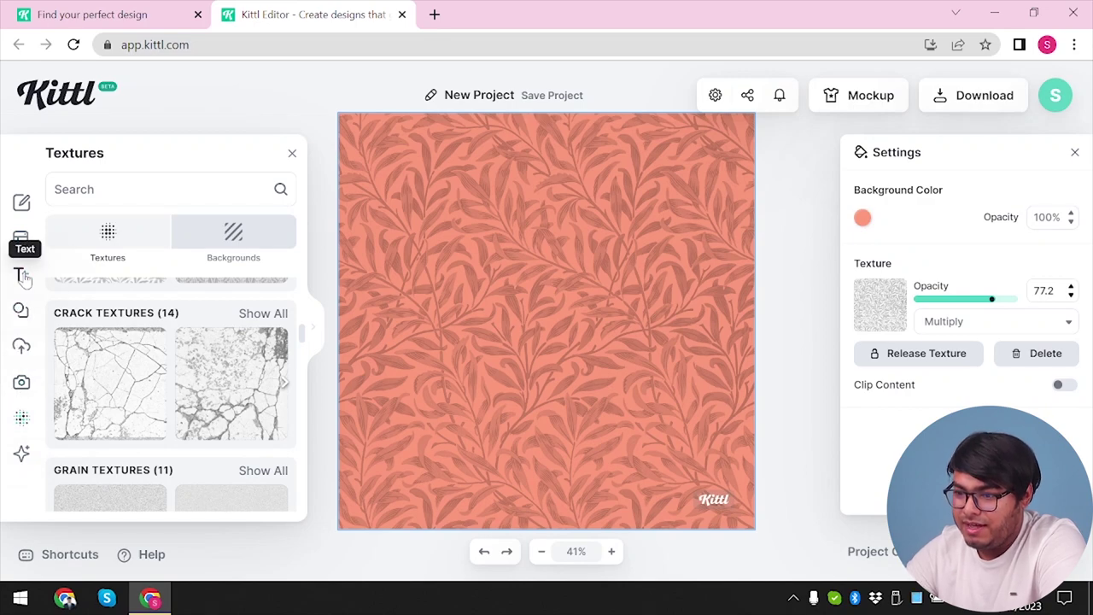
- Add the Florida illustration from Elements and enlarge it to fill most of the canvas
{"action": "left_click", "coordinate": [26, 314]}
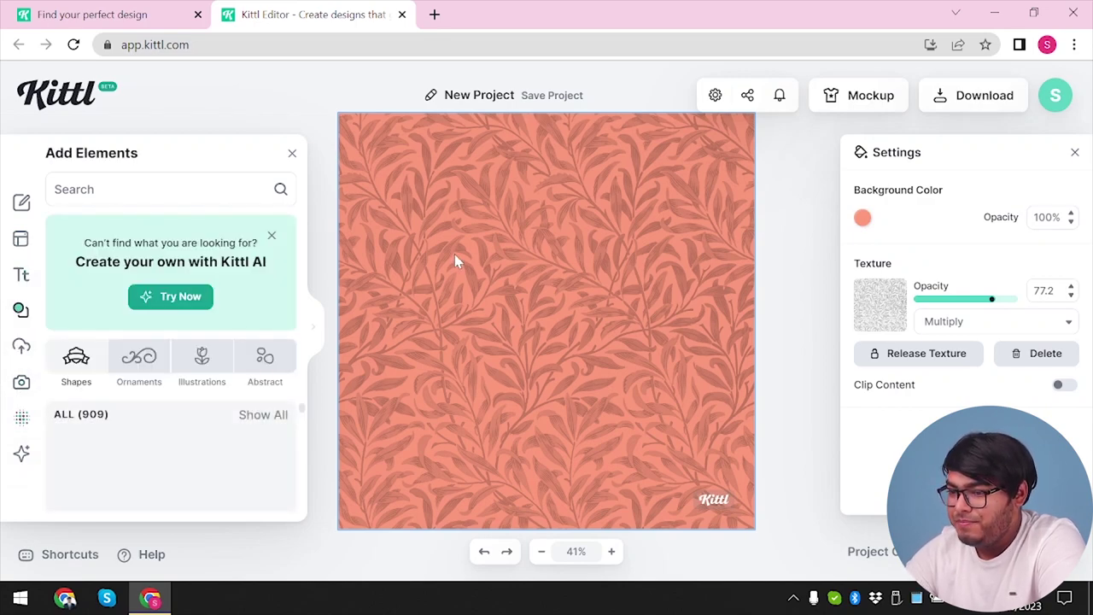
{"action": "left_click", "coordinate": [150, 376]}
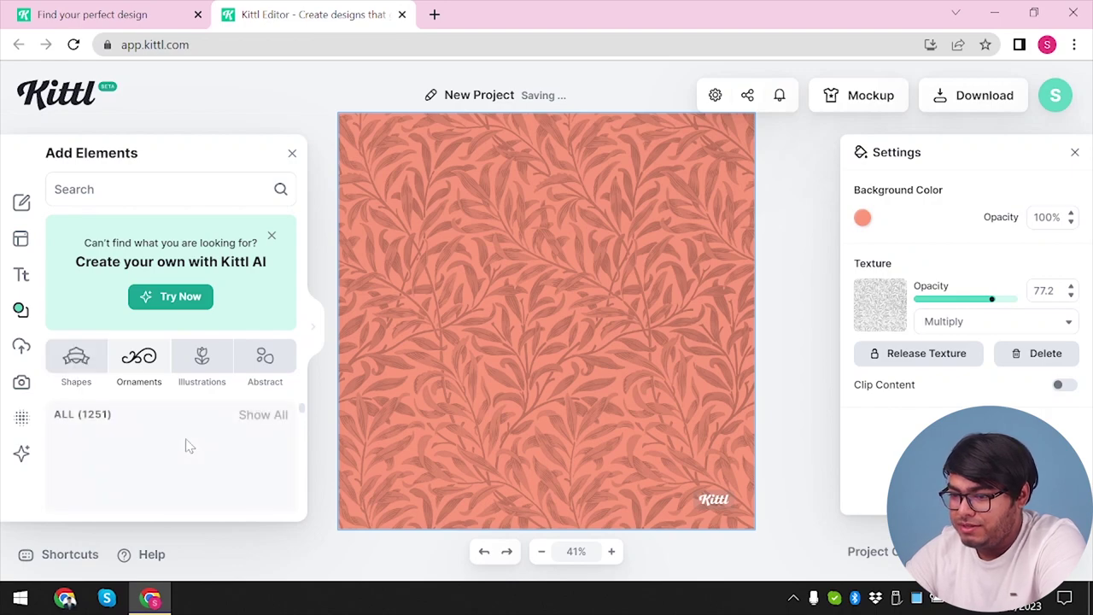
{"action": "scroll", "coordinate": [182, 447], "scroll_direction": "down", "scroll_amount": 1}
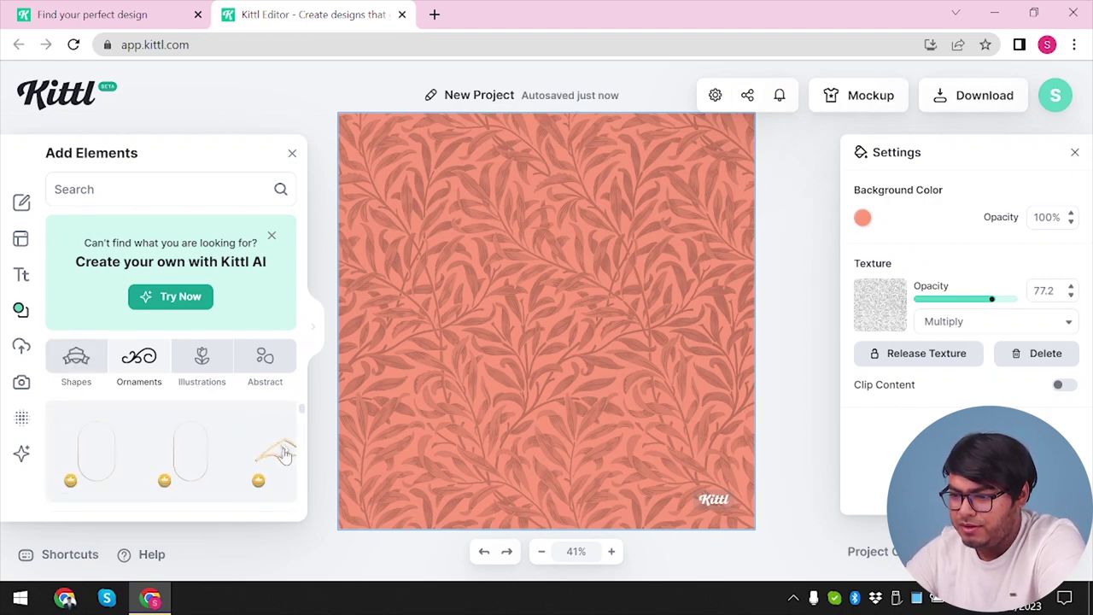
{"action": "scroll", "coordinate": [291, 457], "scroll_direction": "right", "scroll_amount": 3}
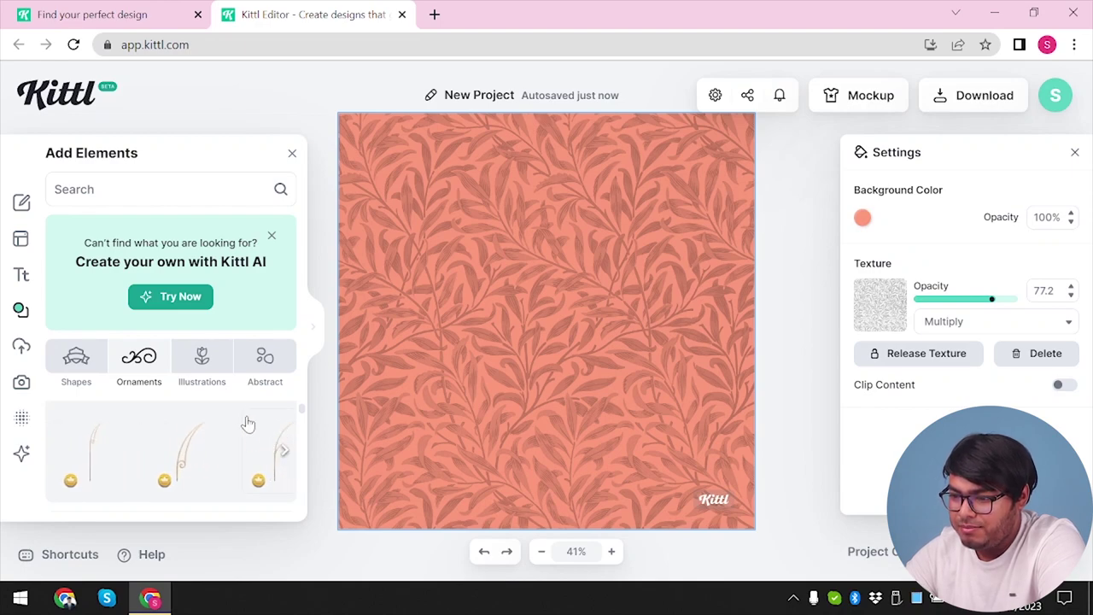
{"action": "left_click", "coordinate": [205, 353]}
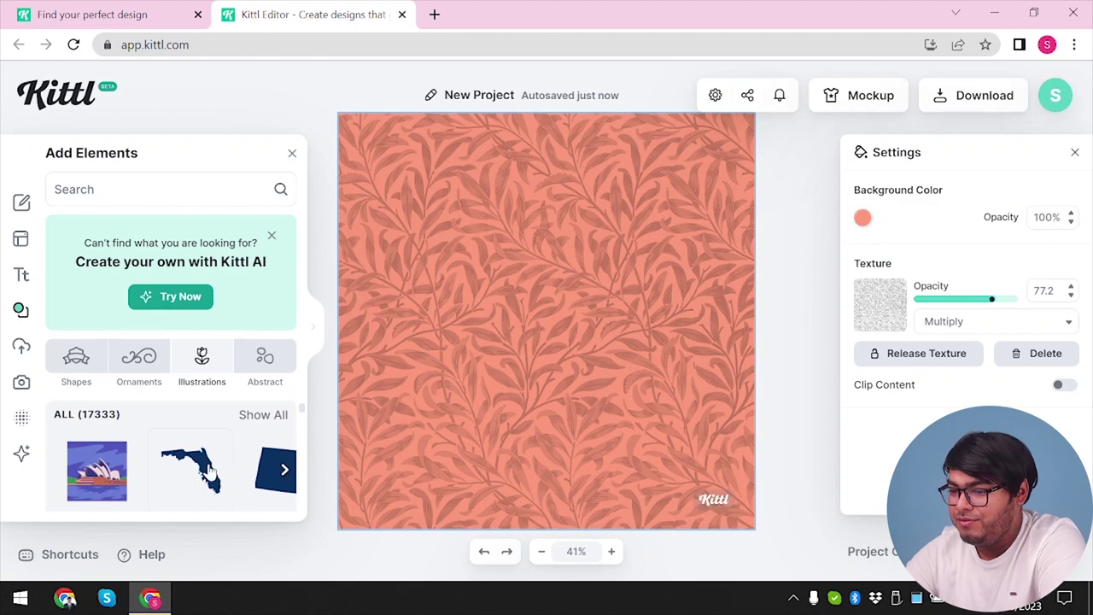
{"action": "left_click_drag", "start_coordinate": [209, 472], "coordinate": [738, 434]}
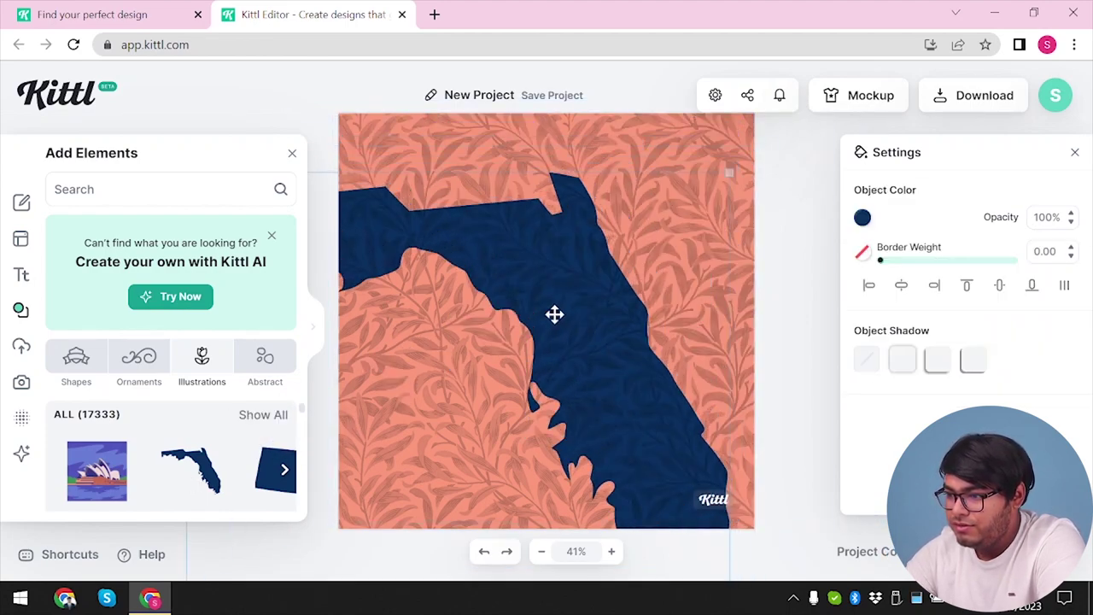
{"action": "left_click_drag", "start_coordinate": [555, 313], "coordinate": [554, 288]}
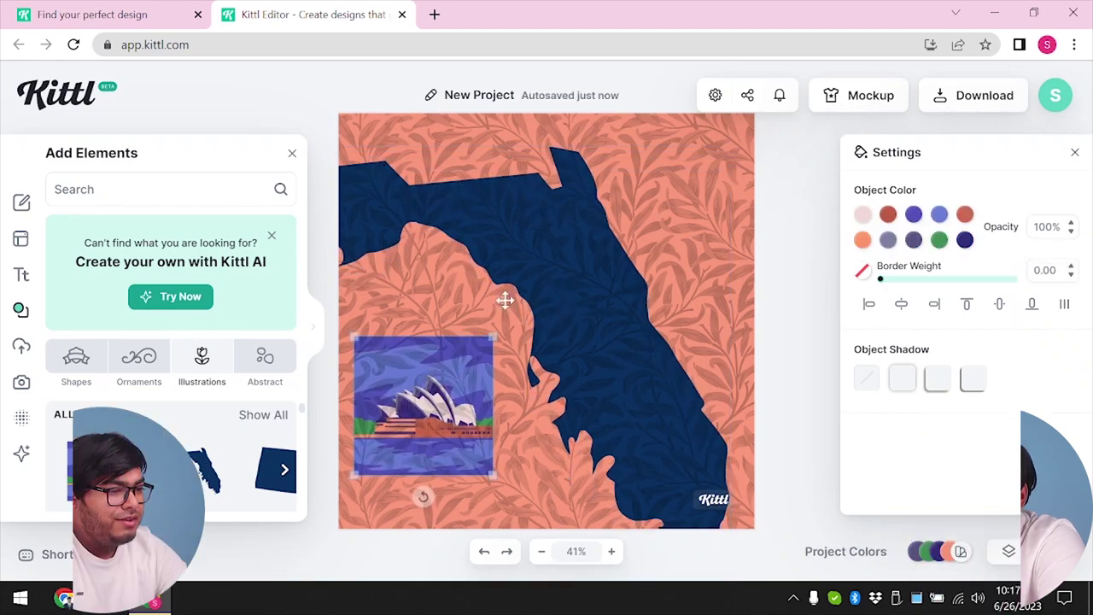
- Move the Opera House to top centre with a red roof and pale blue-grey sky
{"action": "left_click_drag", "start_coordinate": [419, 363], "coordinate": [604, 144]}
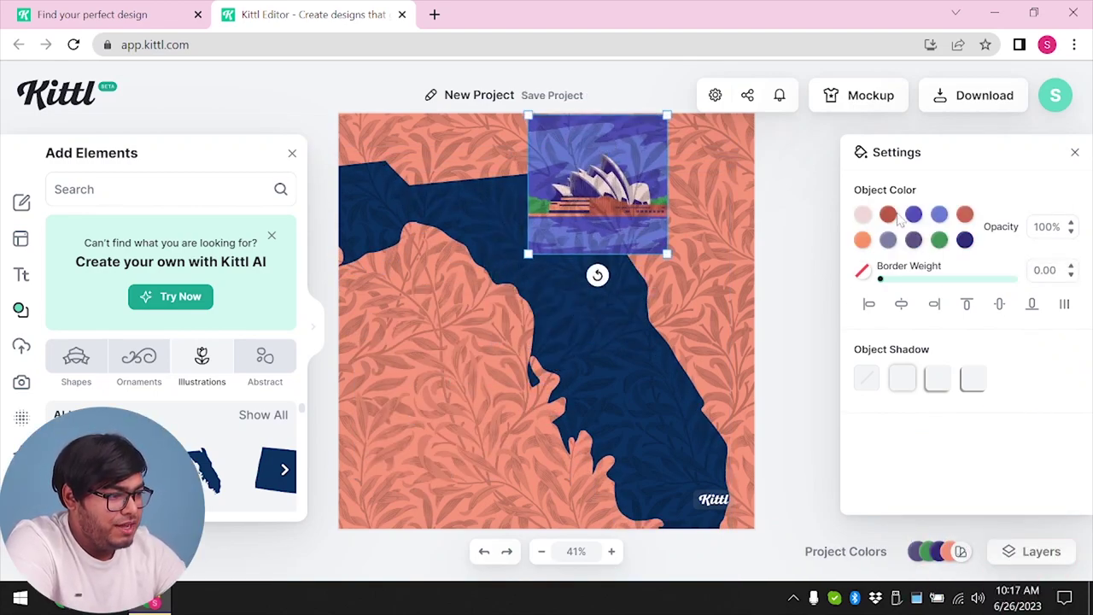
{"action": "left_click", "coordinate": [862, 214]}
{"action": "left_click", "coordinate": [779, 260]}
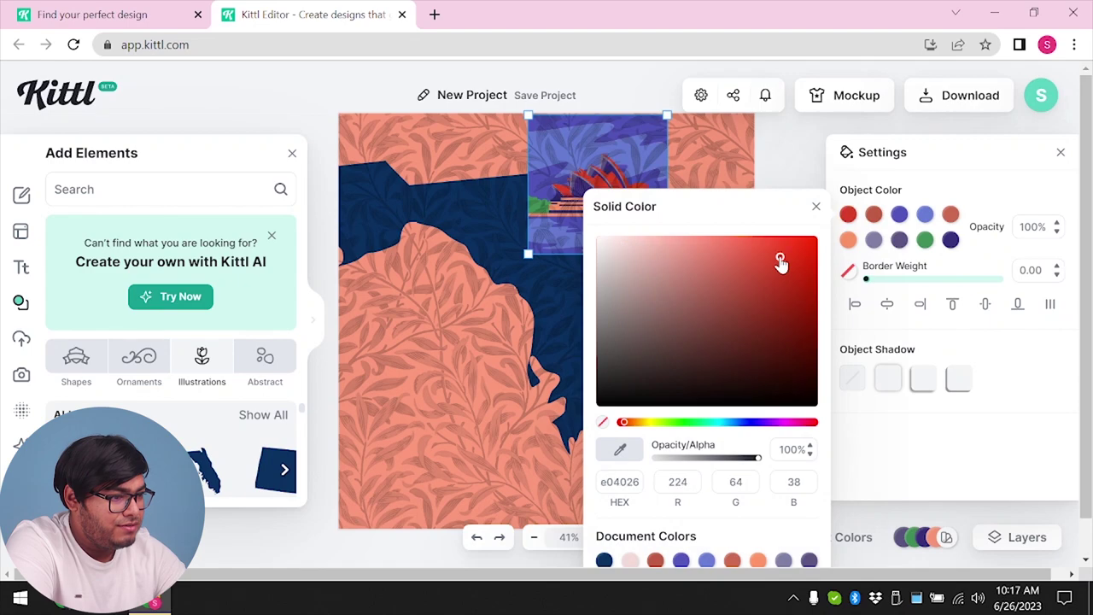
{"action": "left_click", "coordinate": [688, 250]}
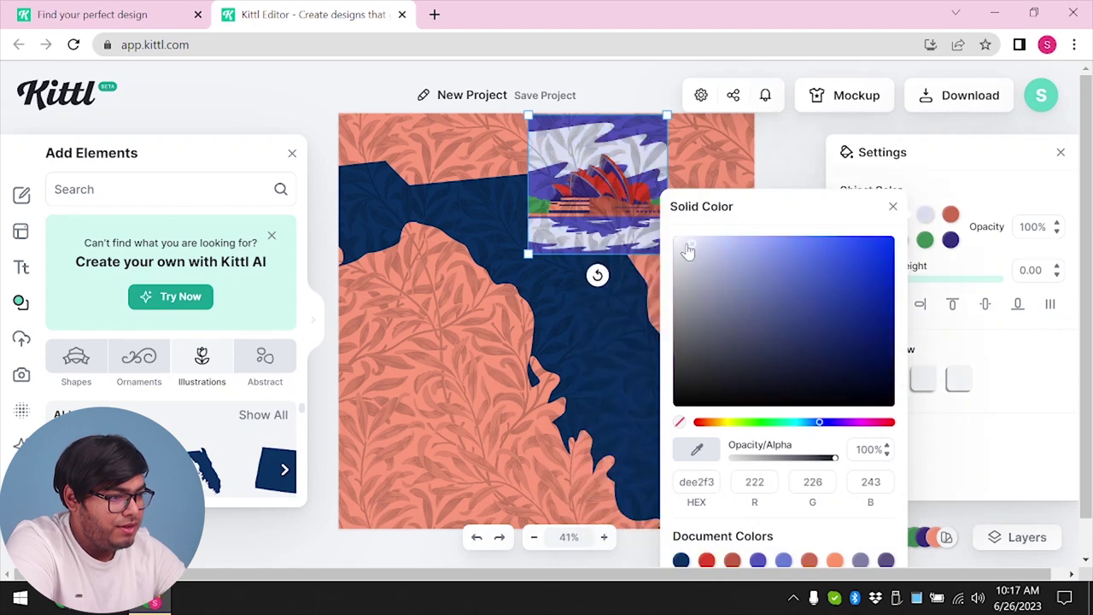
{"action": "left_click", "coordinate": [893, 205]}
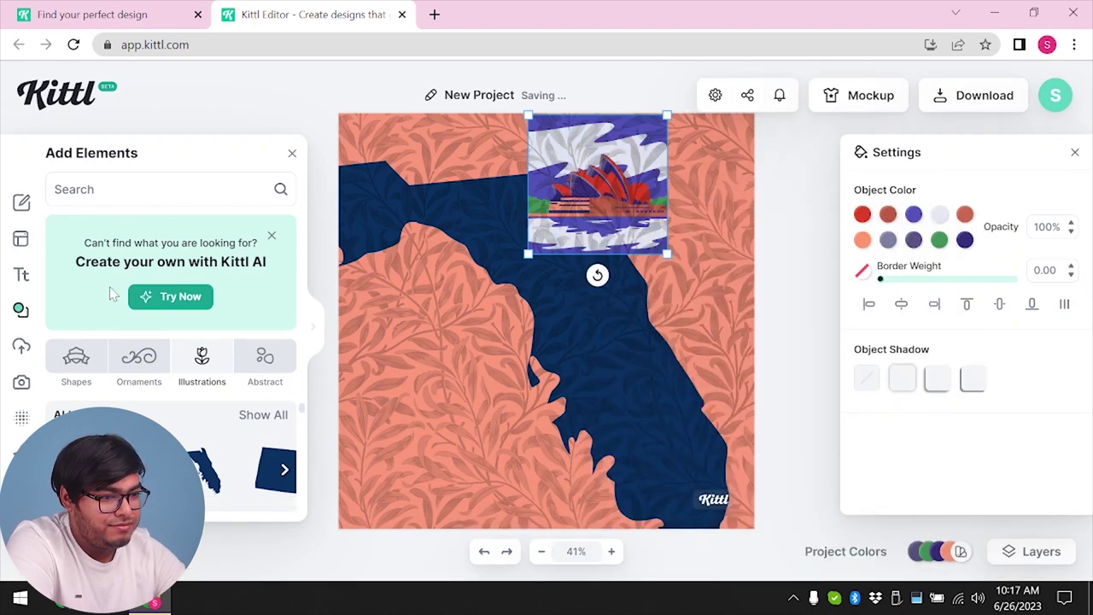
{"action": "left_click", "coordinate": [21, 274]}
- Add a Headline text and the Bourbon vintage badge to the poster
{"action": "left_click", "coordinate": [145, 190]}
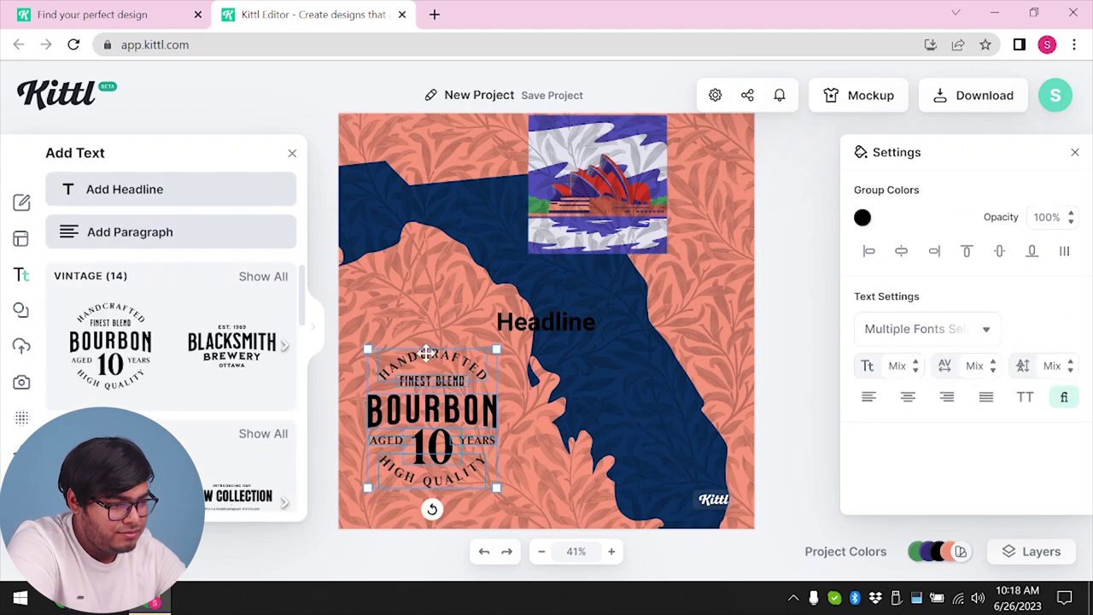
{"action": "left_click", "coordinate": [532, 442]}
{"action": "left_click", "coordinate": [423, 357]}
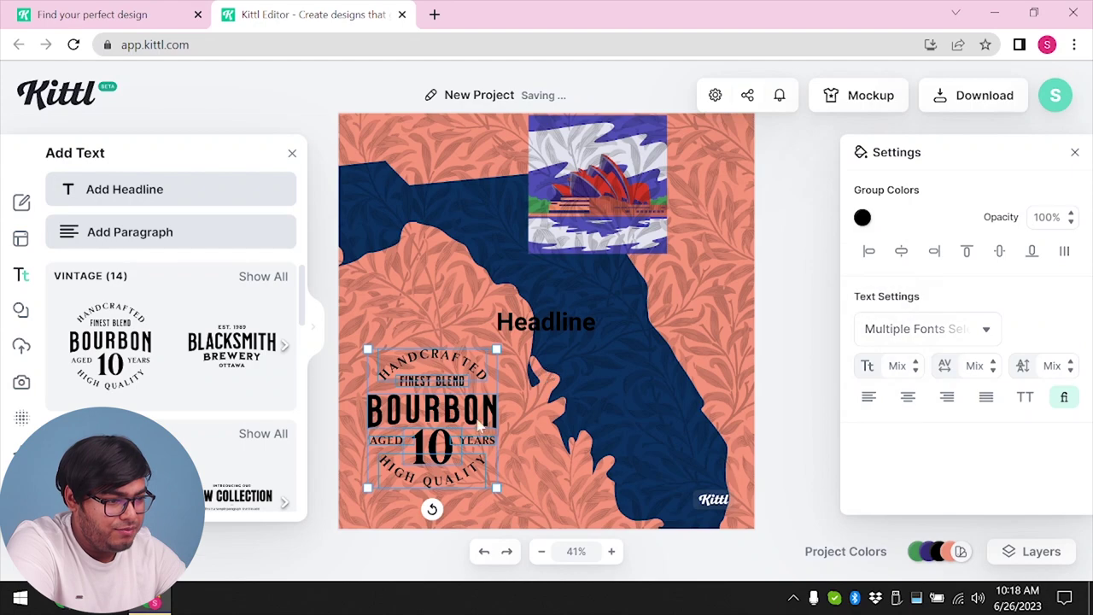
{"action": "key", "text": "Escape"}
{"action": "left_click", "coordinate": [424, 405]}
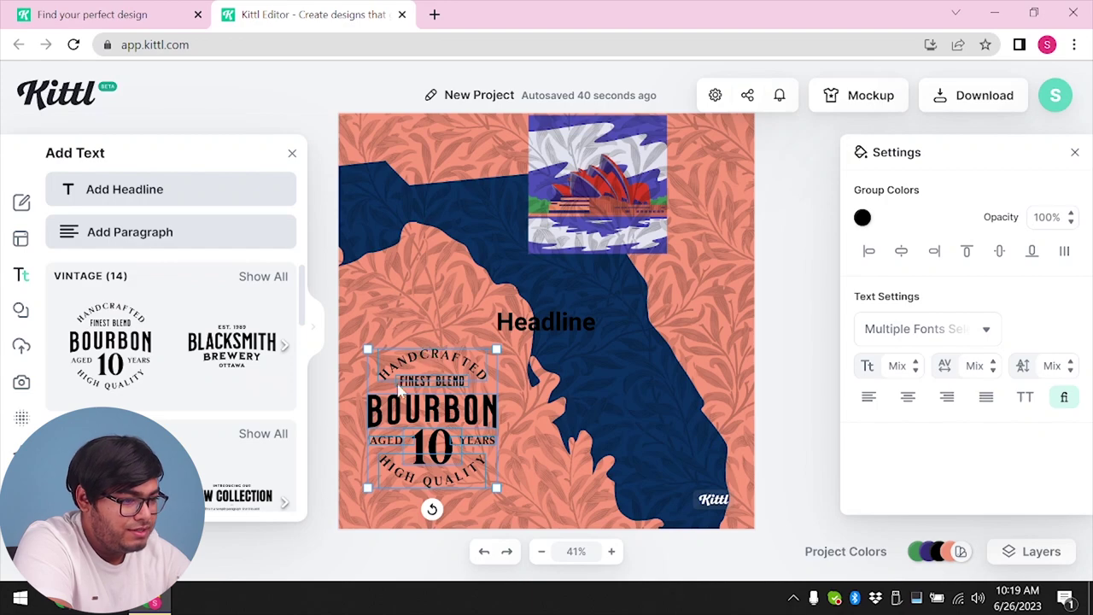
- Change the badge's curved HANDCRAFTED line to 'TEST PROJECT'
{"action": "double_click", "coordinate": [445, 359]}
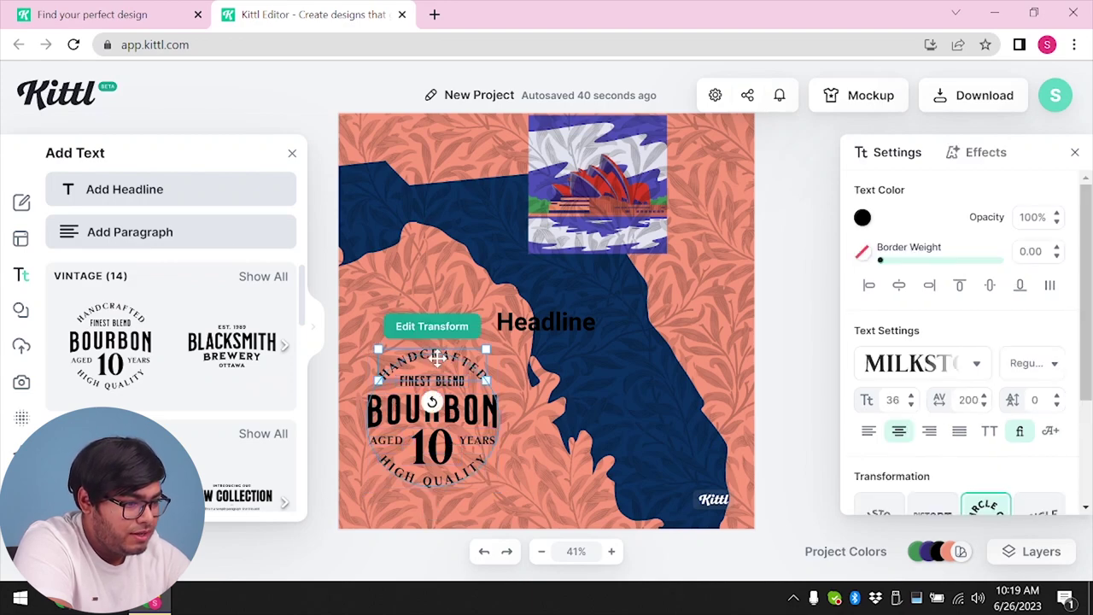
{"action": "double_click", "coordinate": [445, 359]}
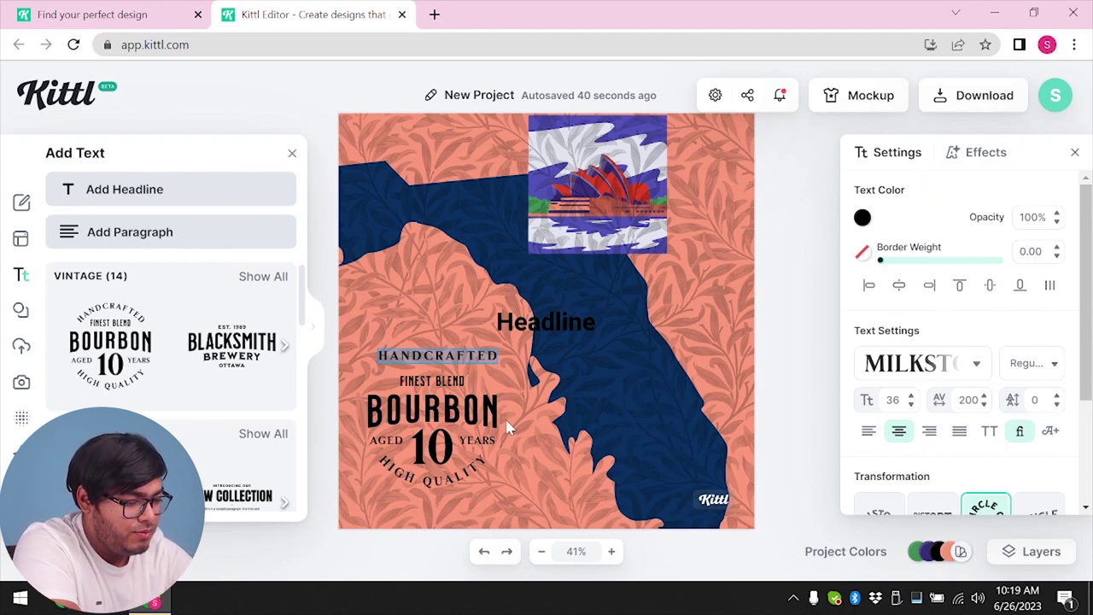
{"action": "type", "text": "TEST"}
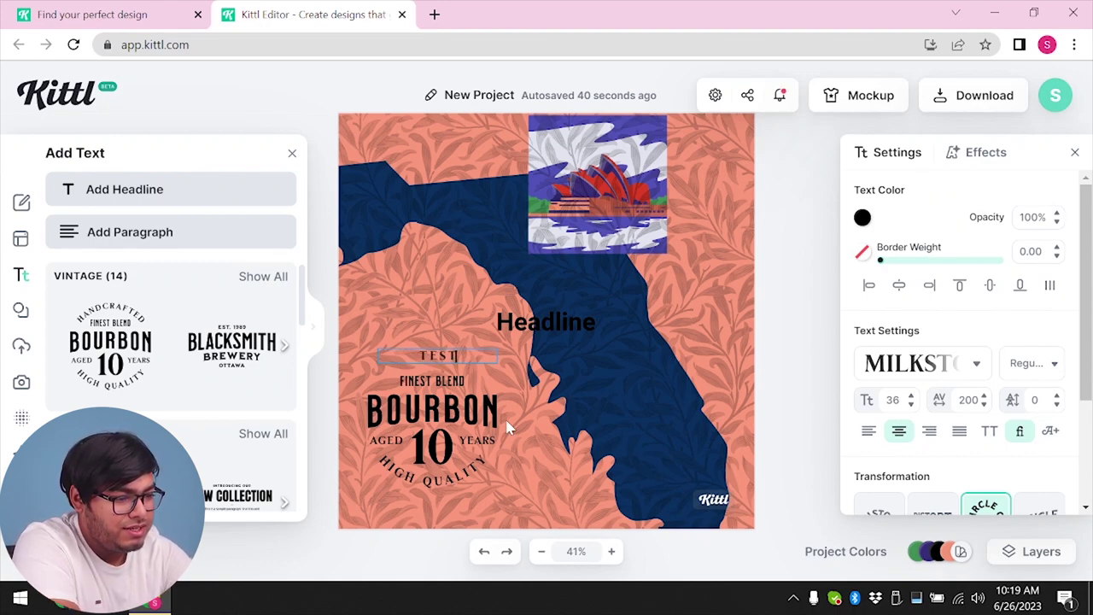
{"action": "type", "text": " PROJECT"}
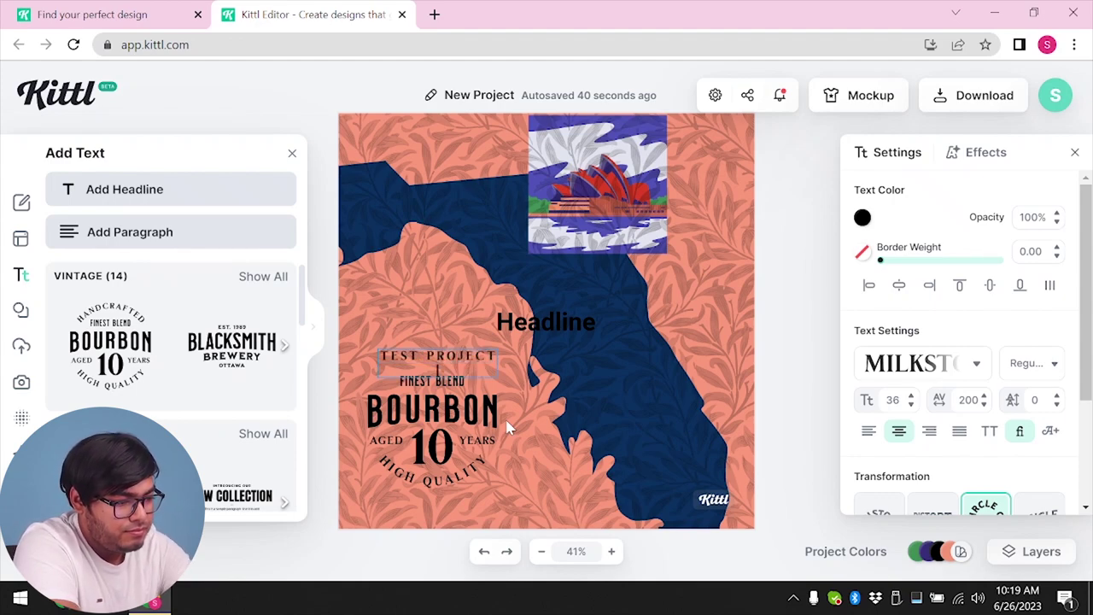
{"action": "key", "text": "Escape"}
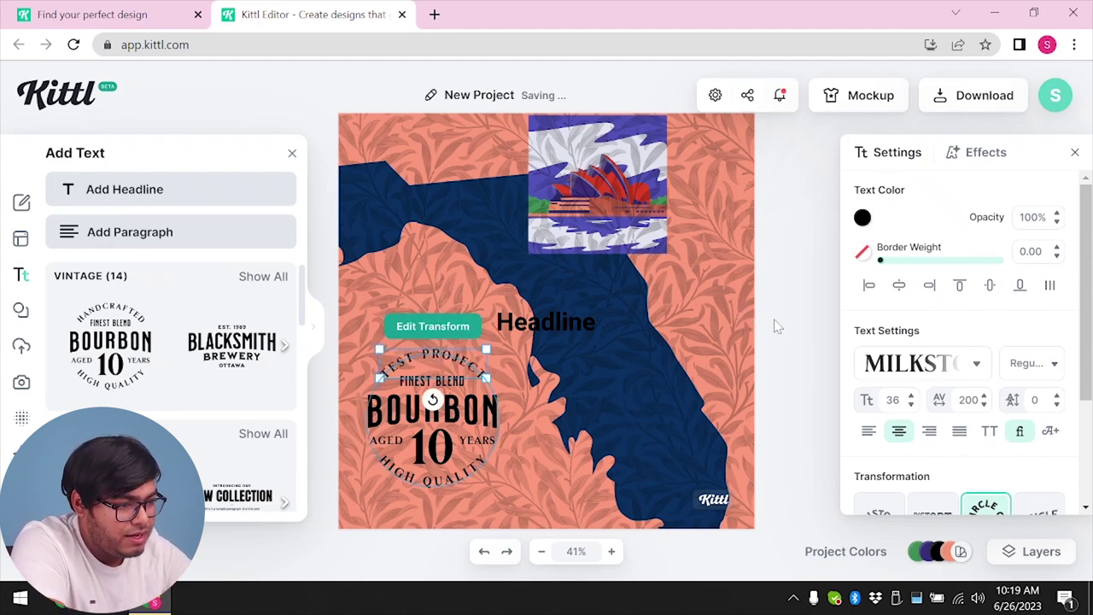
- Edit FINEST BLEND to 'FINEST NOT BLEND' with font size 37 and spacing 55
{"action": "left_click", "coordinate": [452, 382]}
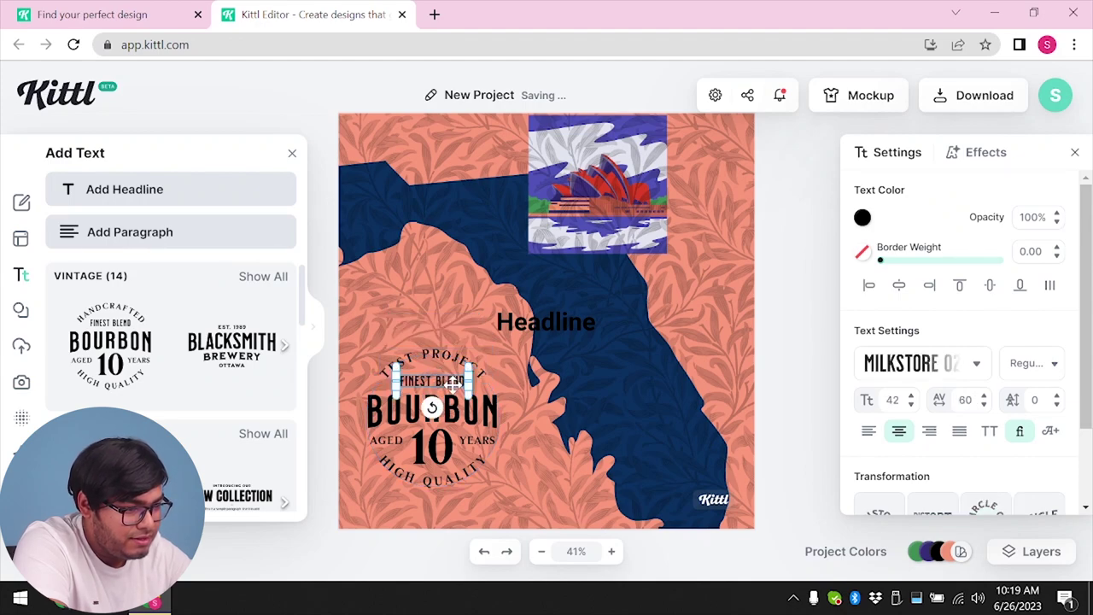
{"action": "left_click_drag", "start_coordinate": [442, 384], "coordinate": [442, 386]}
{"action": "type", "text": "NOT"}
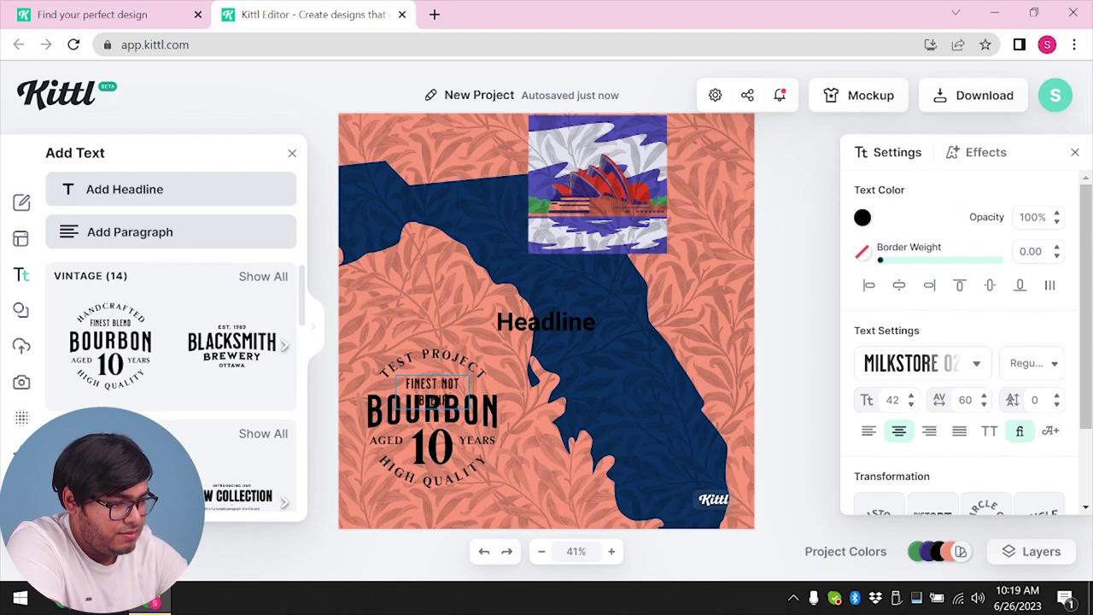
{"action": "key", "text": "BackSpace"}
{"action": "key", "text": "BackSpace"}
{"action": "key", "text": "BackSpace"}
{"action": "key", "text": "BackSpace"}
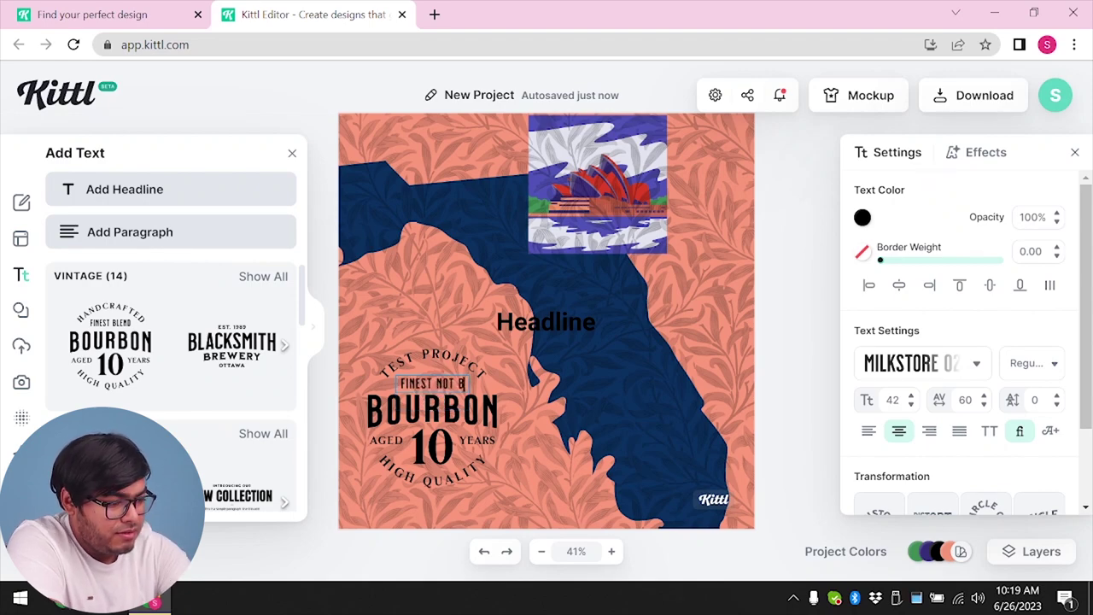
{"action": "type", "text": "OU"}
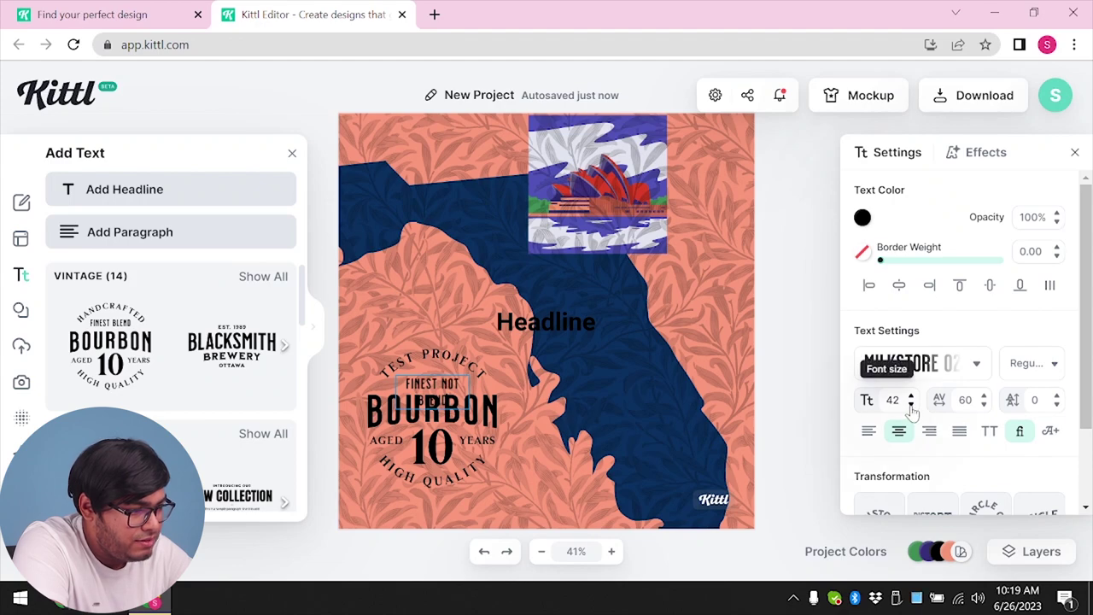
{"action": "left_click", "coordinate": [911, 406]}
{"action": "left_click", "coordinate": [984, 407]}
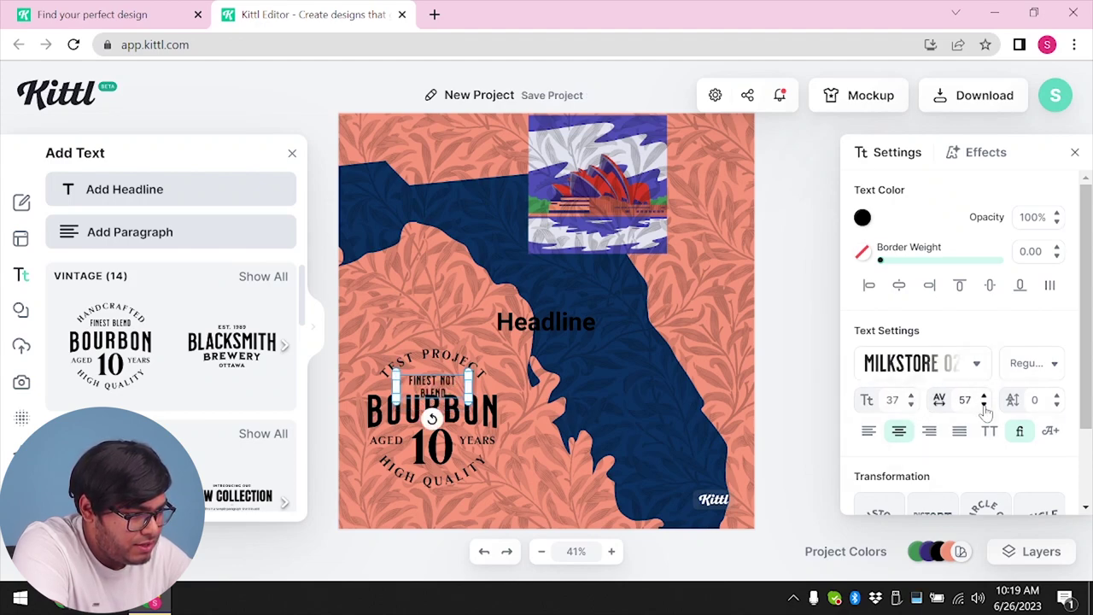
{"action": "left_click", "coordinate": [984, 405]}
{"action": "left_click", "coordinate": [984, 405]}
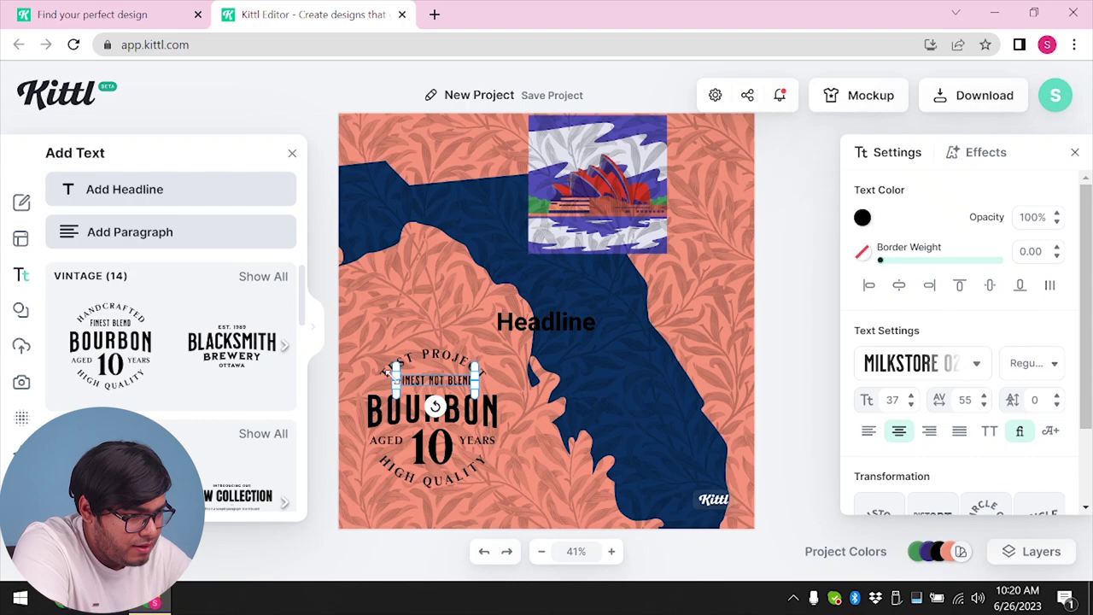
{"action": "left_click", "coordinate": [794, 351]}
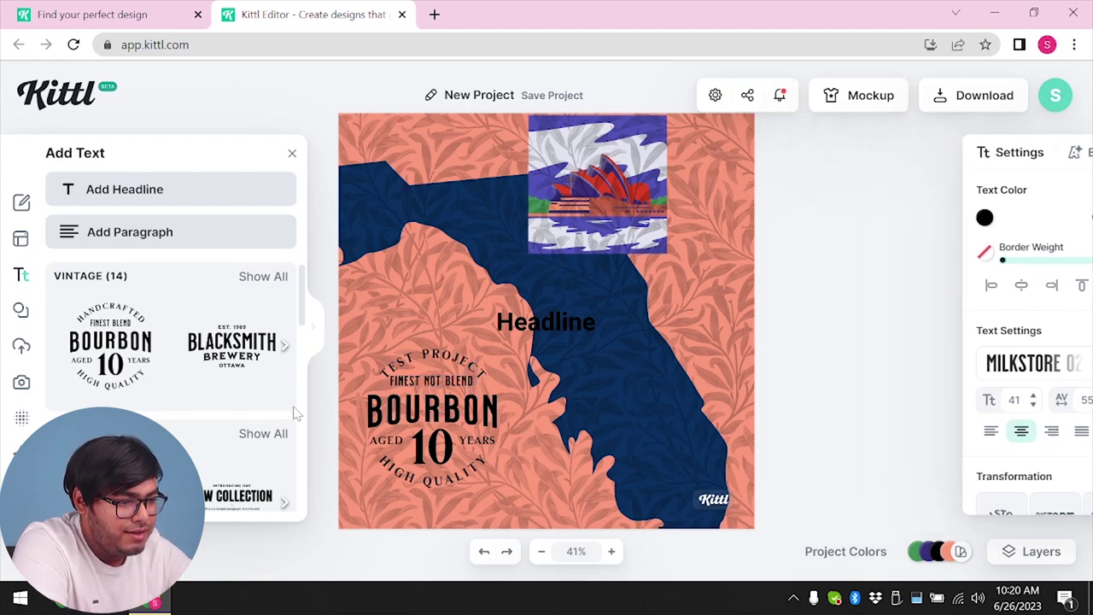
- Replace BOURBON with 'CHANGE' and check the AGED, YEARS, 10 and HIGH QUALITY texts
{"action": "left_click", "coordinate": [441, 413]}
{"action": "left_click", "coordinate": [399, 413]}
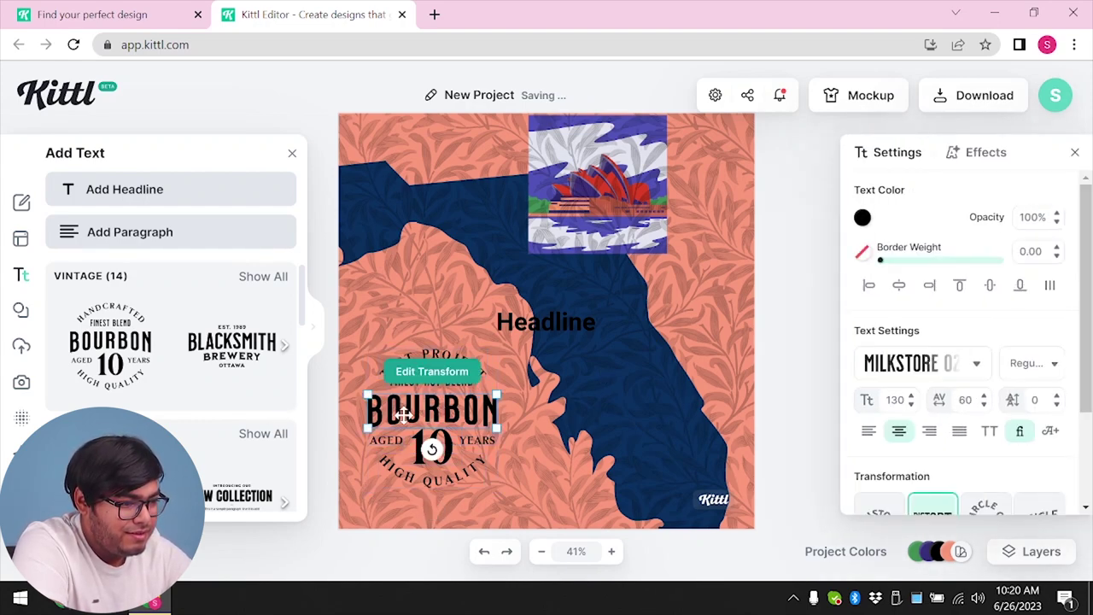
{"action": "double_click", "coordinate": [399, 414]}
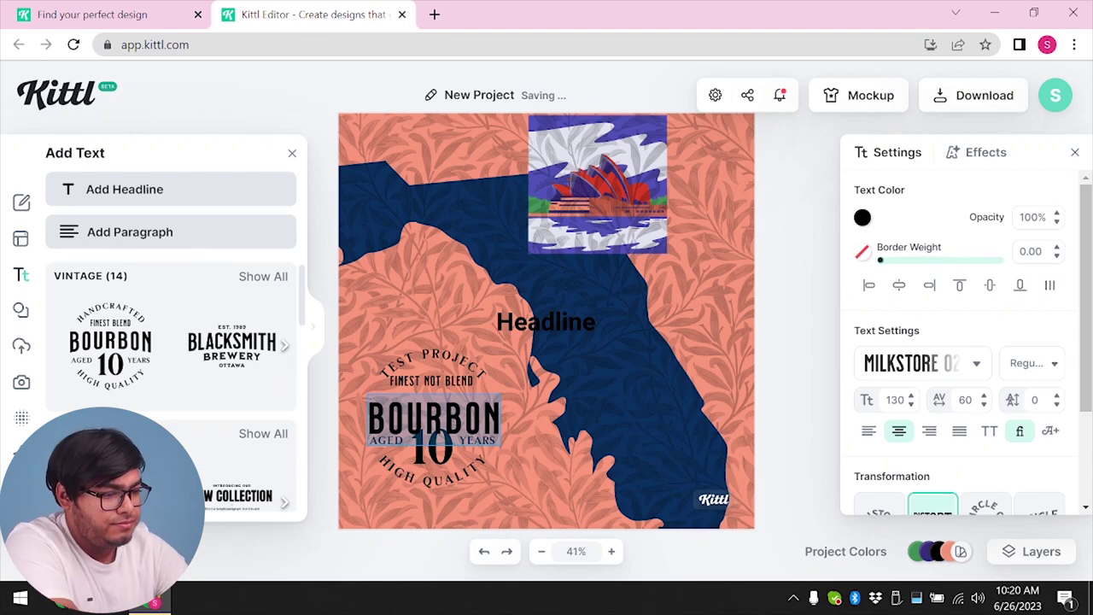
{"action": "type", "text": "CHANGE"}
{"action": "left_click", "coordinate": [395, 440]}
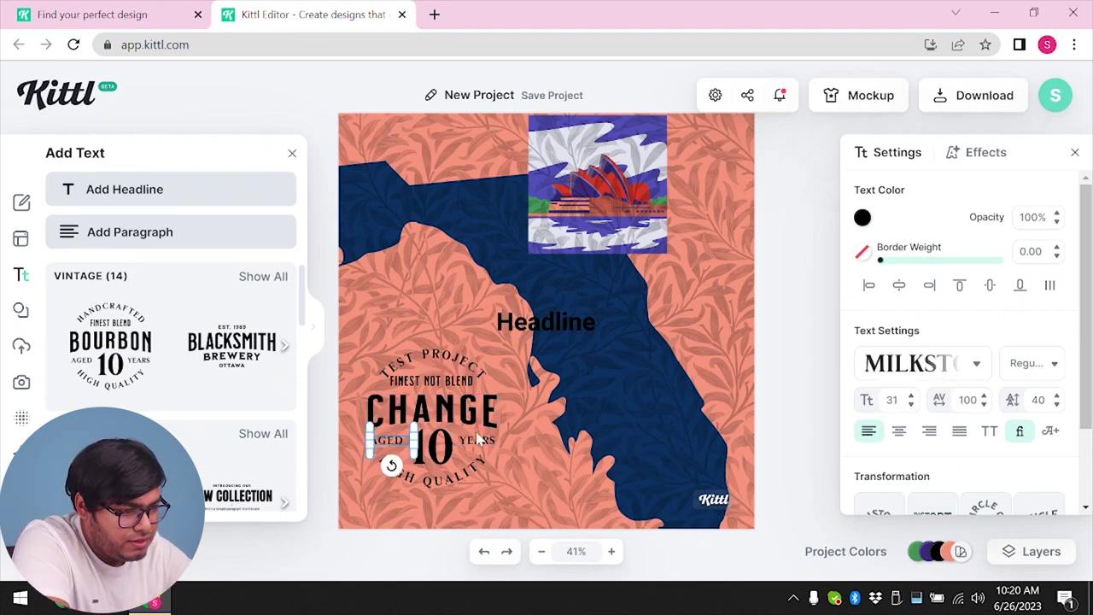
{"action": "left_click", "coordinate": [480, 439]}
{"action": "left_click", "coordinate": [443, 449]}
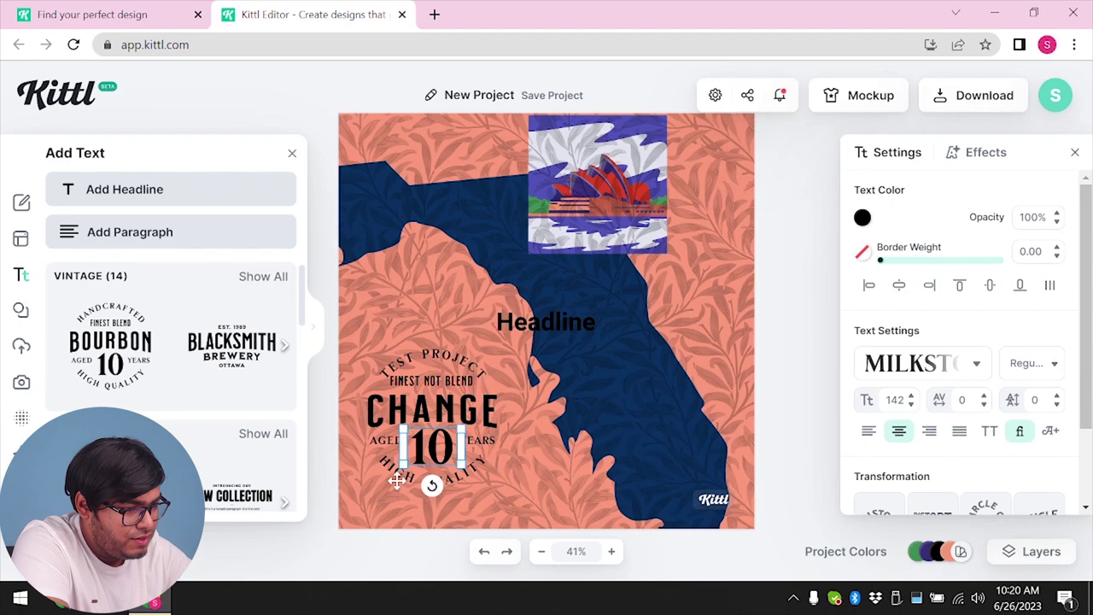
{"action": "left_click", "coordinate": [397, 480]}
{"action": "left_click", "coordinate": [787, 383]}
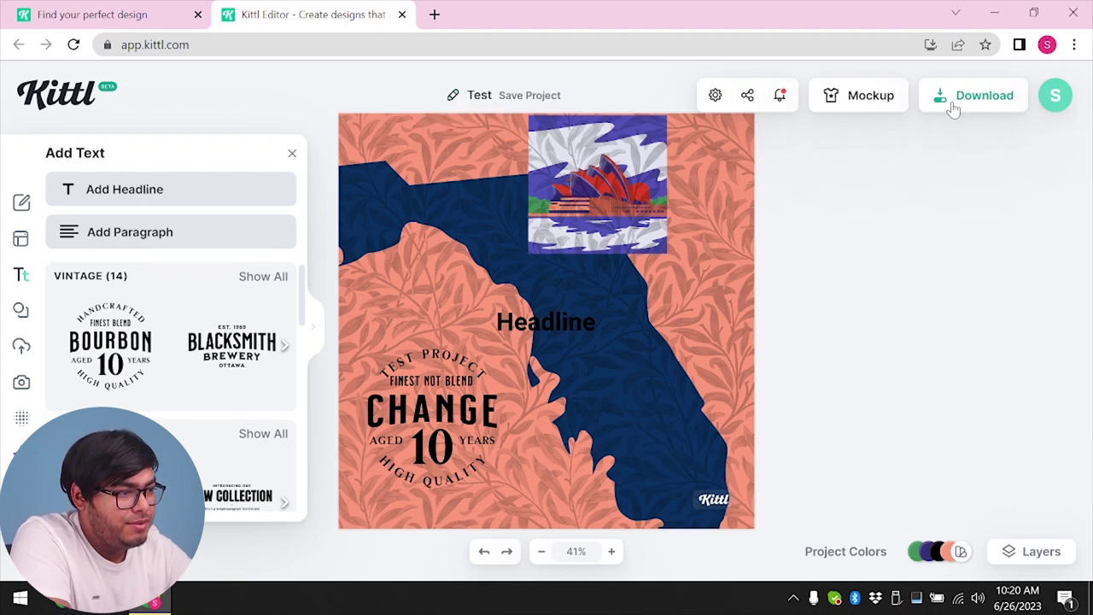
- Export the poster as Test.png, dismiss the credit reminder, and close the Kittl editor tab
{"action": "left_click", "coordinate": [954, 108]}
{"action": "left_click", "coordinate": [840, 462]}
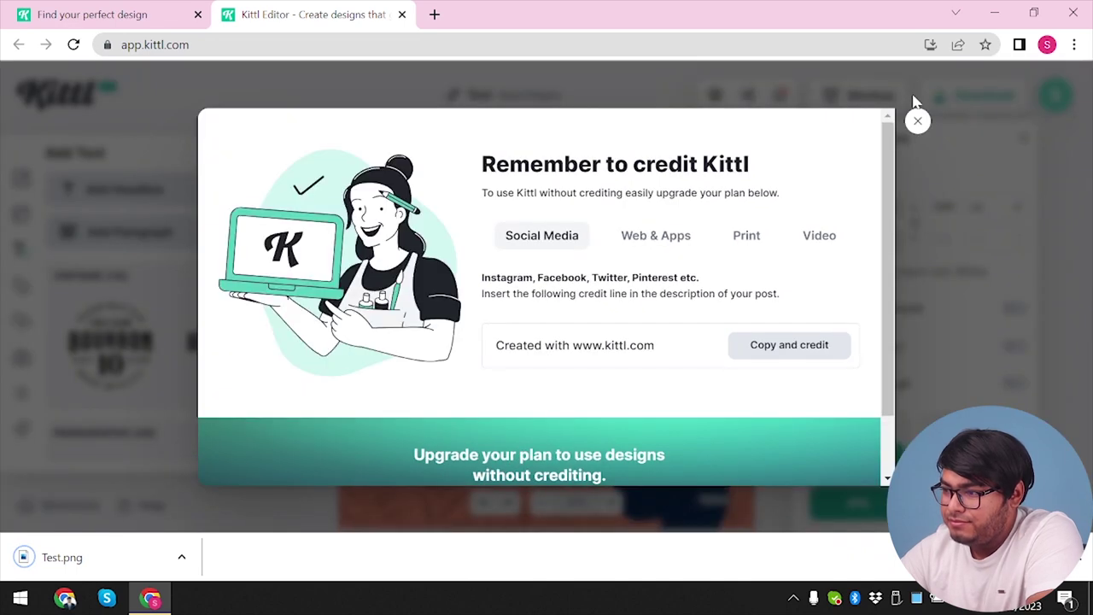
{"action": "left_click", "coordinate": [917, 122]}
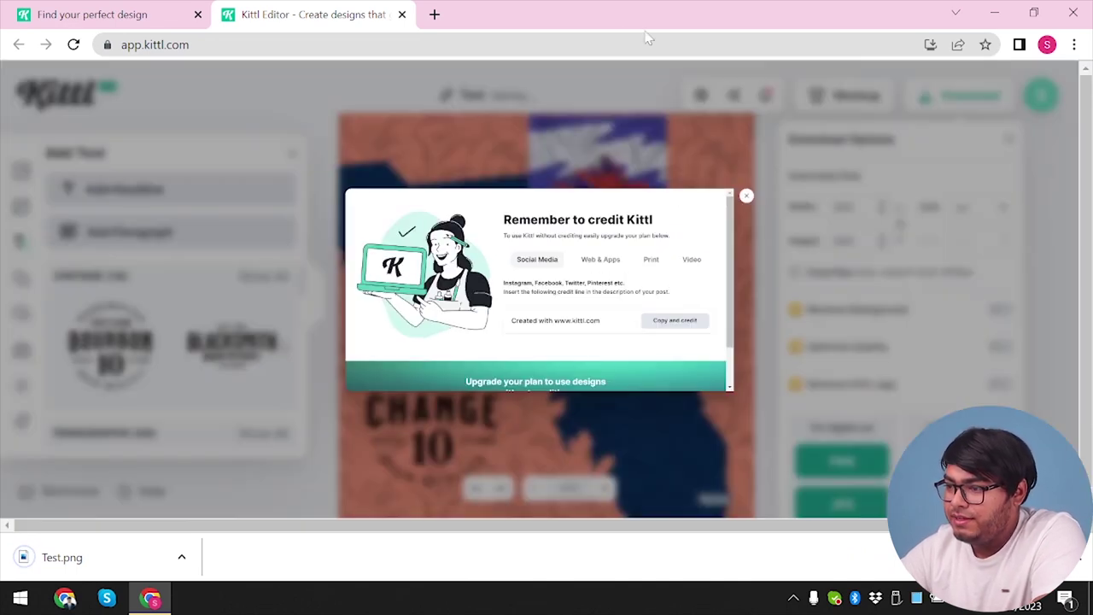
{"action": "left_click", "coordinate": [458, 286]}
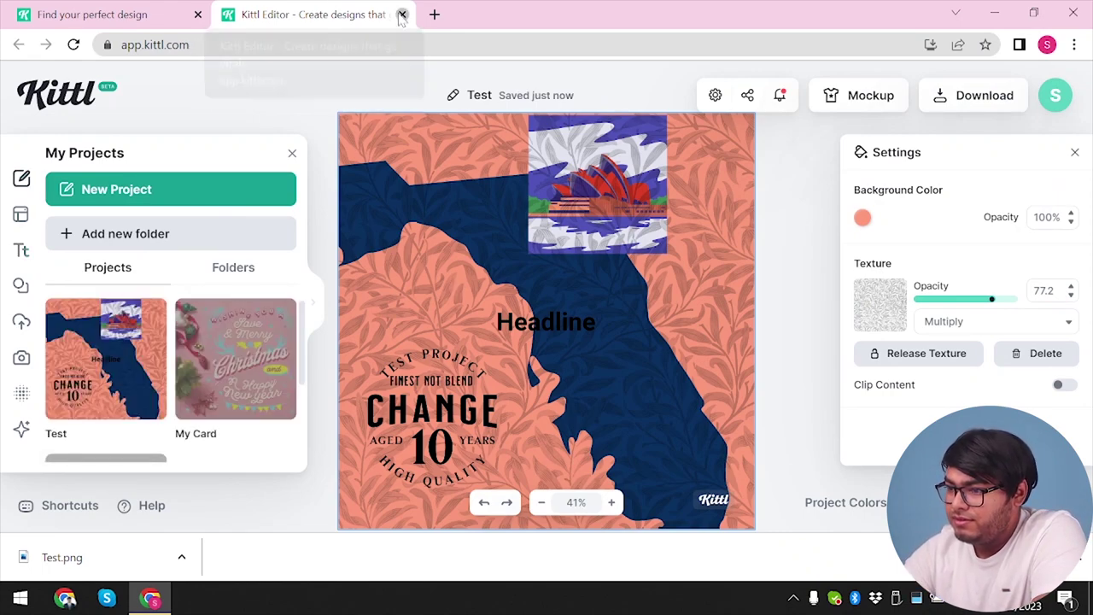
{"action": "left_click", "coordinate": [401, 14]}
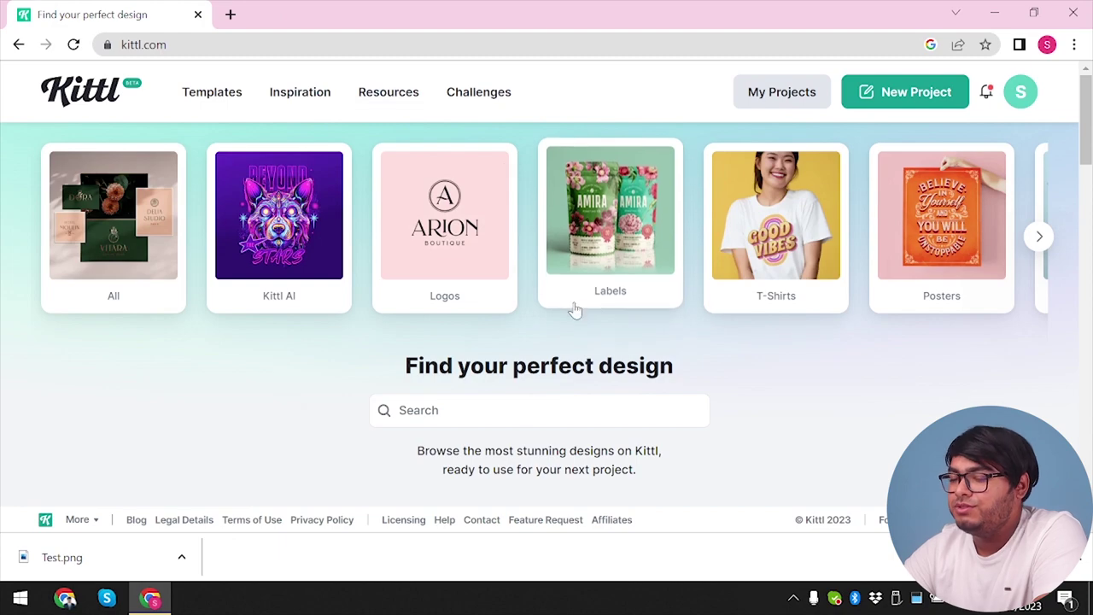